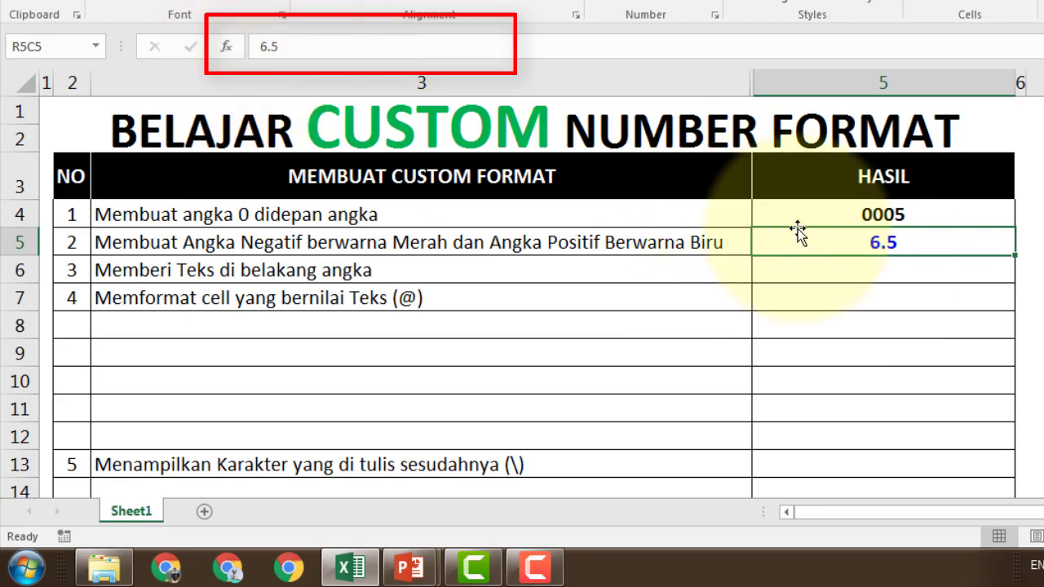
Enter -7 in the HASIL cell of row 5 to test the negative number format
{"action": "type", "text": "-"}
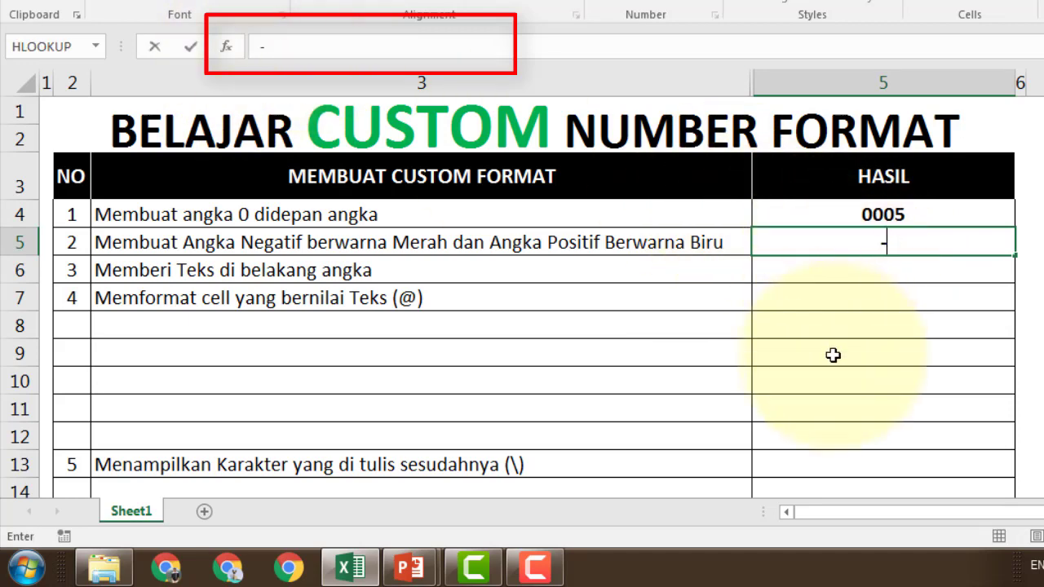
{"action": "type", "text": "7"}
{"action": "key", "text": "Return"}
{"action": "key", "text": "Up"}
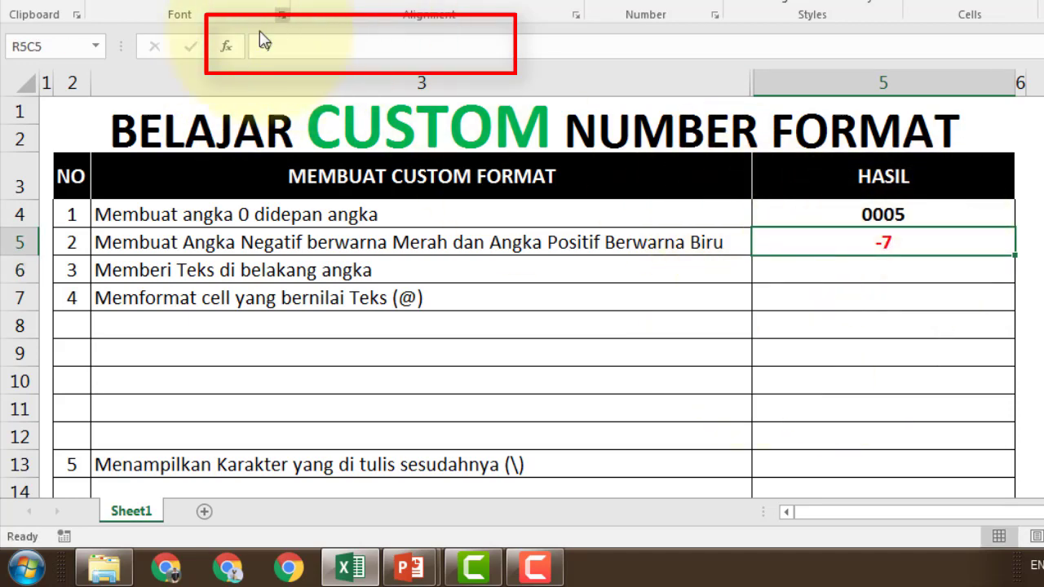
Replace the HASIL value in row 5 with the word Teks and reselect the cell
{"action": "type", "text": "Teks"}
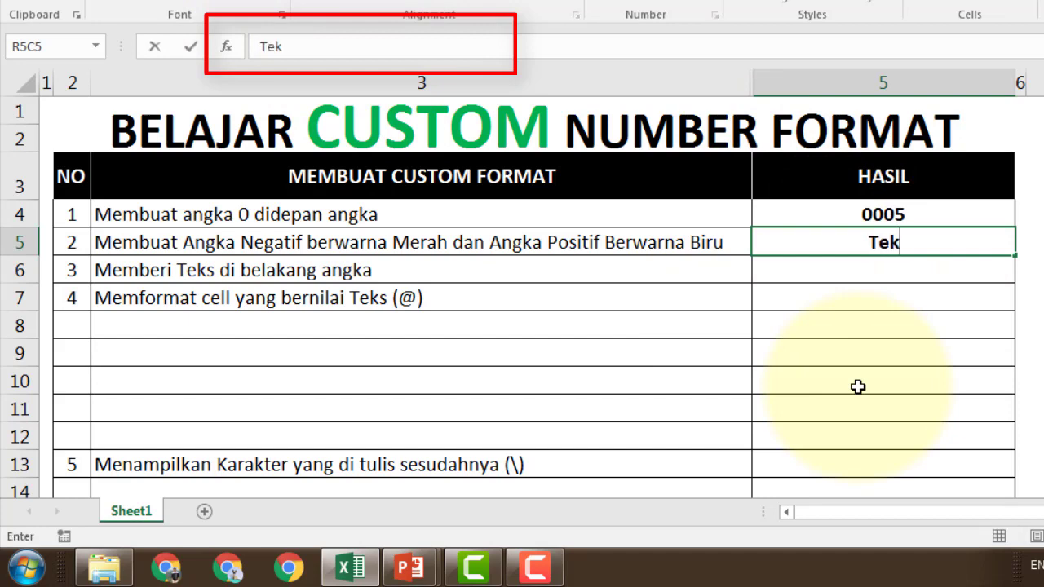
{"action": "key", "text": "Return"}
{"action": "left_click", "coordinate": [890, 219]}
{"action": "left_click", "coordinate": [915, 238]}
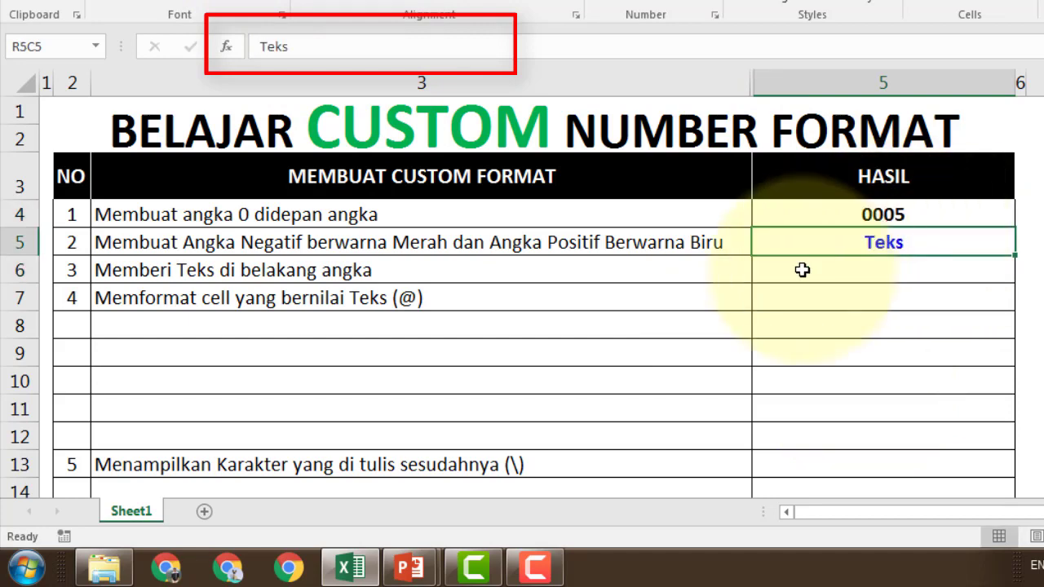
Enter 30 in the HASIL cell of row 6 and check its stored value against the formatted display
{"action": "left_click", "coordinate": [809, 272]}
{"action": "type", "text": "30"}
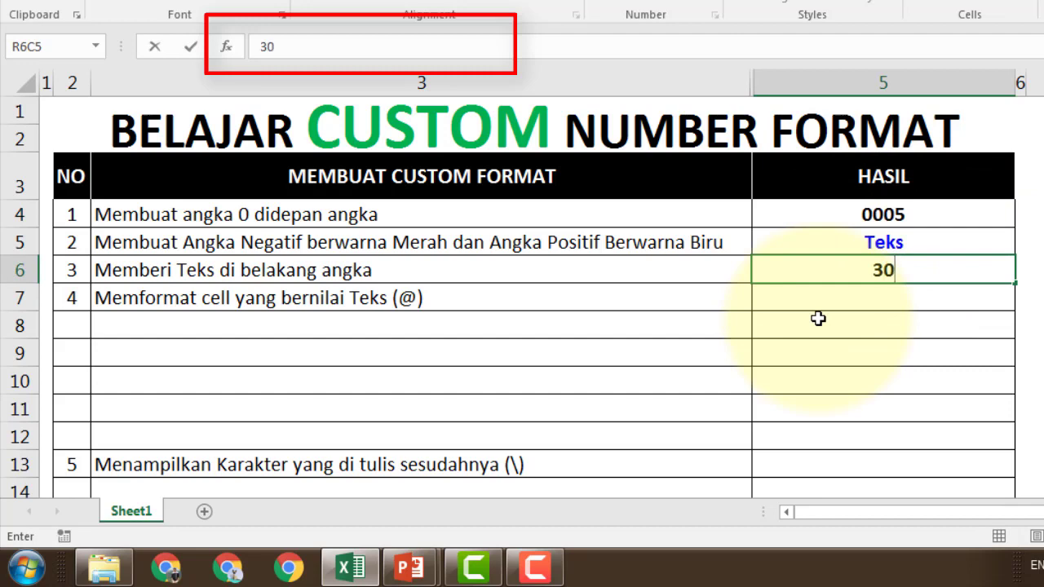
{"action": "key", "text": "Return"}
{"action": "left_click", "coordinate": [825, 276]}
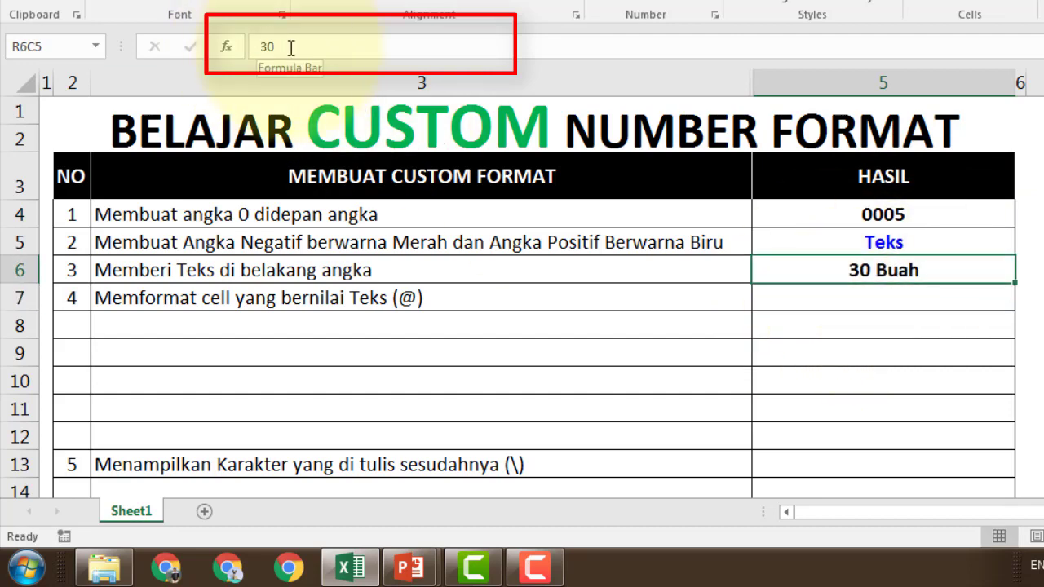
{"action": "double_click", "coordinate": [267, 46]}
{"action": "left_click", "coordinate": [840, 299]}
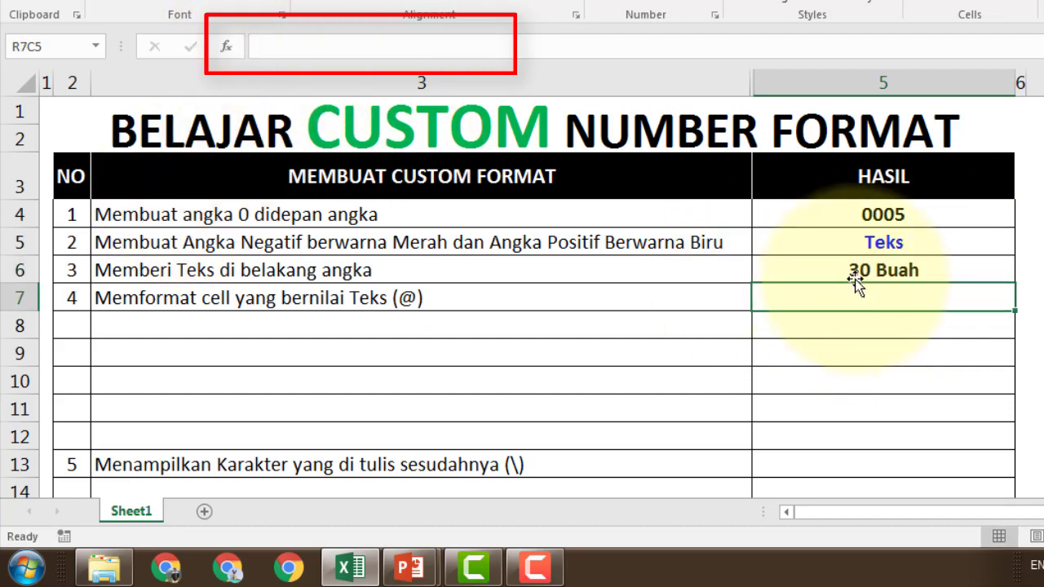
Change the HASIL value in row 6 to 100
{"action": "left_click", "coordinate": [873, 259]}
{"action": "type", "text": "100"}
{"action": "left_click", "coordinate": [860, 302]}
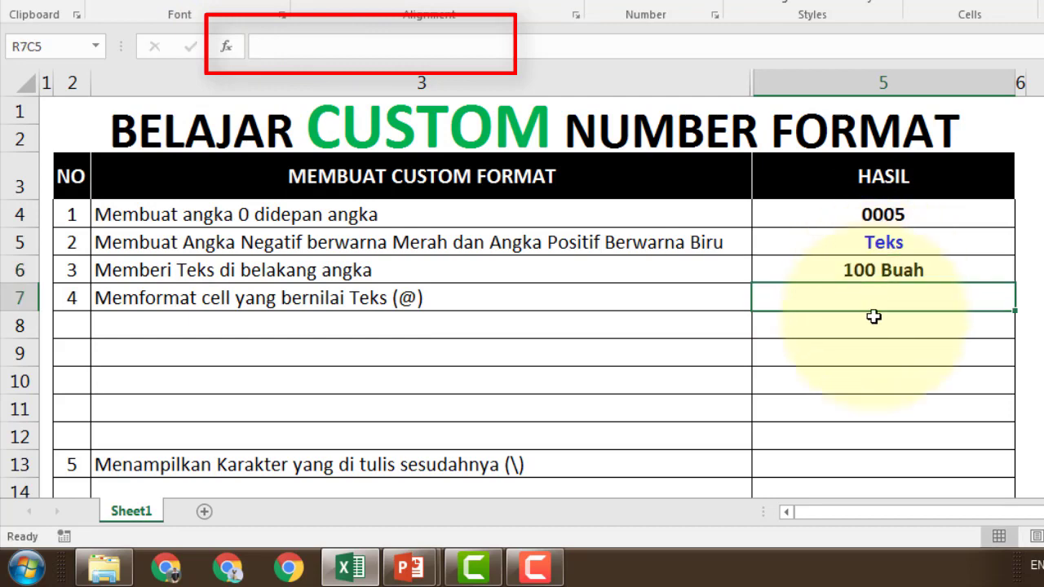
{"action": "left_click", "coordinate": [874, 269]}
Enter 12:45 in row 7 and 500000 in row 8 of the HASIL column
{"action": "left_click", "coordinate": [867, 293]}
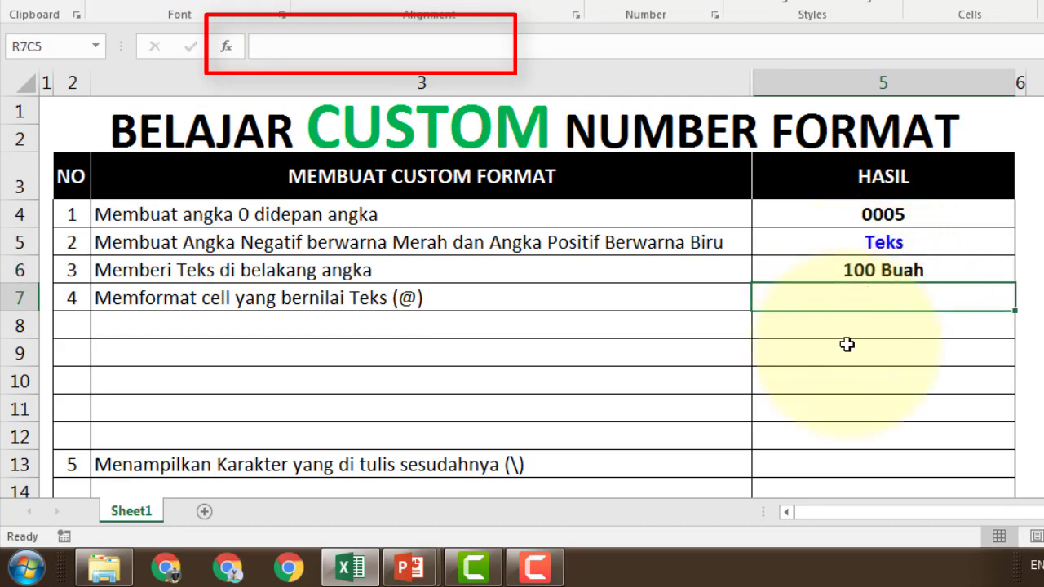
{"action": "type", "text": "12:45"}
{"action": "key", "text": "Return"}
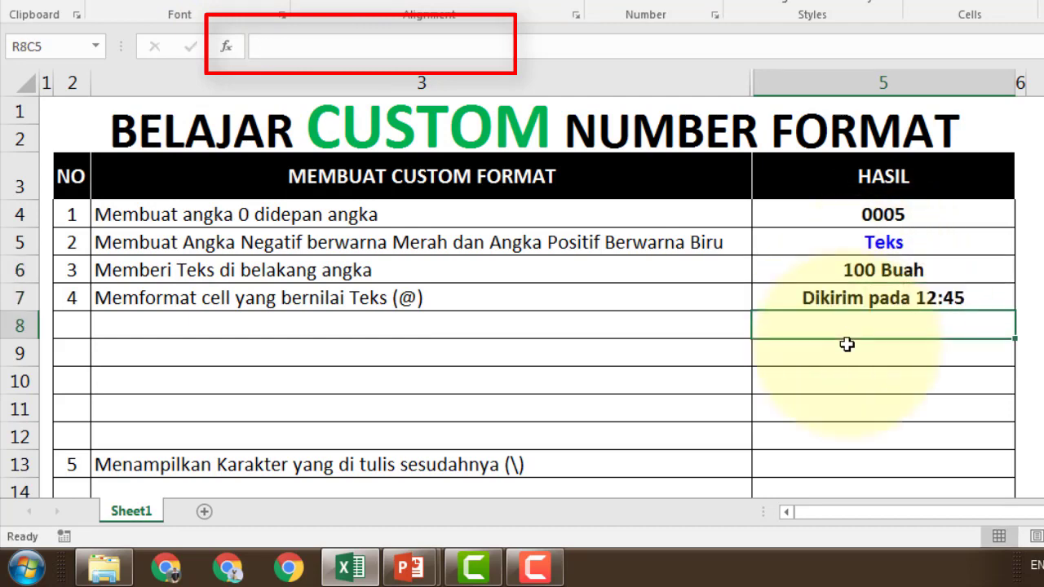
{"action": "left_click", "coordinate": [948, 298]}
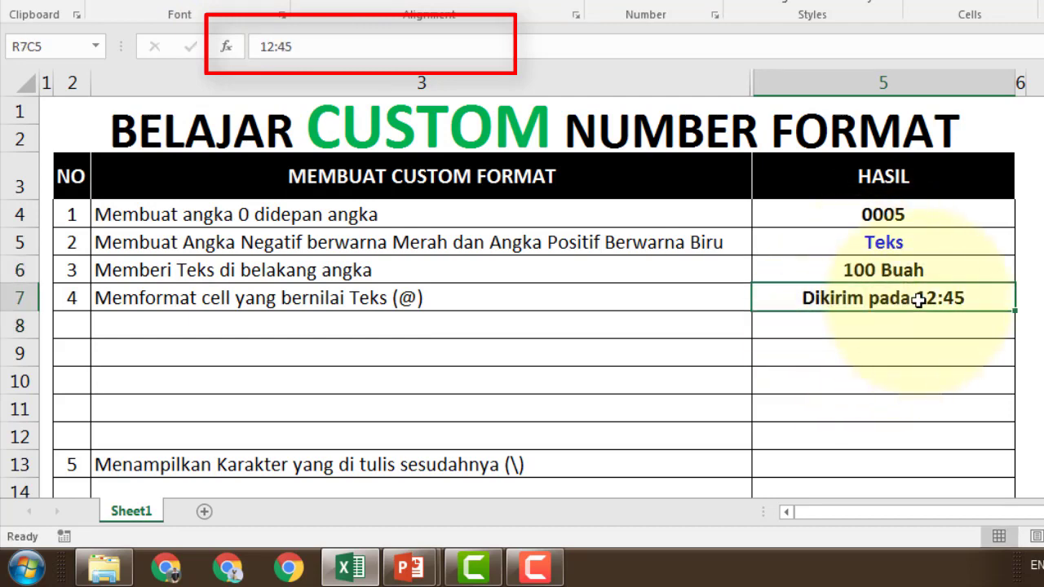
{"action": "left_click", "coordinate": [808, 332]}
{"action": "type", "text": "500000"}
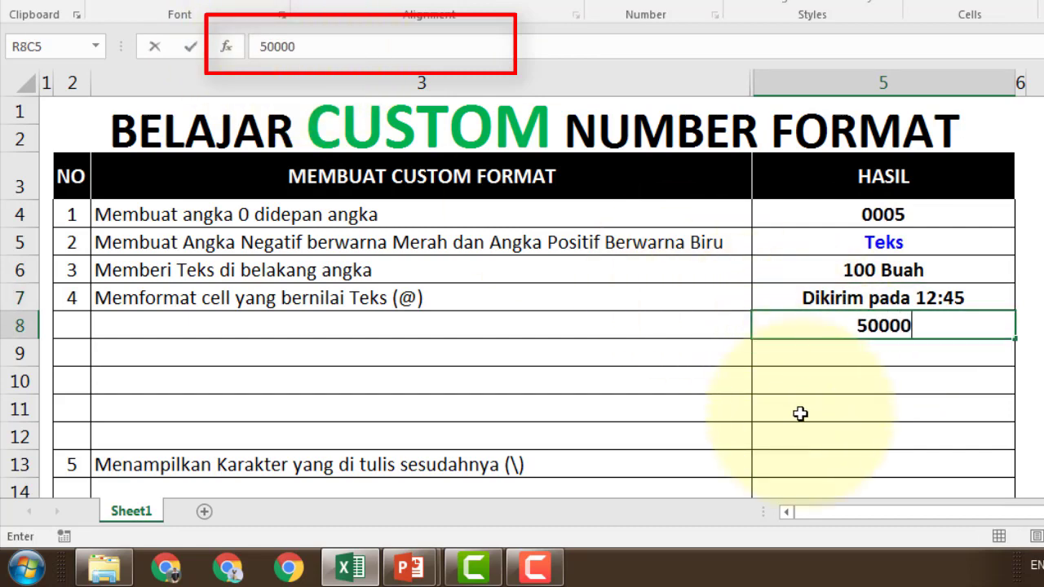
{"action": "key", "text": "Return"}
{"action": "key", "text": "Up"}
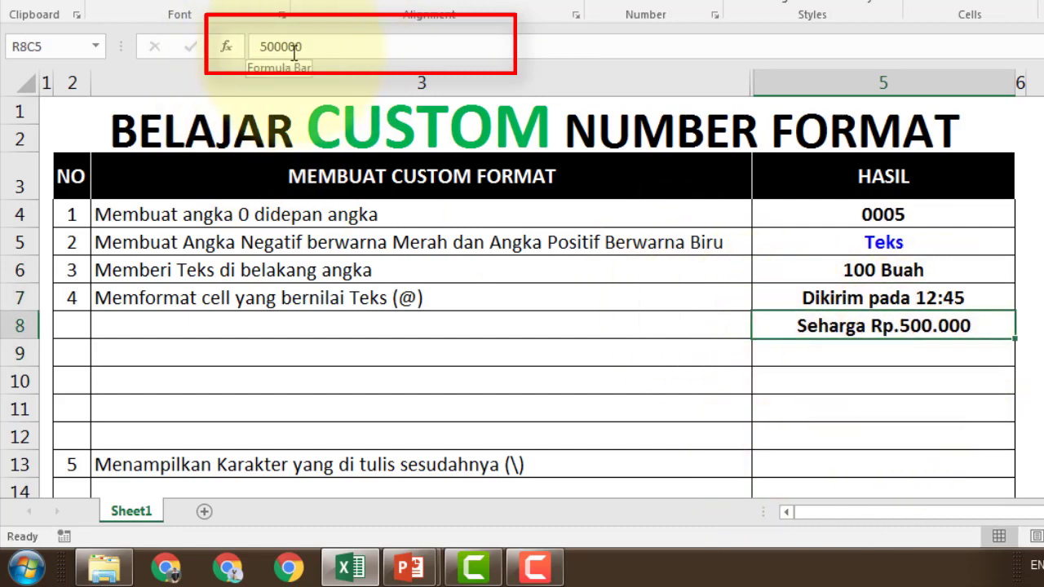
Enter the time 10:30 in row 9 and the date 31/12/2020 in row 10 of the HASIL column
{"action": "left_click", "coordinate": [829, 356]}
{"action": "type", "text": "10:30"}
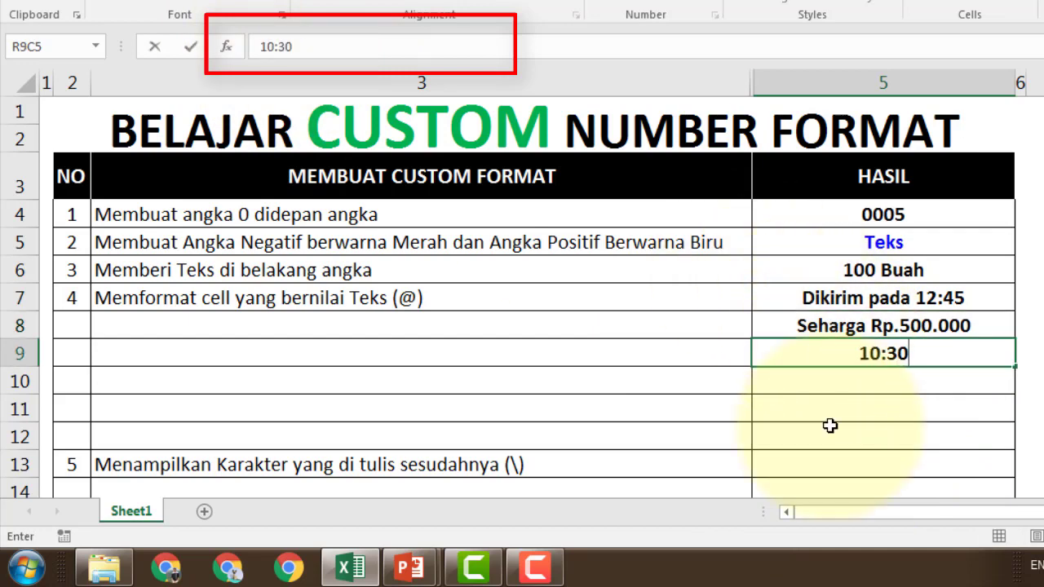
{"action": "key", "text": "Return"}
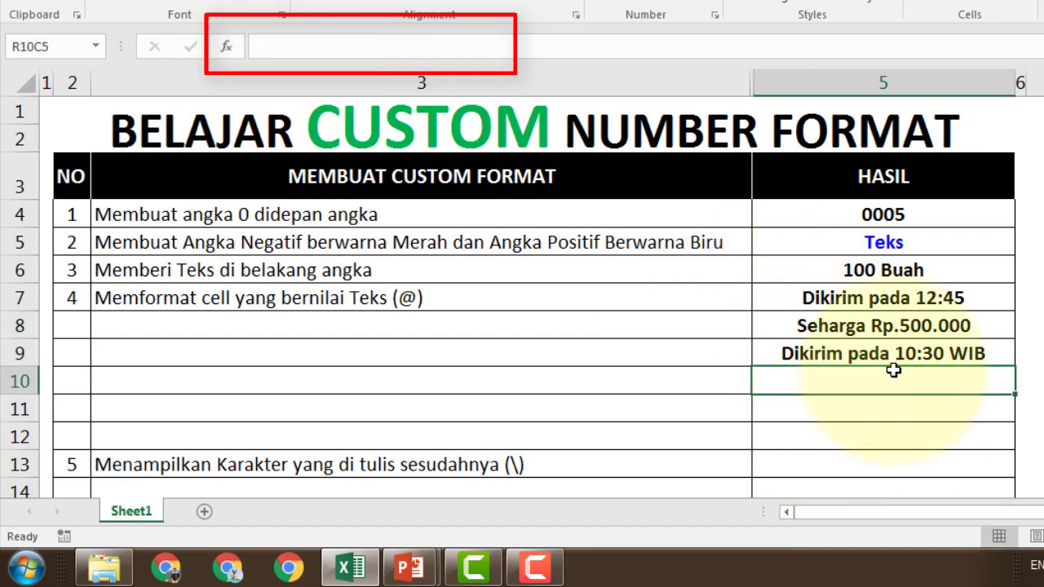
{"action": "key", "text": "Up"}
{"action": "left_click", "coordinate": [862, 376]}
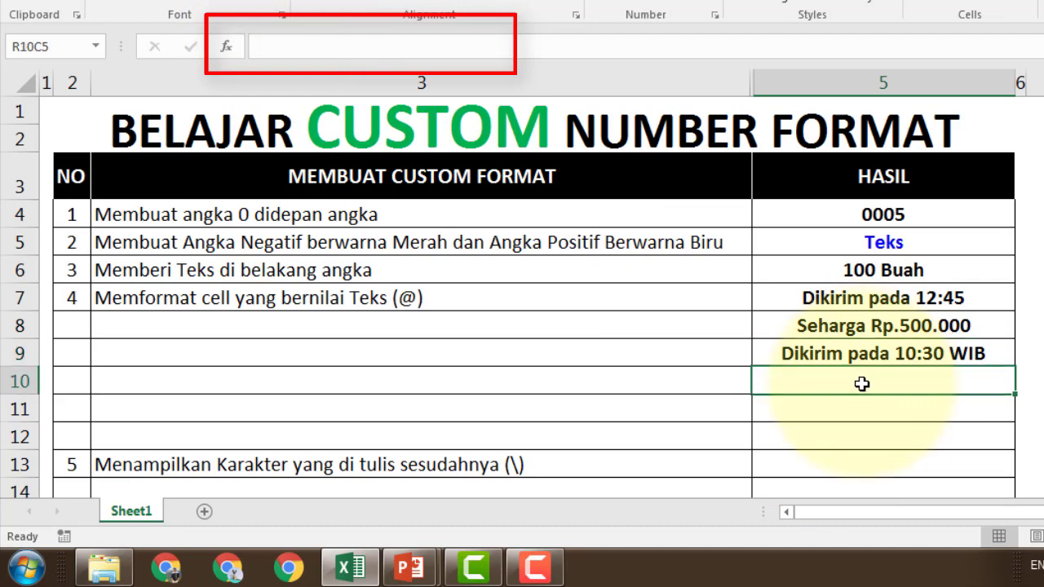
{"action": "type", "text": "31/12/2020"}
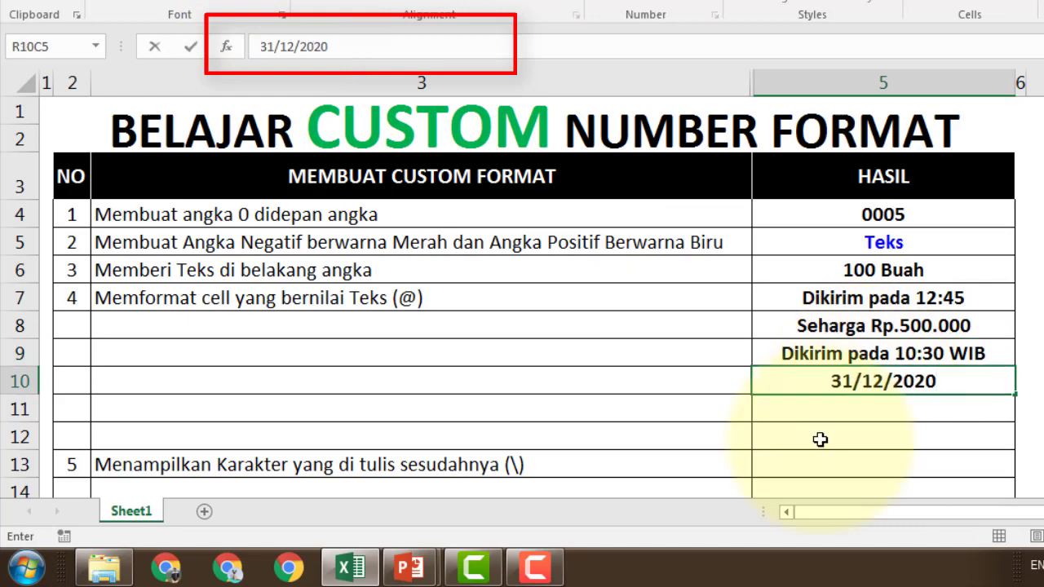
{"action": "key", "text": "Return"}
{"action": "left_click", "coordinate": [848, 387]}
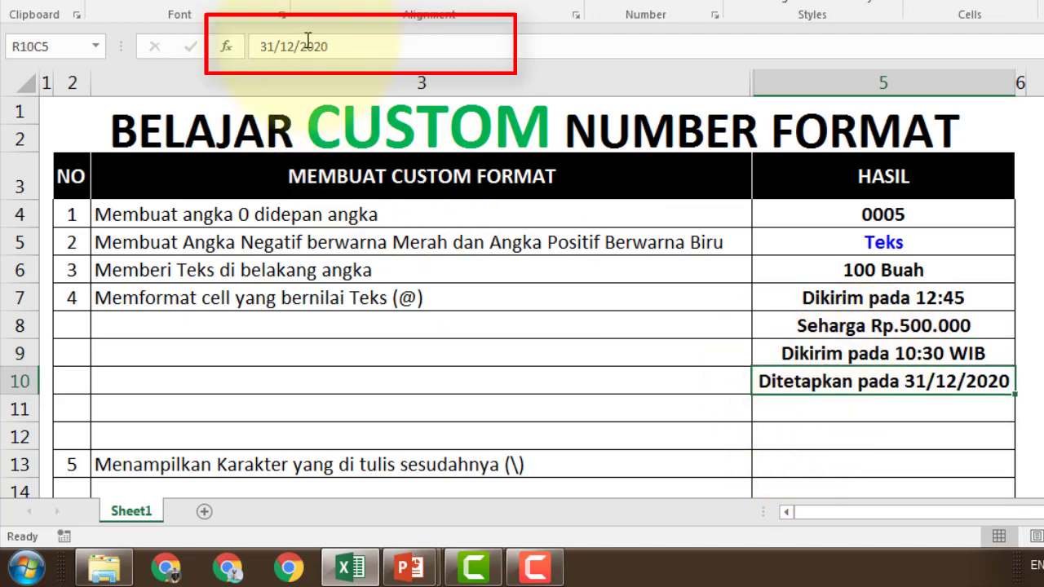
Enter 50 in row 11 and 30 in row 12 of the HASIL column
{"action": "left_click", "coordinate": [782, 411]}
{"action": "type", "text": "50"}
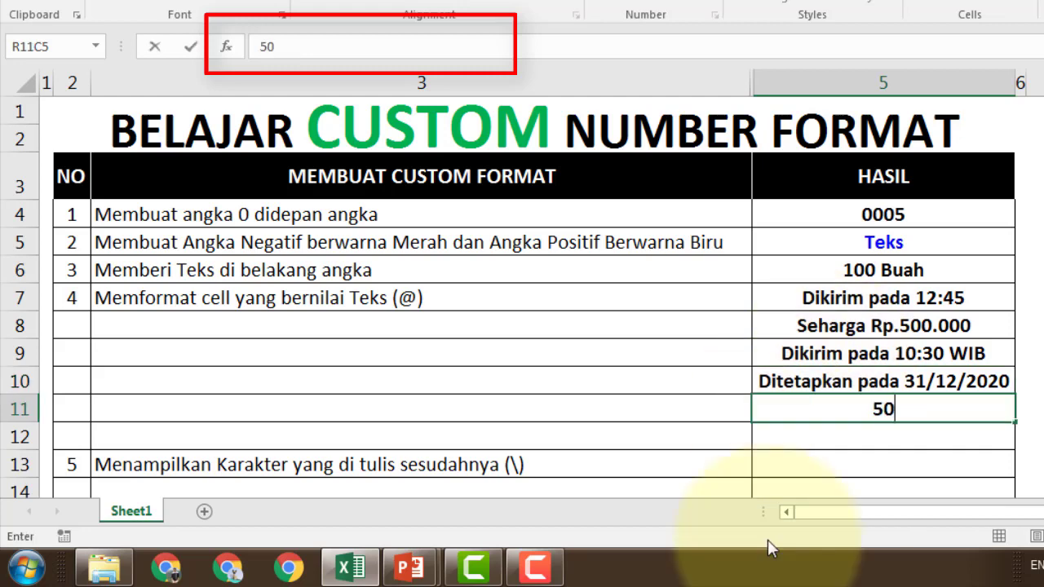
{"action": "key", "text": "Return"}
{"action": "left_click", "coordinate": [897, 411]}
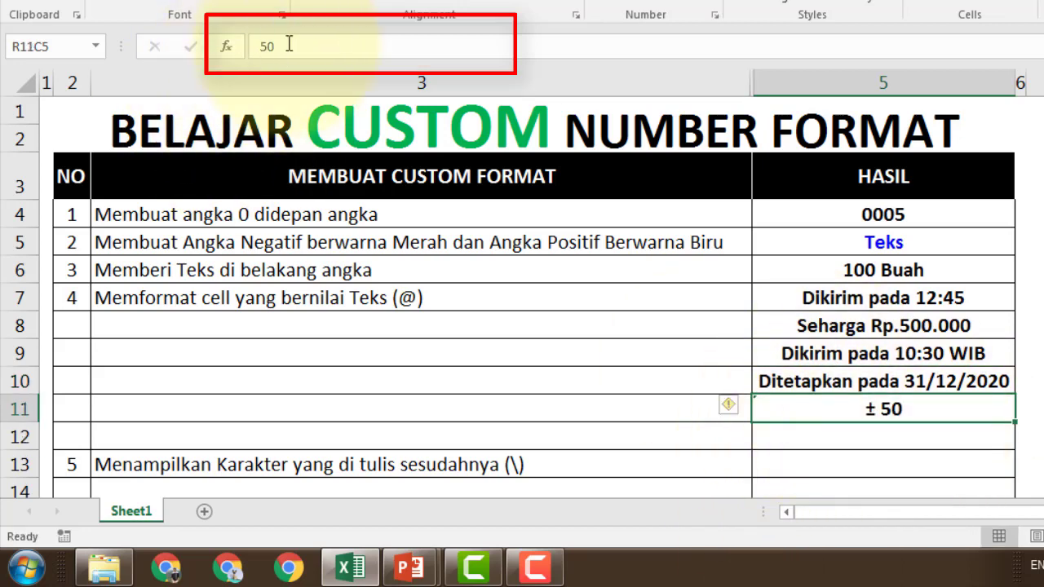
{"action": "left_click", "coordinate": [796, 435]}
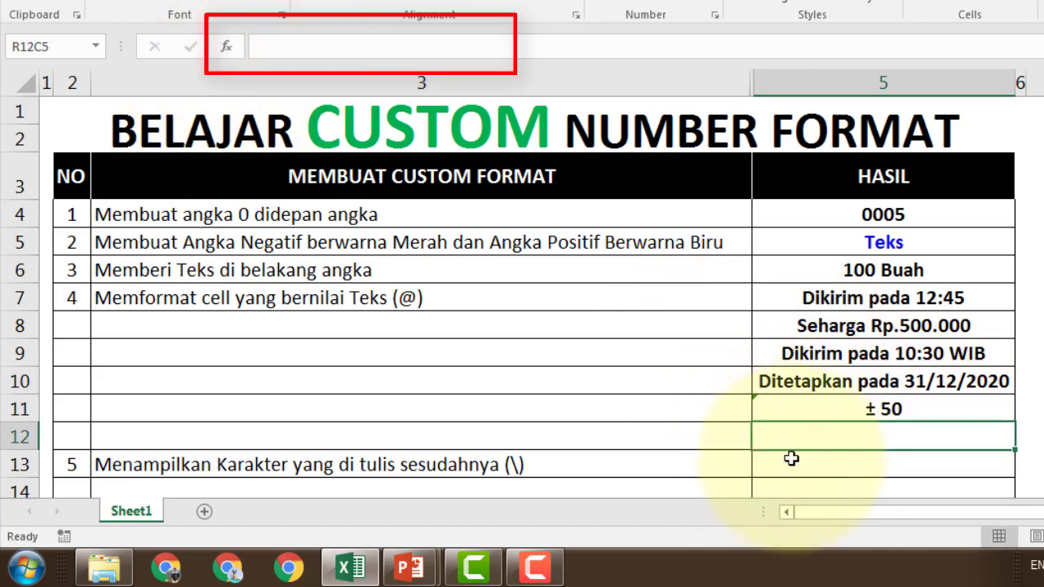
{"action": "type", "text": "30"}
{"action": "key", "text": "Return"}
{"action": "left_click", "coordinate": [816, 435]}
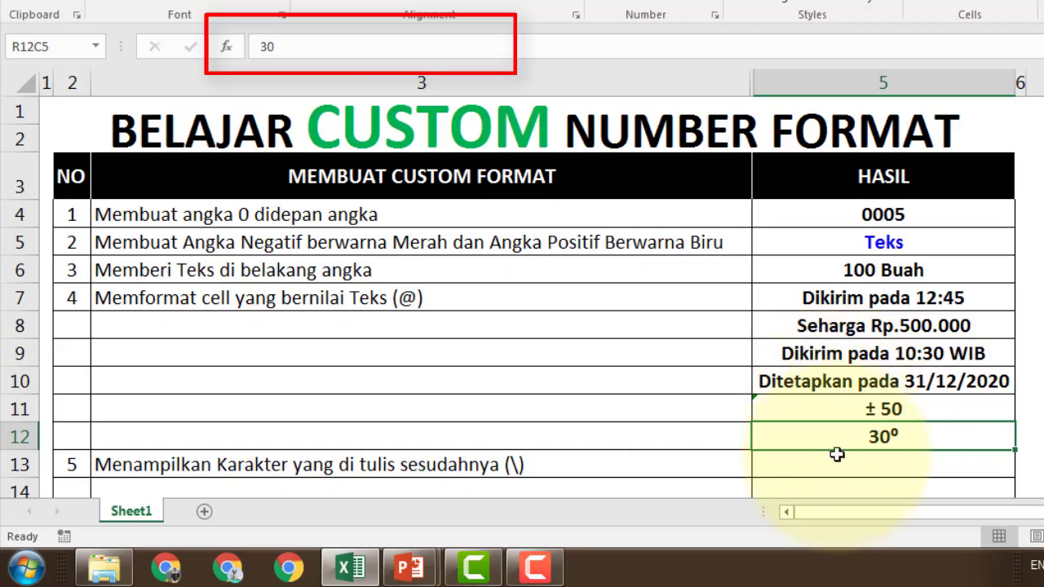
Enter 5000 in row 13 and 1500000 in row 14 of the HASIL column
{"action": "left_click", "coordinate": [772, 467]}
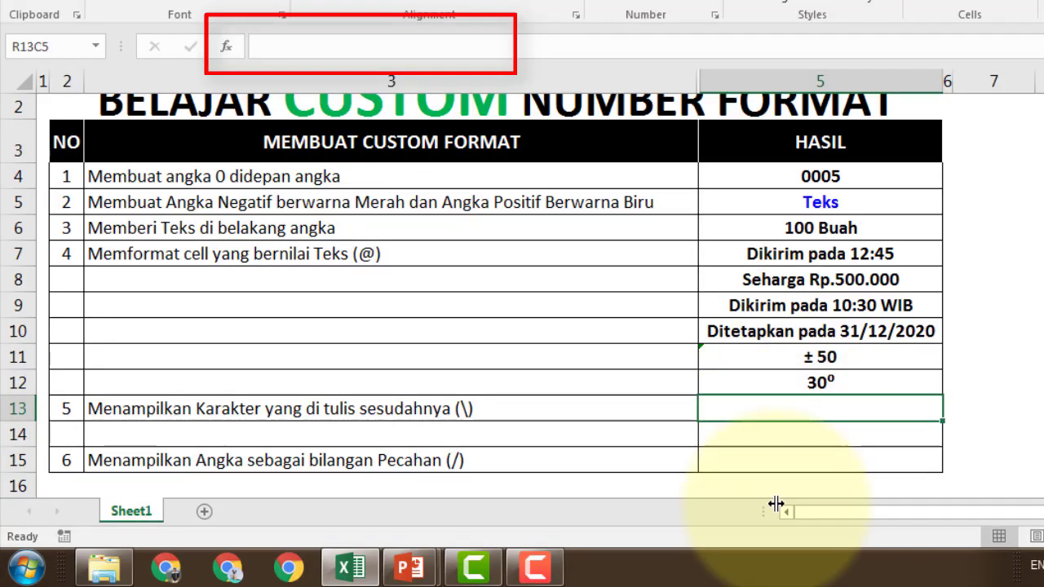
{"action": "type", "text": "5000"}
{"action": "key", "text": "Return"}
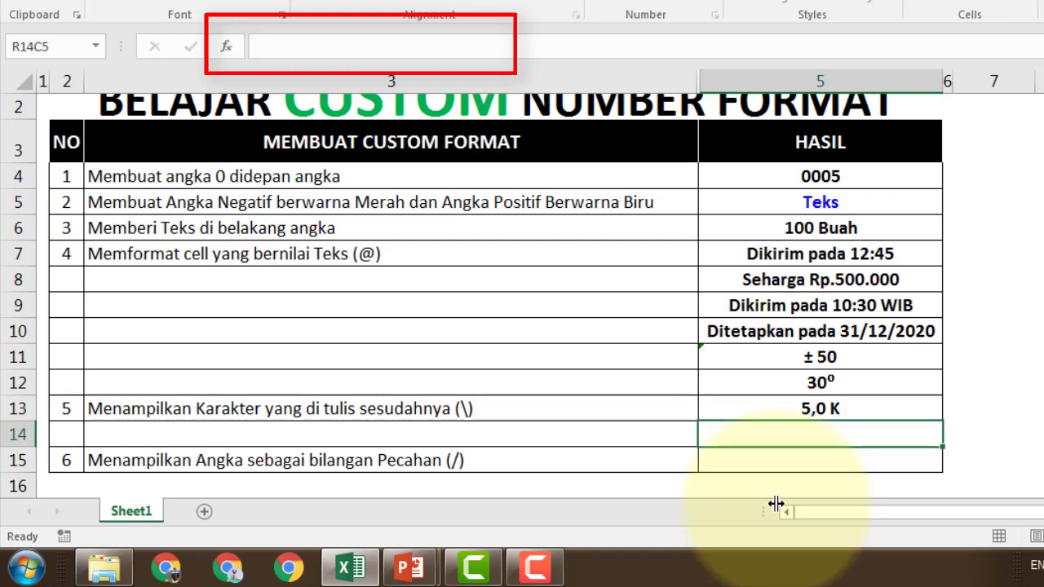
{"action": "key", "text": "Up"}
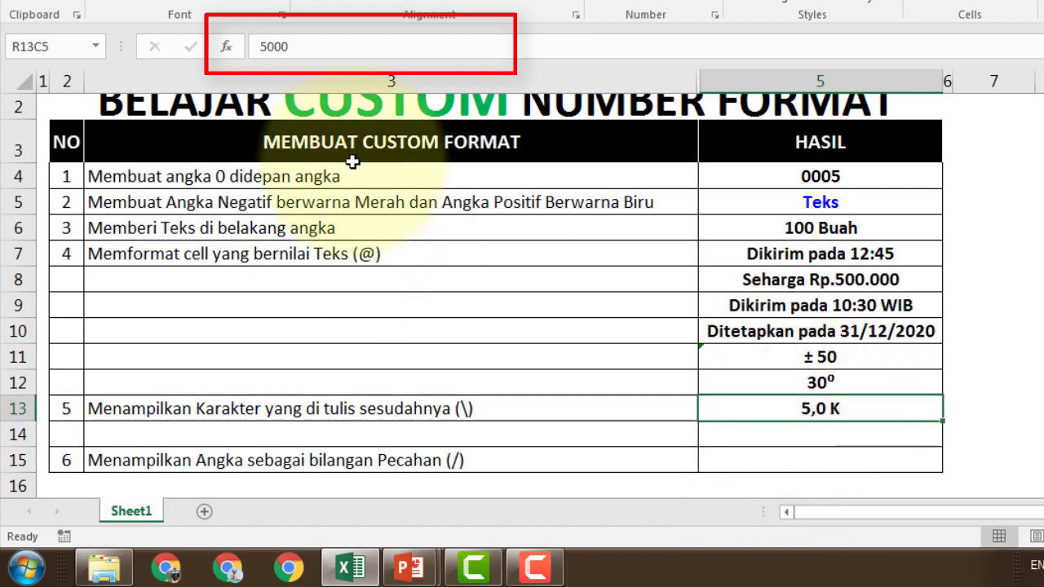
{"action": "left_click", "coordinate": [807, 437]}
{"action": "type", "text": "1500000"}
{"action": "key", "text": "Return"}
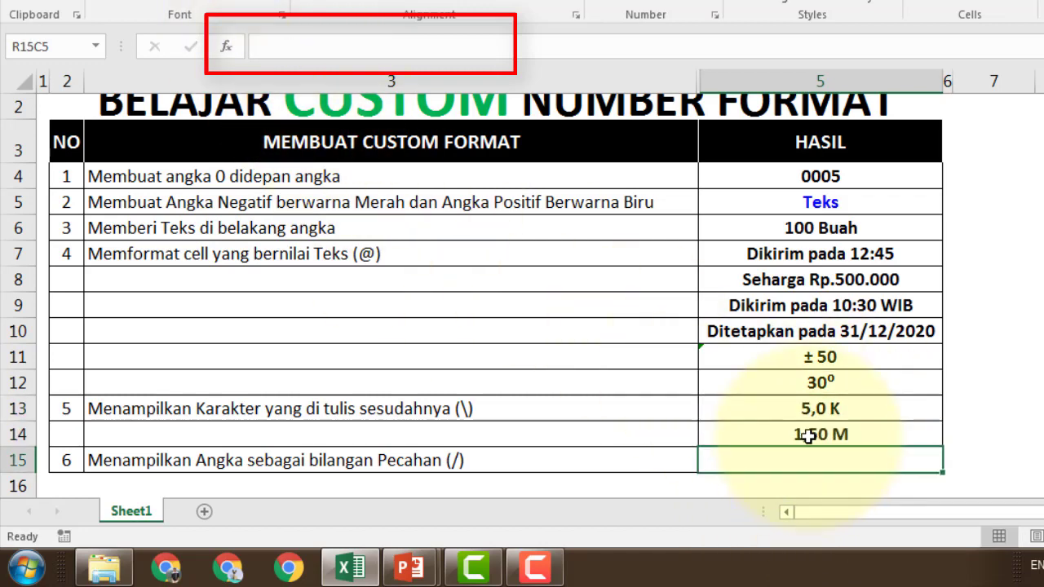
{"action": "key", "text": "Up"}
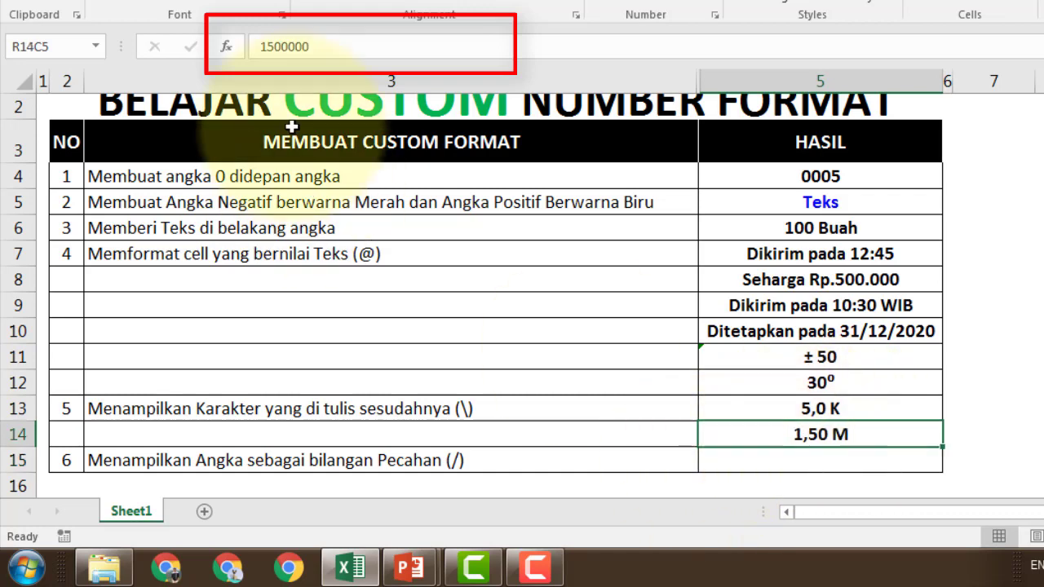
Enter 3,5 in the HASIL cell of row 15, the fraction example
{"action": "left_click", "coordinate": [820, 456]}
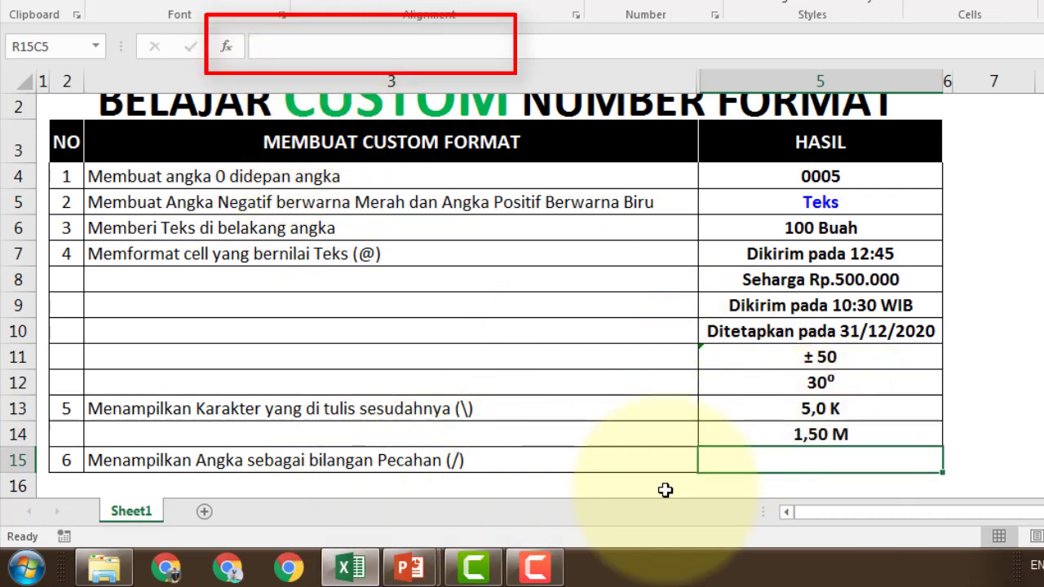
{"action": "type", "text": "3,5"}
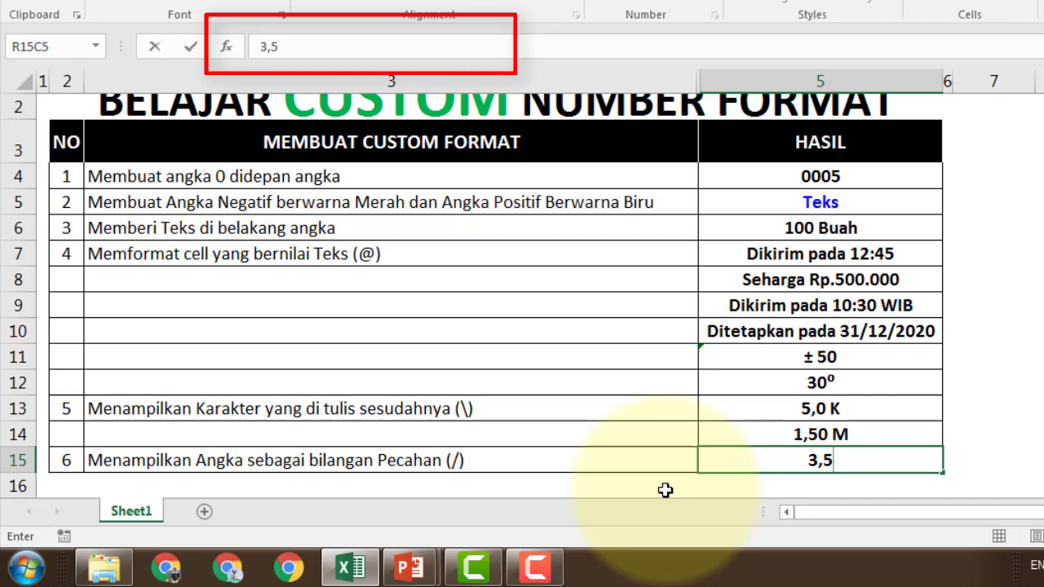
{"action": "key", "text": "Return"}
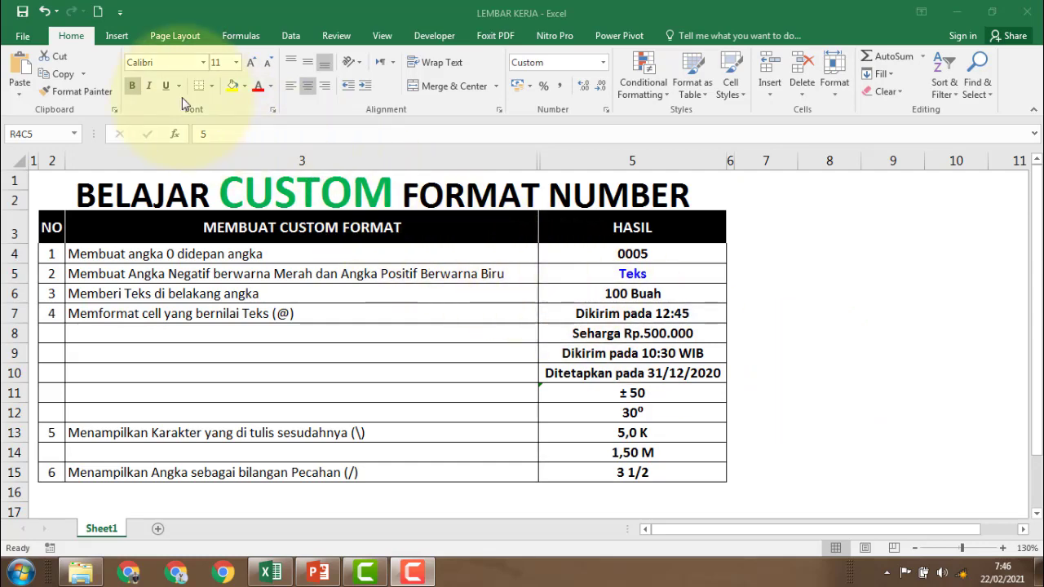
Look over the preset number formats and examine the underlying values of the HASIL cells in rows 4 to 11
{"action": "left_click", "coordinate": [602, 65]}
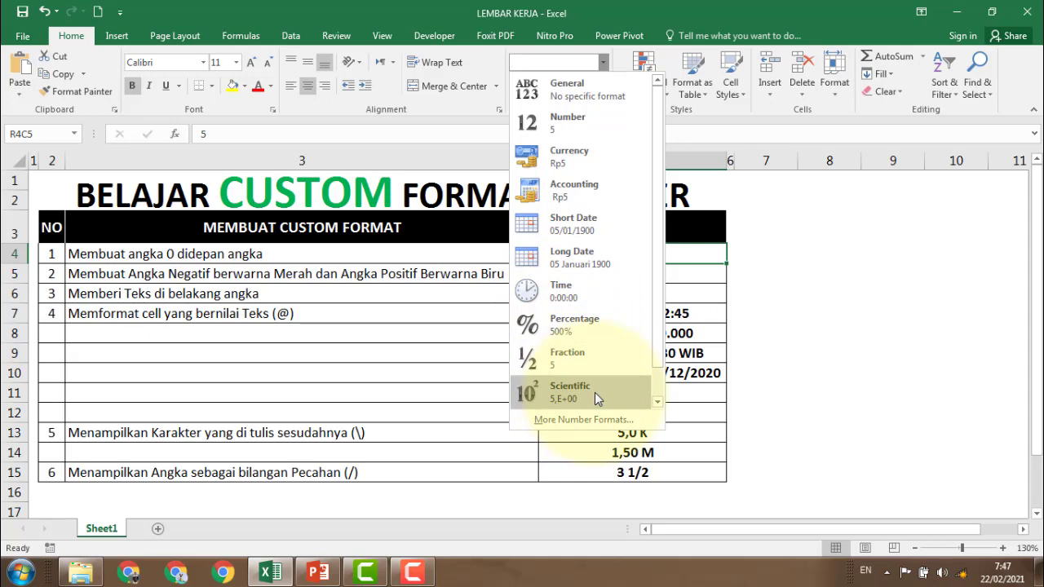
{"action": "left_click", "coordinate": [811, 390]}
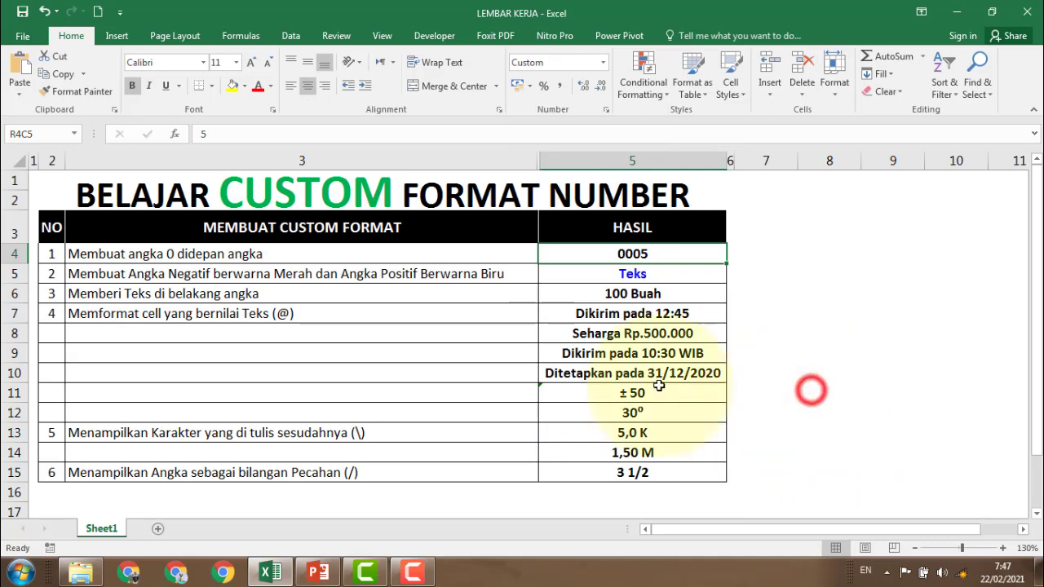
{"action": "left_click", "coordinate": [609, 270]}
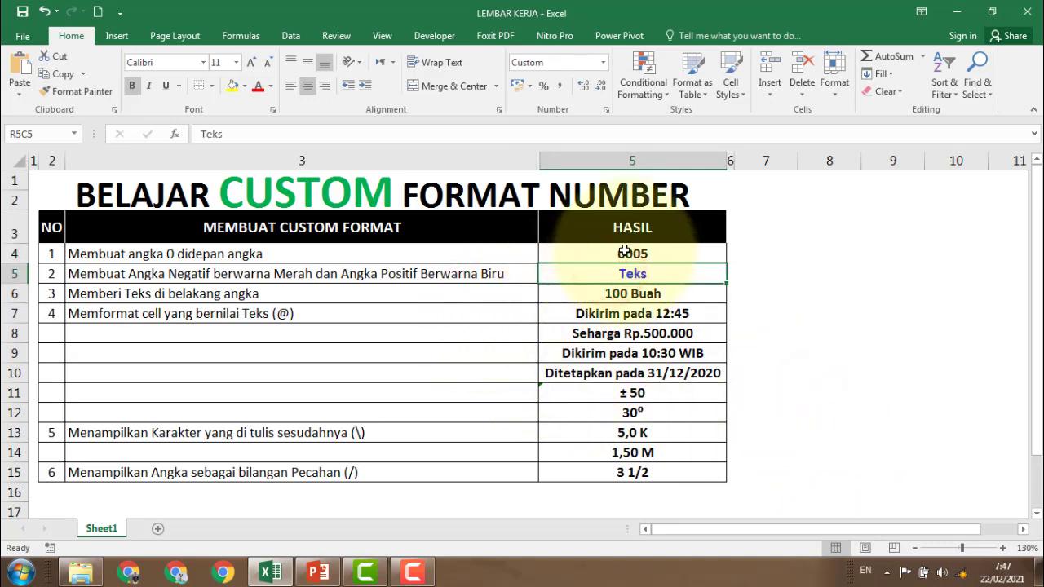
{"action": "left_click", "coordinate": [621, 249]}
{"action": "left_click", "coordinate": [617, 295]}
{"action": "left_click", "coordinate": [618, 314]}
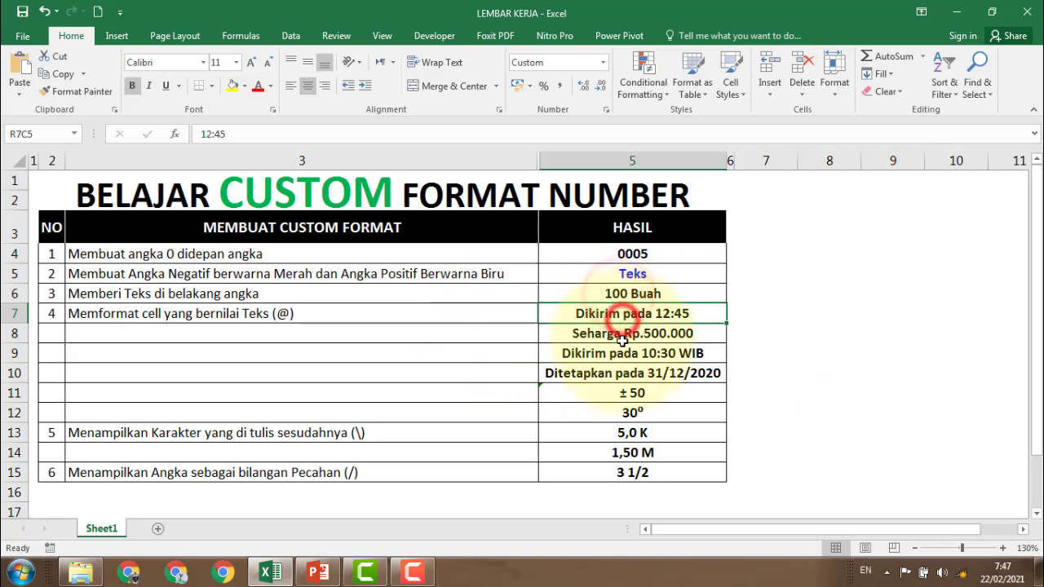
{"action": "left_click", "coordinate": [618, 334]}
{"action": "left_click", "coordinate": [619, 353]}
{"action": "left_click", "coordinate": [618, 372]}
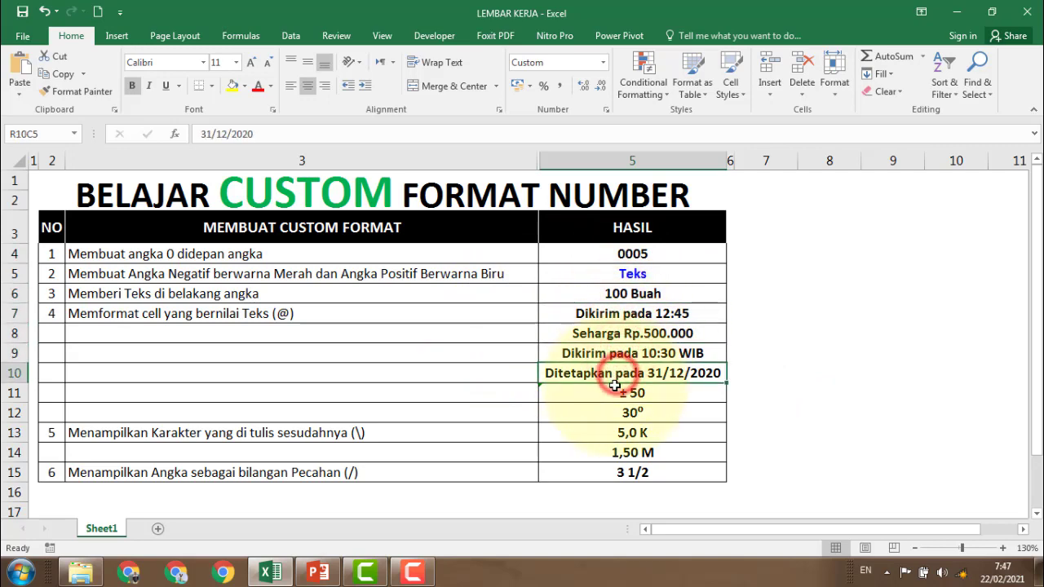
{"action": "left_click", "coordinate": [613, 393]}
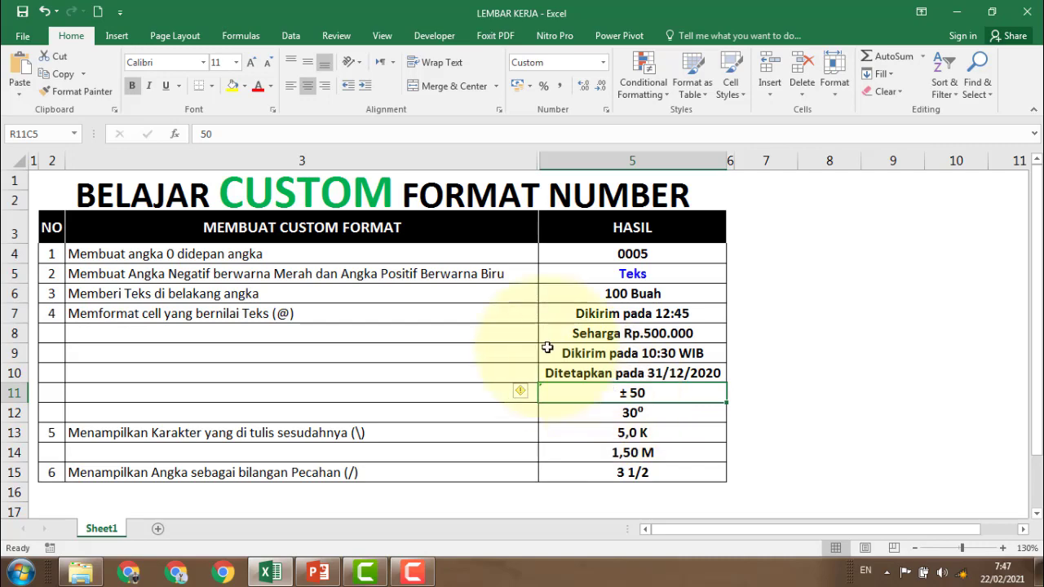
View the Custom number format category for the empty description cell in row 9, leaving its format as is
{"action": "left_click", "coordinate": [398, 350]}
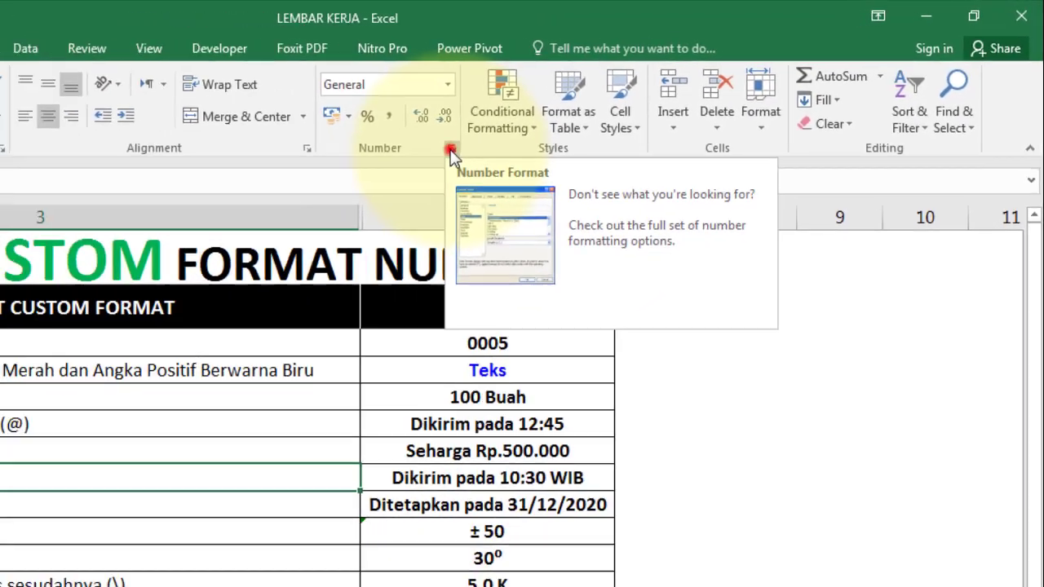
{"action": "left_click", "coordinate": [450, 150]}
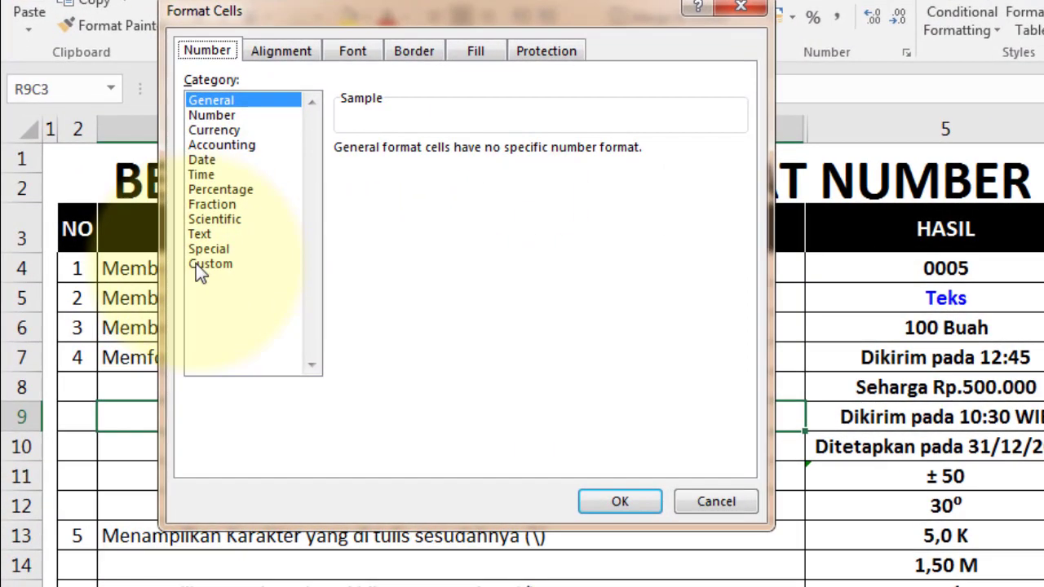
{"action": "left_click", "coordinate": [153, 253]}
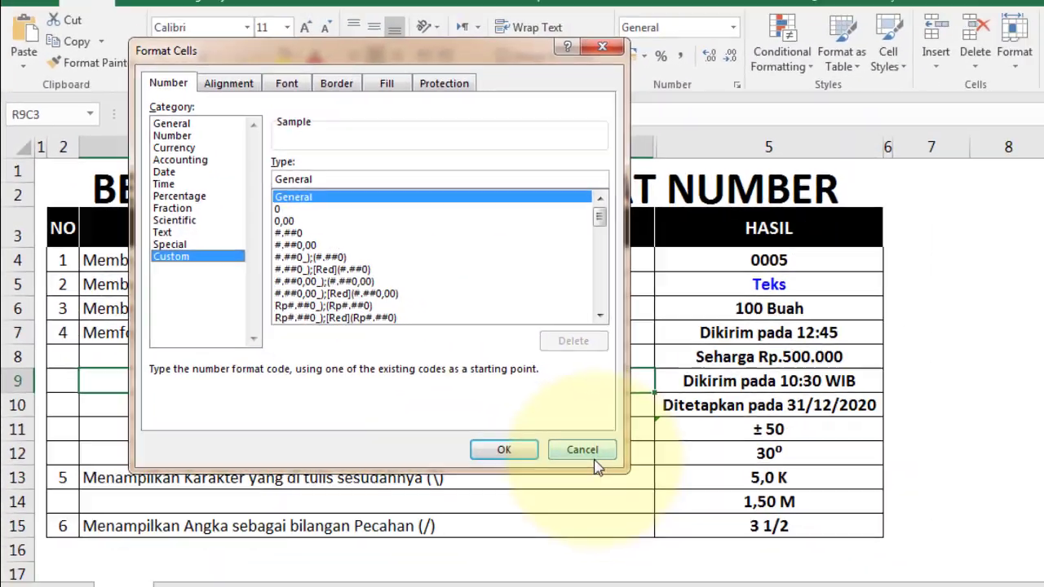
{"action": "left_click", "coordinate": [724, 505]}
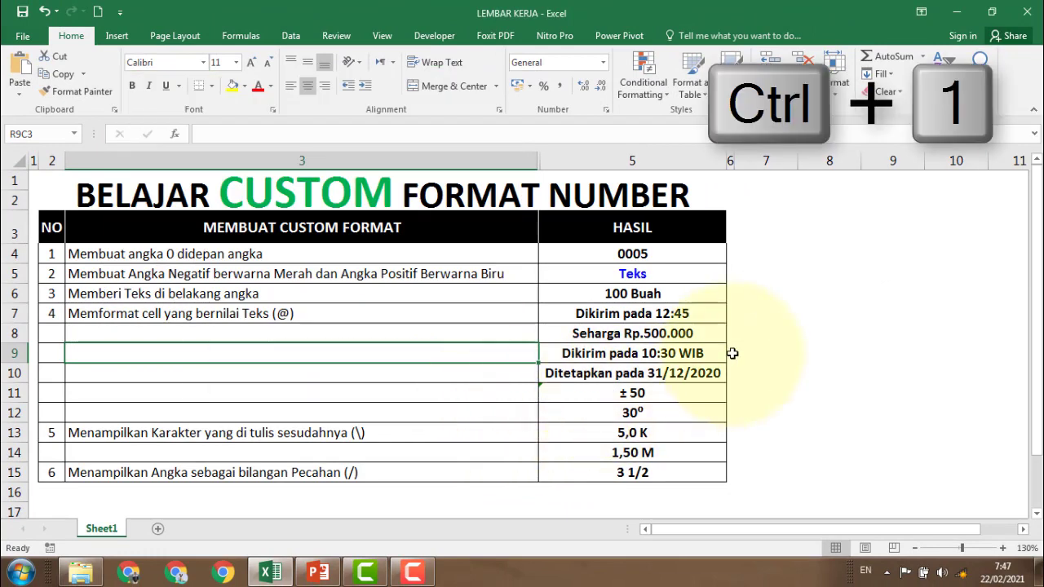
{"action": "key", "text": "ctrl+1"}
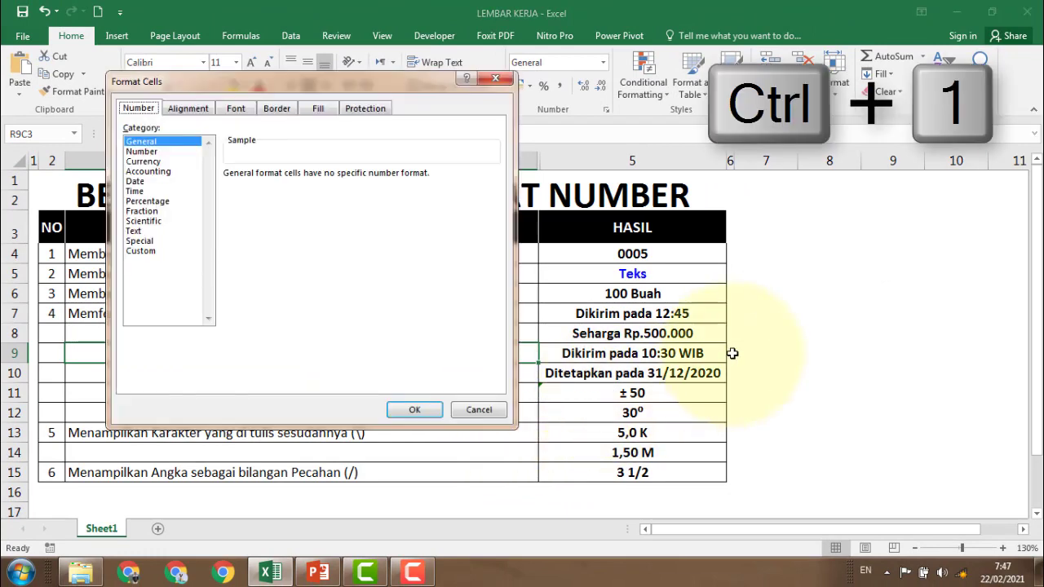
{"action": "left_click", "coordinate": [142, 250]}
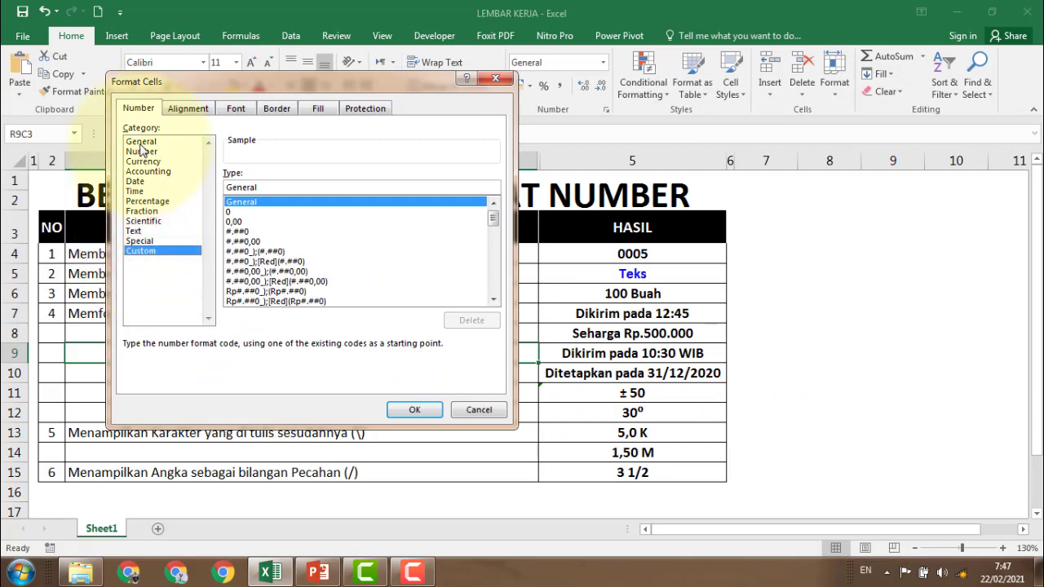
{"action": "left_click", "coordinate": [454, 408]}
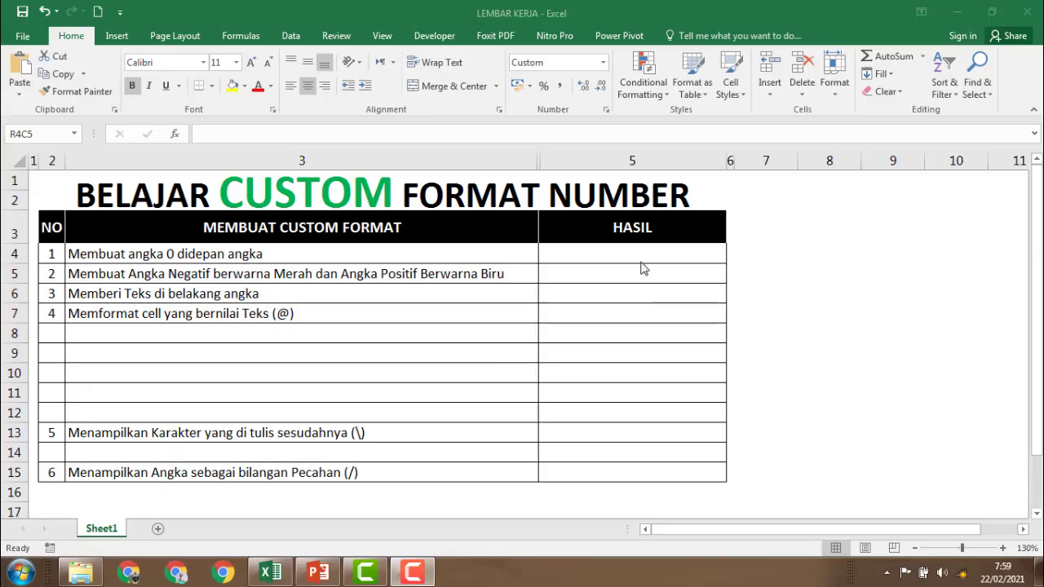
Try entering '005 as apostrophe-prefixed text in row 4, column 7, and clear that cell
{"action": "left_click", "coordinate": [639, 254]}
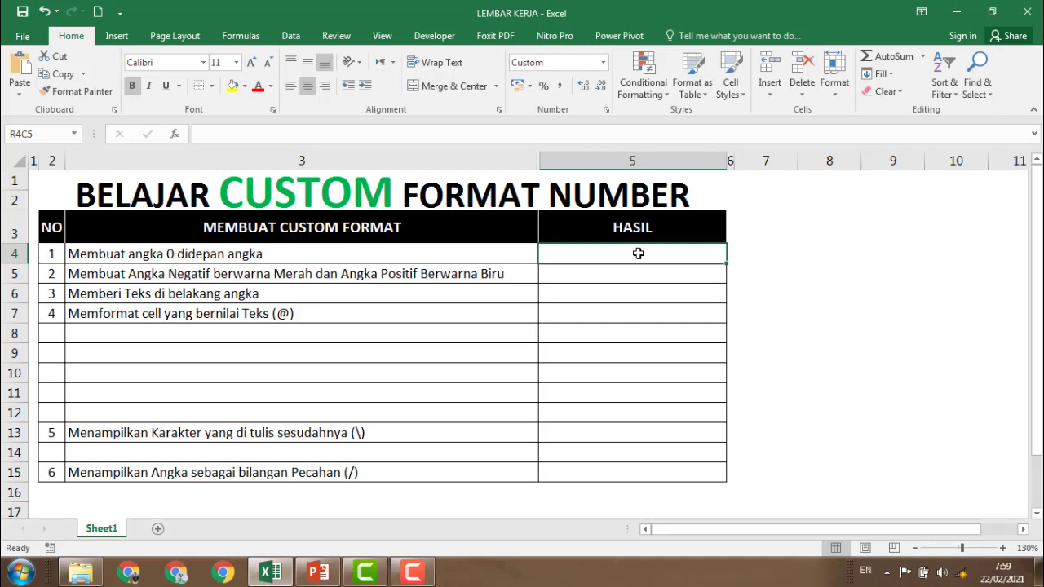
{"action": "left_click", "coordinate": [767, 253]}
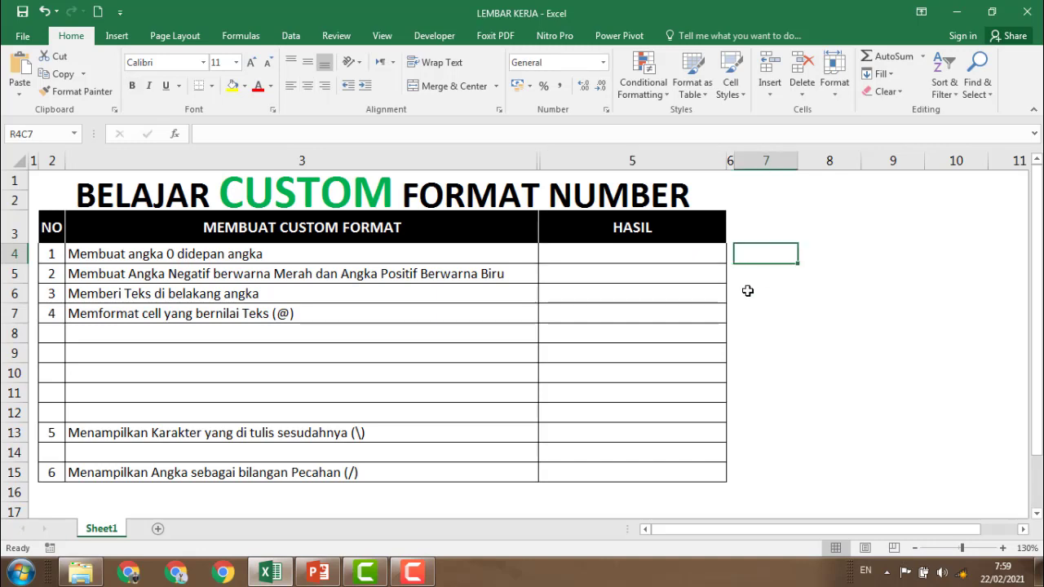
{"action": "type", "text": "'"}
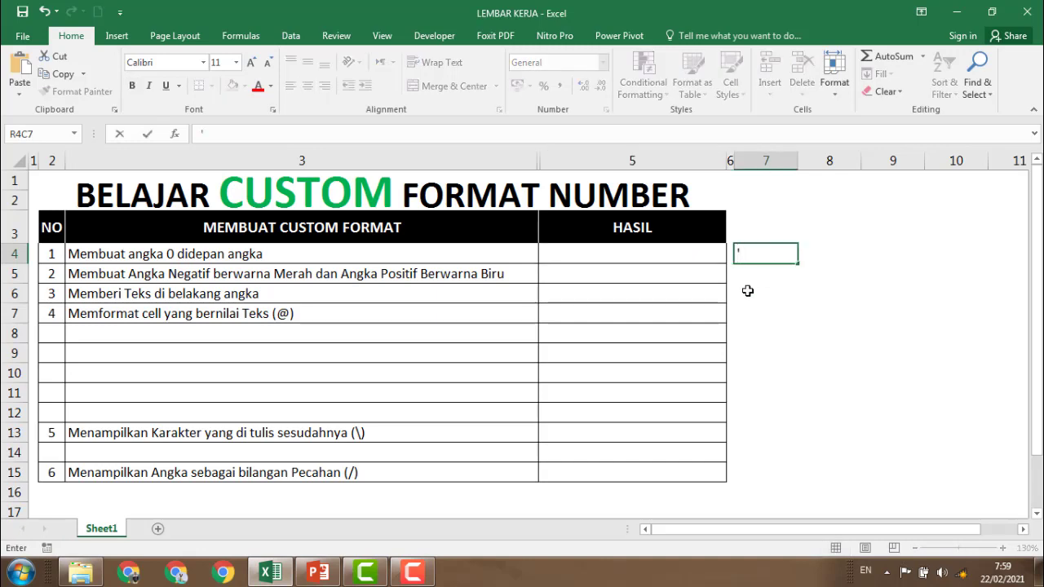
{"action": "type", "text": "005"}
{"action": "key", "text": "Return"}
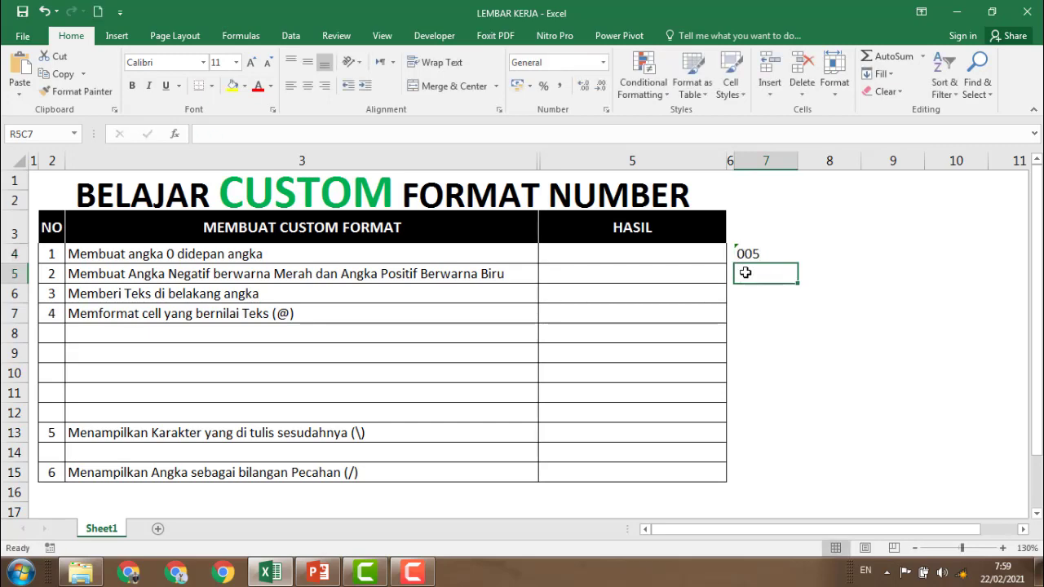
{"action": "left_click", "coordinate": [752, 253]}
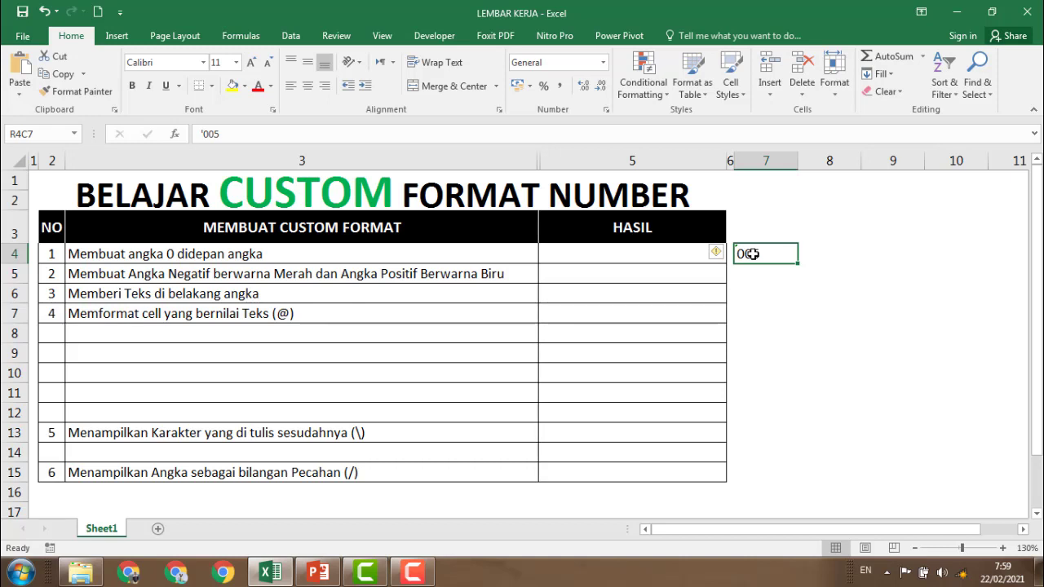
{"action": "key", "text": "Delete"}
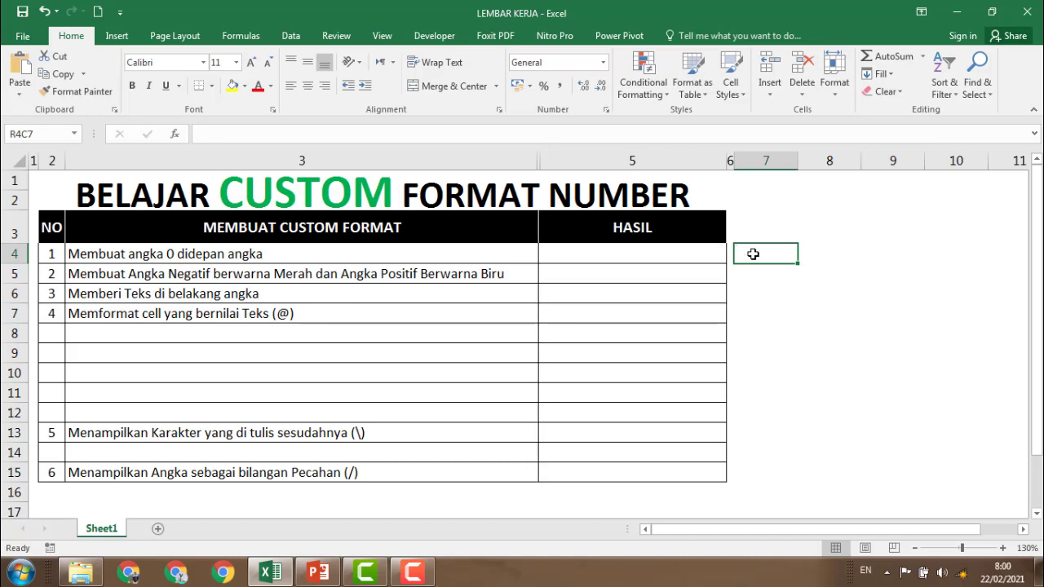
Apply the custom number format 00# to the HASIL cell in row 4 and enter 1 in it
{"action": "left_click", "coordinate": [634, 255]}
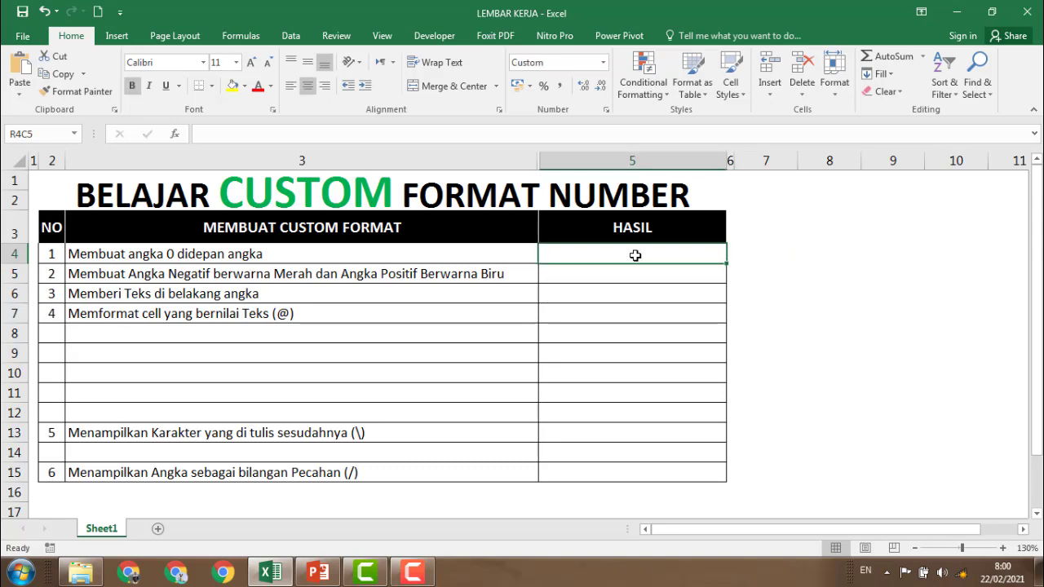
{"action": "left_click", "coordinate": [605, 110]}
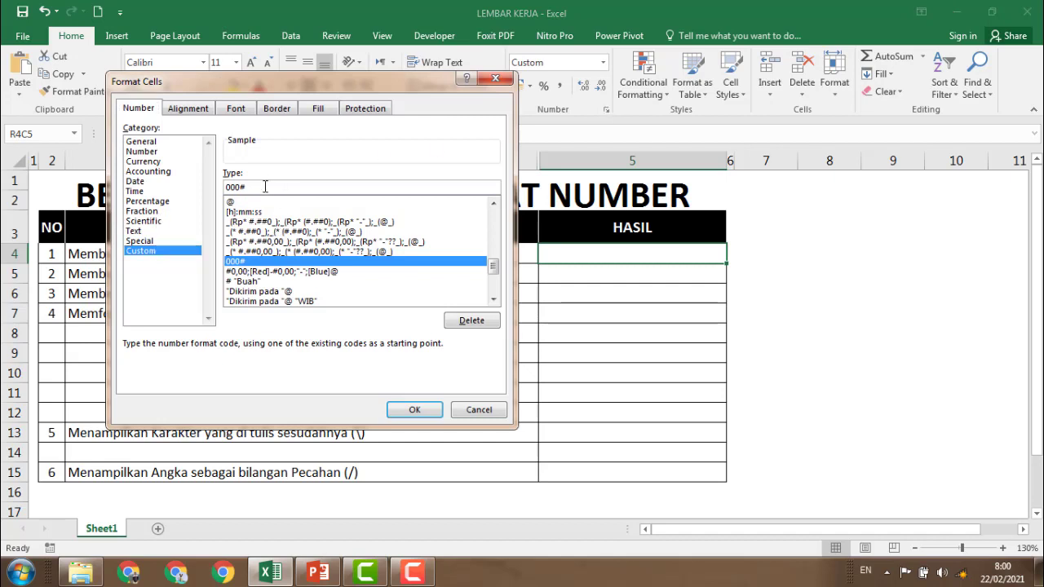
{"action": "left_click_drag", "start_coordinate": [268, 187], "coordinate": [205, 187]}
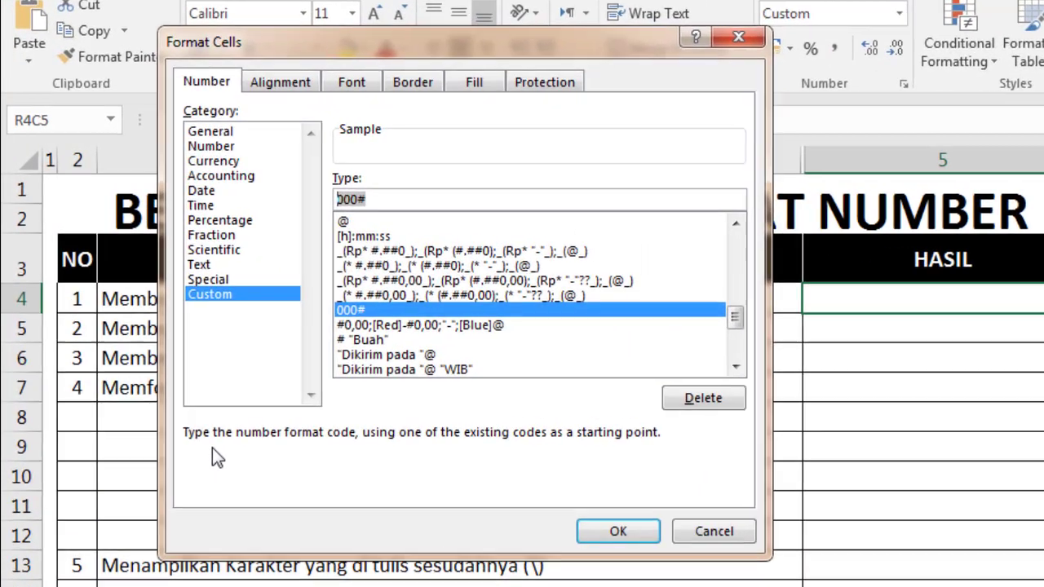
{"action": "type", "text": "00#"}
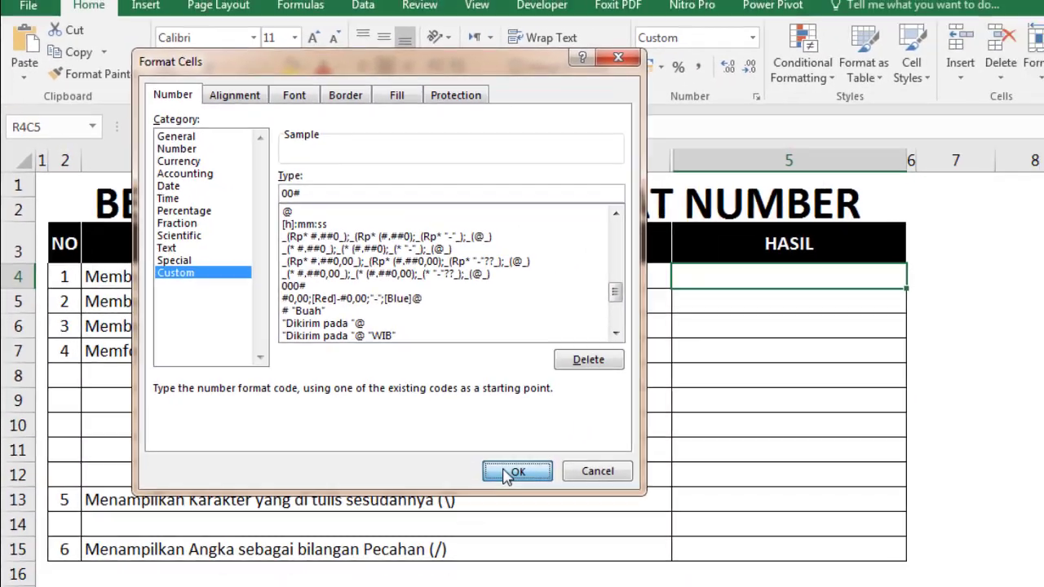
{"action": "left_click", "coordinate": [607, 531]}
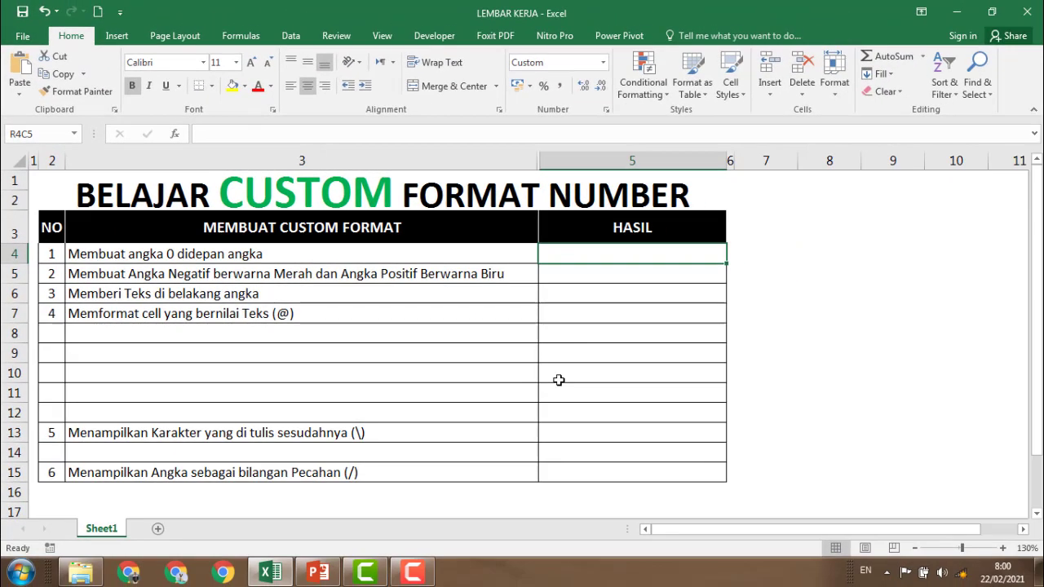
{"action": "type", "text": "1"}
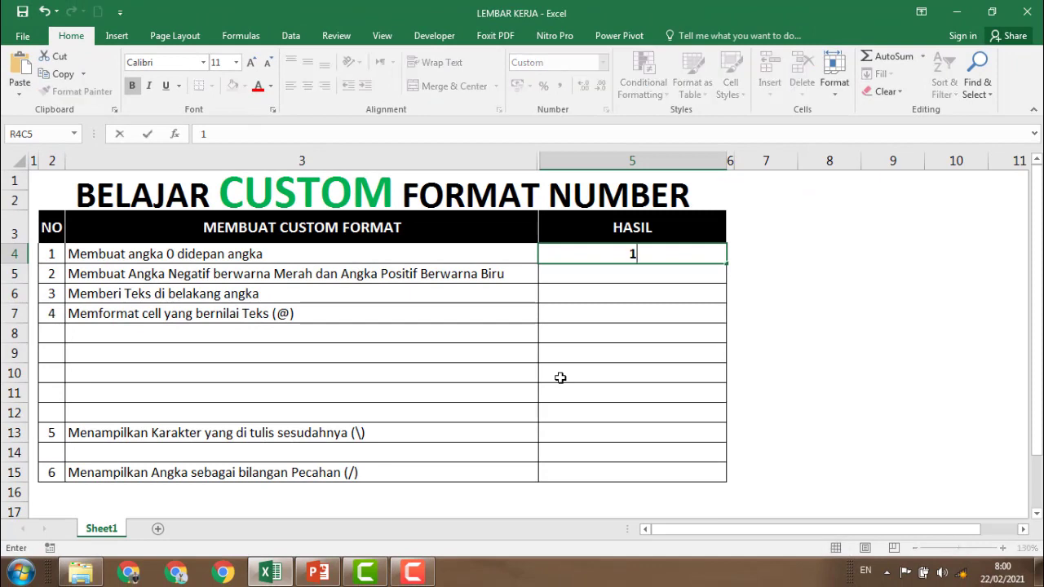
{"action": "key", "text": "Return"}
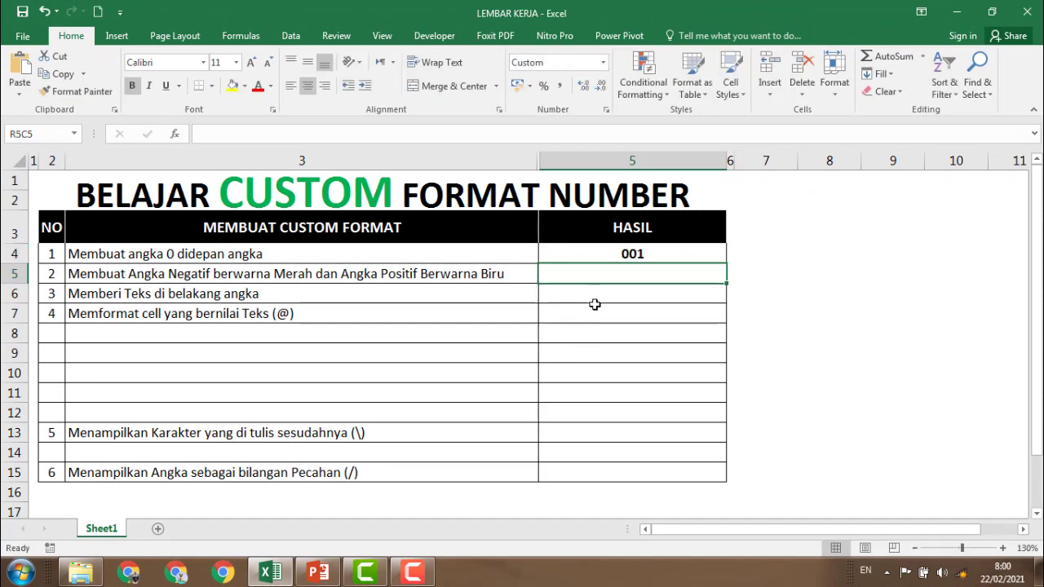
Change the custom number format of the HASIL cell in row 4 to 0#
{"action": "left_click", "coordinate": [633, 254]}
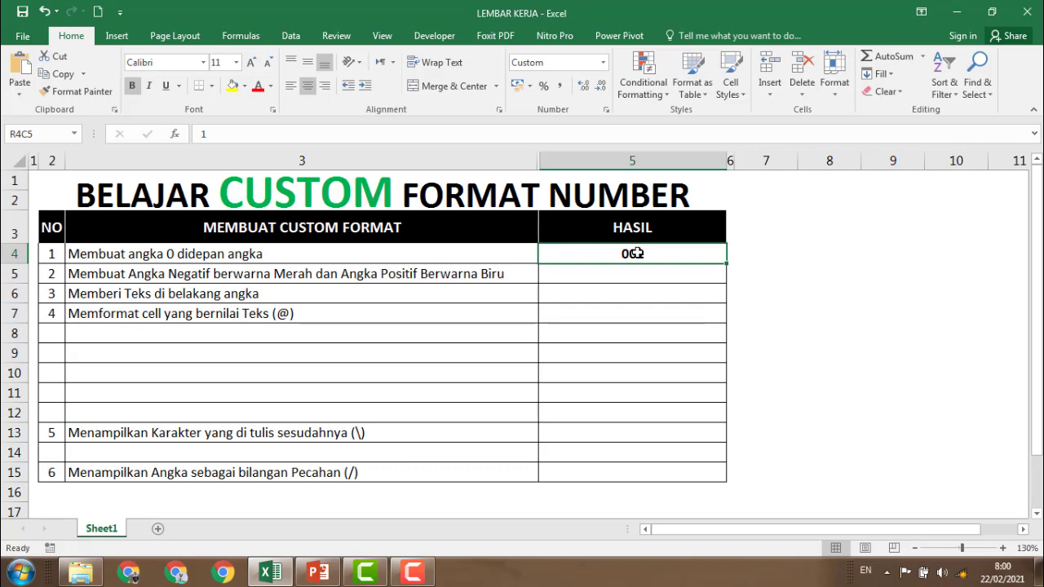
{"action": "key", "text": "ctrl+1"}
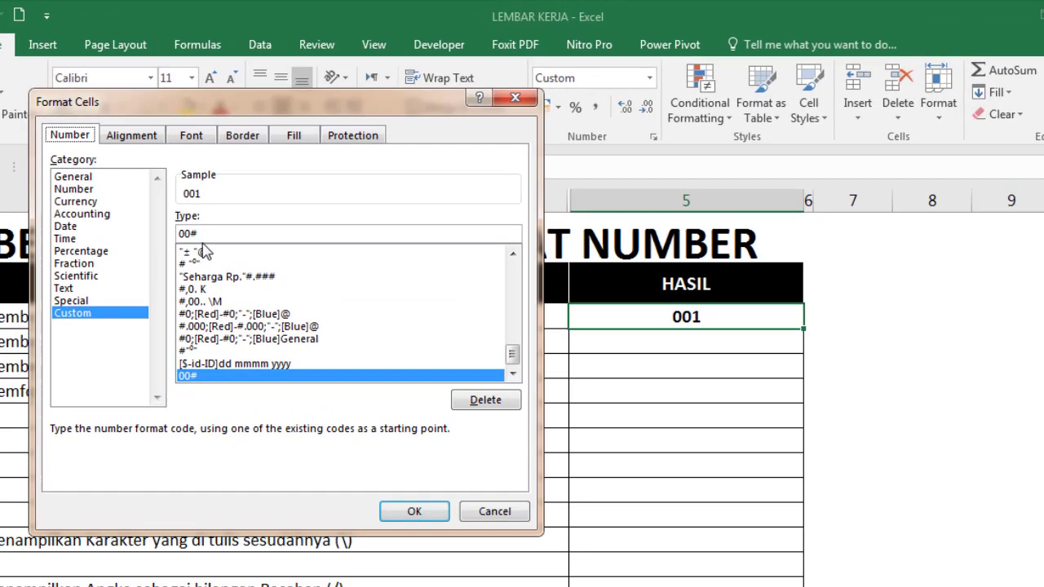
{"action": "left_click", "coordinate": [191, 235]}
{"action": "key", "text": "BackSpace"}
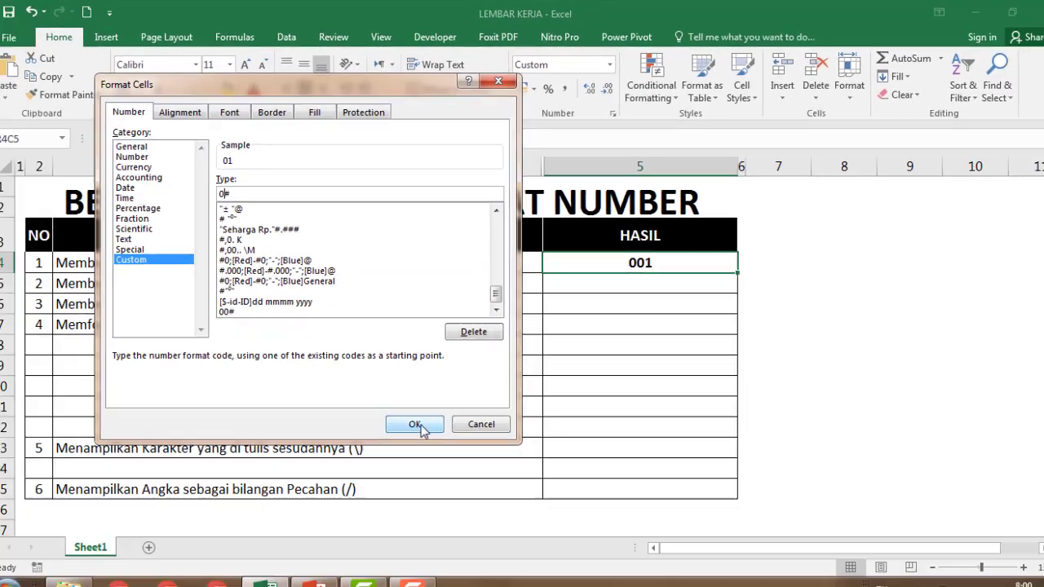
{"action": "left_click", "coordinate": [414, 511]}
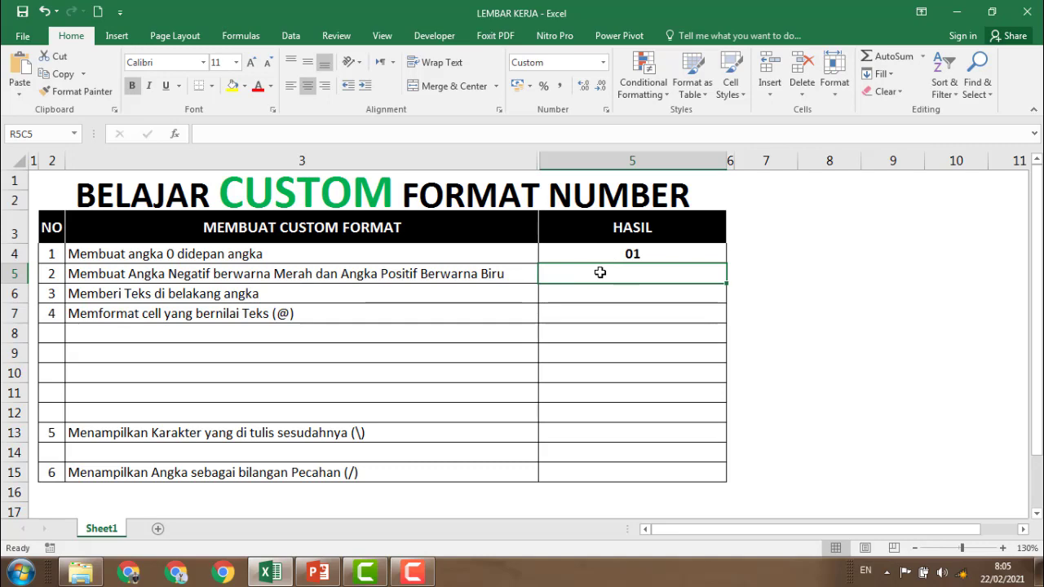
Examine the sections of the custom format code #0;[Red]-#0;"-";[Blue]@ on the HASIL cell in row 5
{"action": "left_click", "coordinate": [606, 112]}
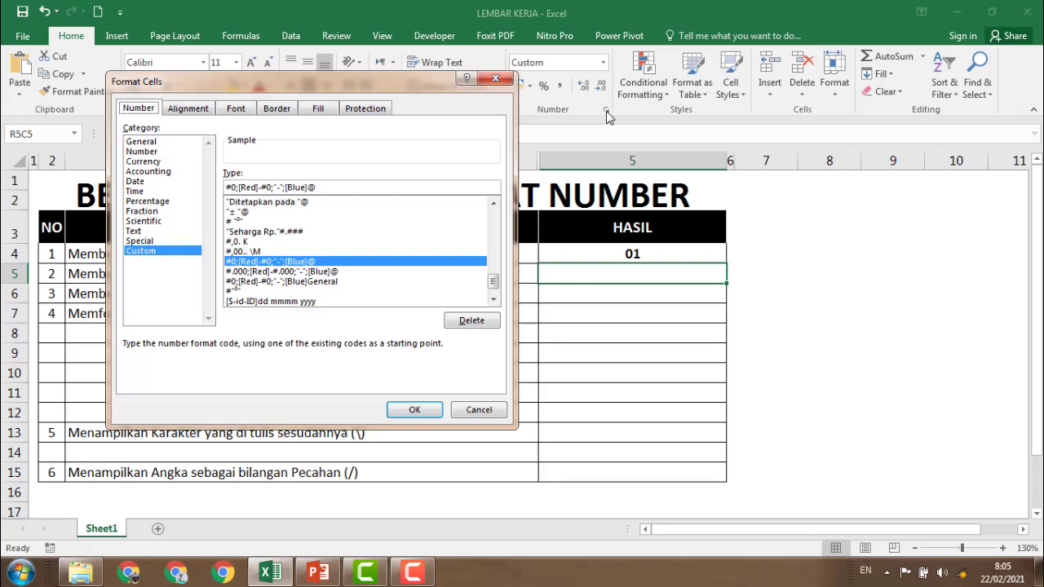
{"action": "left_click_drag", "start_coordinate": [369, 188], "coordinate": [208, 191]}
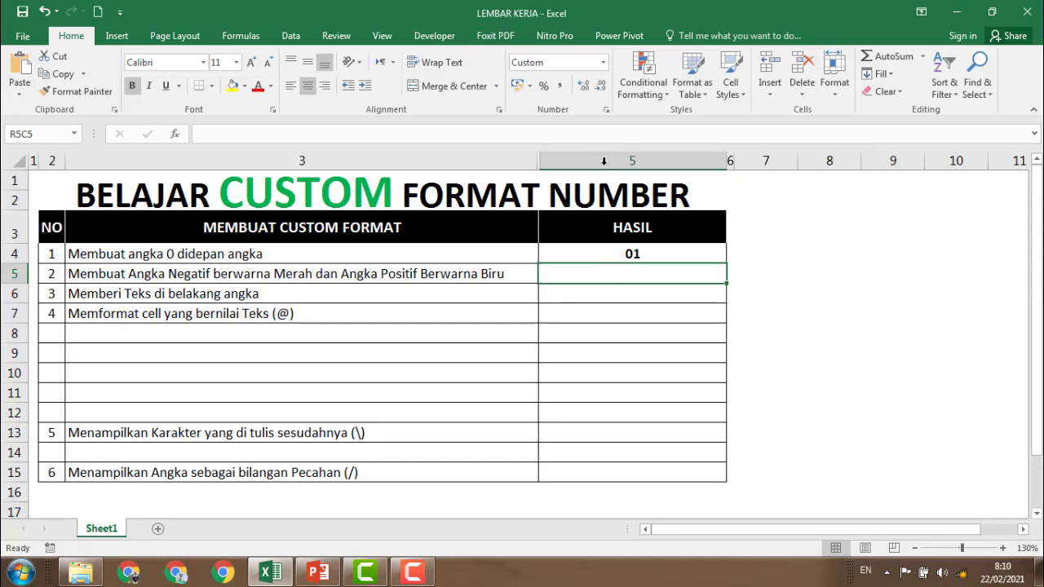
{"action": "left_click", "coordinate": [606, 110]}
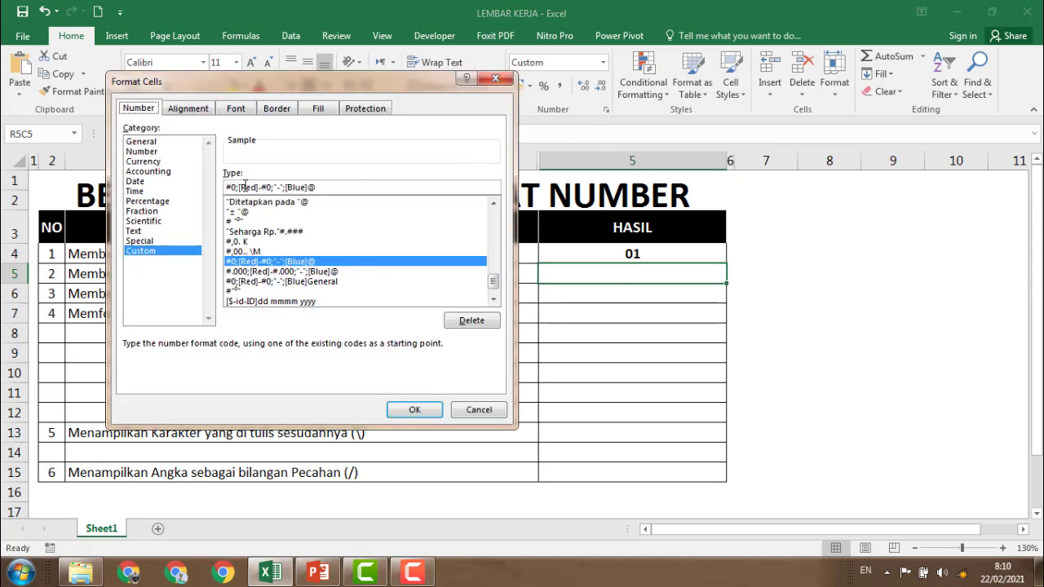
{"action": "left_click_drag", "start_coordinate": [331, 186], "coordinate": [217, 189]}
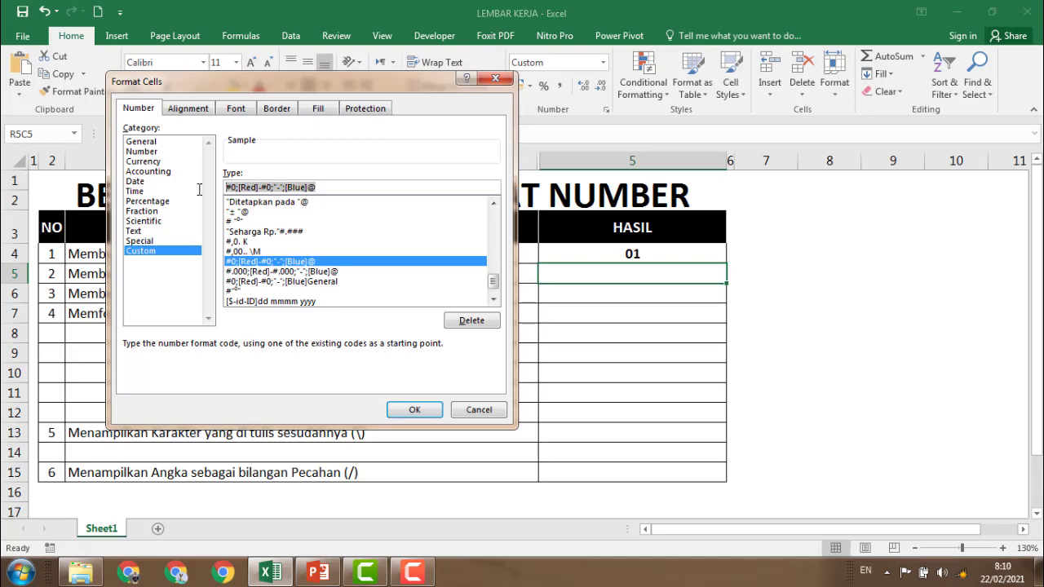
{"action": "key", "text": "Left"}
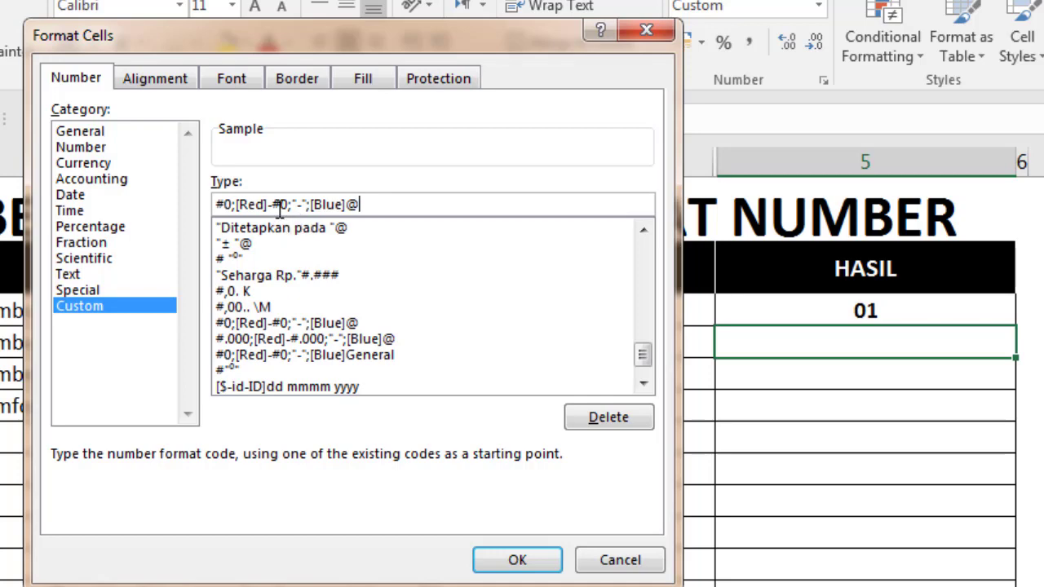
{"action": "left_click", "coordinate": [300, 212], "text": "shift"}
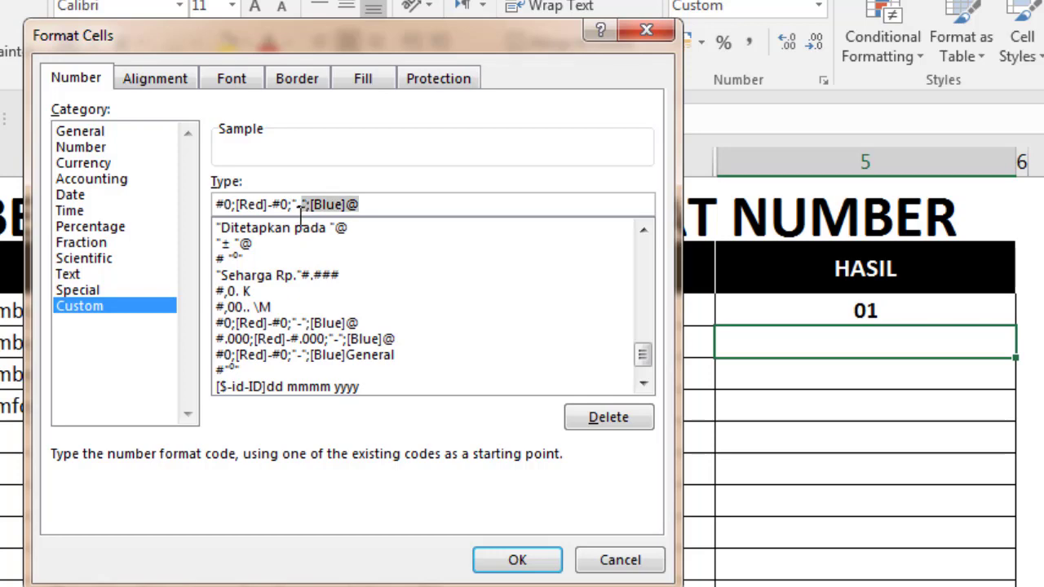
{"action": "left_click", "coordinate": [292, 205]}
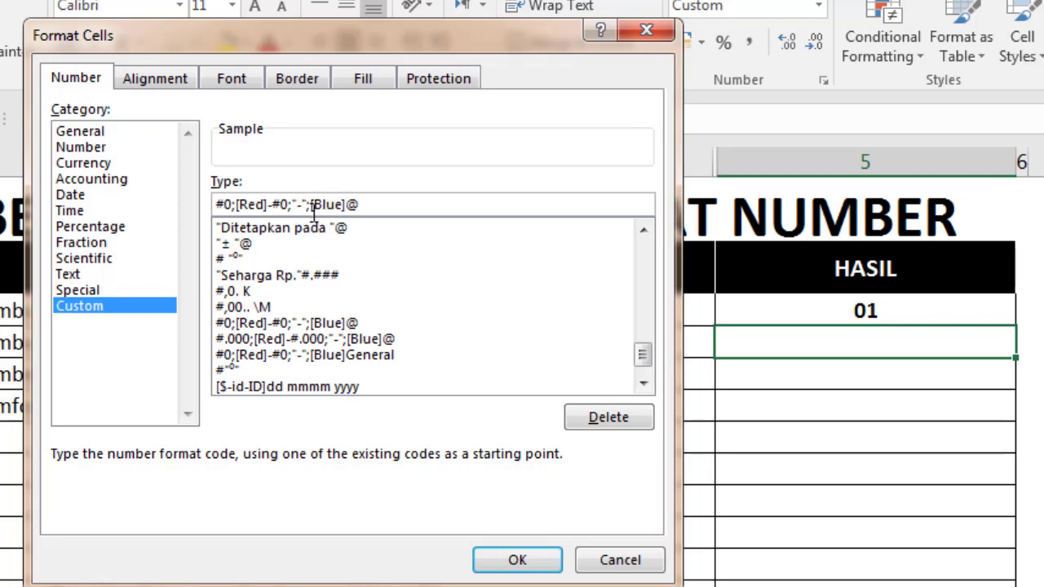
{"action": "left_click", "coordinate": [357, 205]}
{"action": "key", "text": "Left"}
{"action": "key", "text": "Left"}
{"action": "key", "text": "Left"}
{"action": "key", "text": "Left"}
{"action": "key", "text": "Left"}
{"action": "key", "text": "Left"}
{"action": "key", "text": "Left"}
{"action": "key", "text": "Left"}
{"action": "key", "text": "Left"}
{"action": "key", "text": "Left"}
{"action": "key", "text": "Left"}
{"action": "key", "text": "Right"}
{"action": "key", "text": "Right"}
{"action": "key", "text": "Right"}
{"action": "key", "text": "Right"}
{"action": "key", "text": "Right"}
{"action": "key", "text": "Right"}
{"action": "key", "text": "Right"}
{"action": "key", "text": "Right"}
{"action": "key", "text": "Right"}
{"action": "key", "text": "Right"}
{"action": "left_click", "coordinate": [486, 561]}
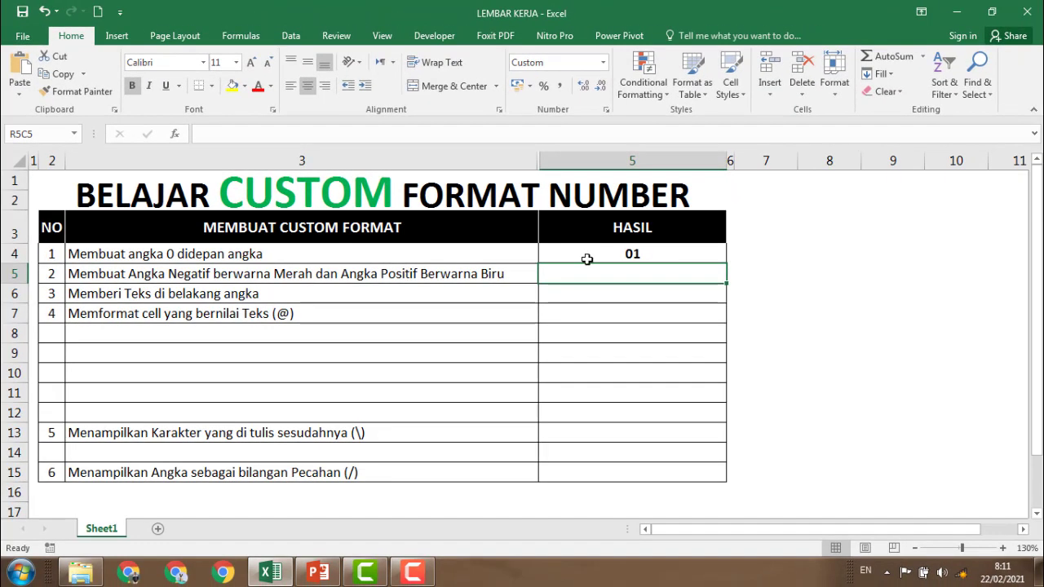
{"action": "key", "text": "ctrl+1"}
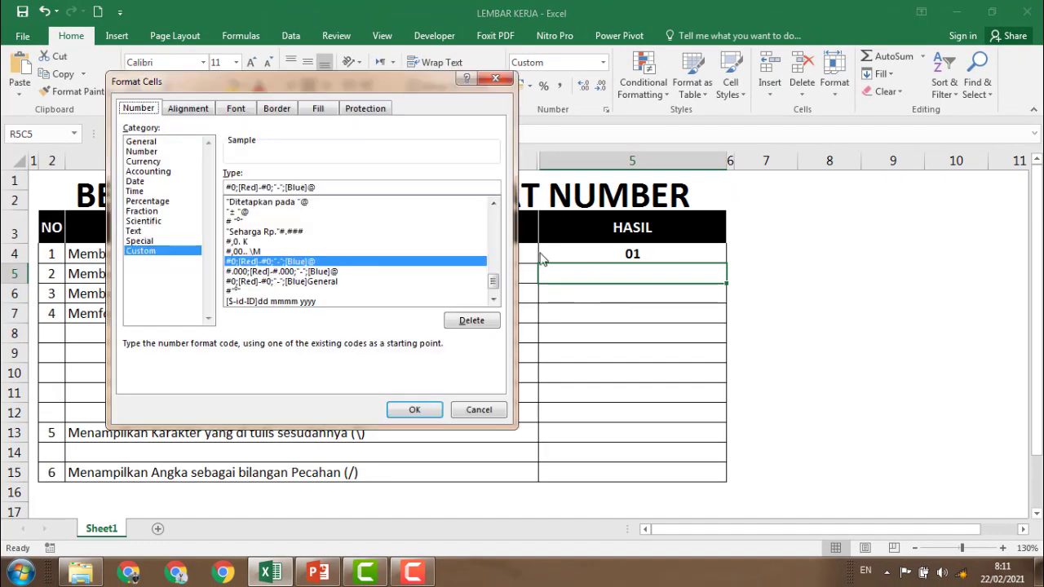
{"action": "left_click", "coordinate": [412, 409]}
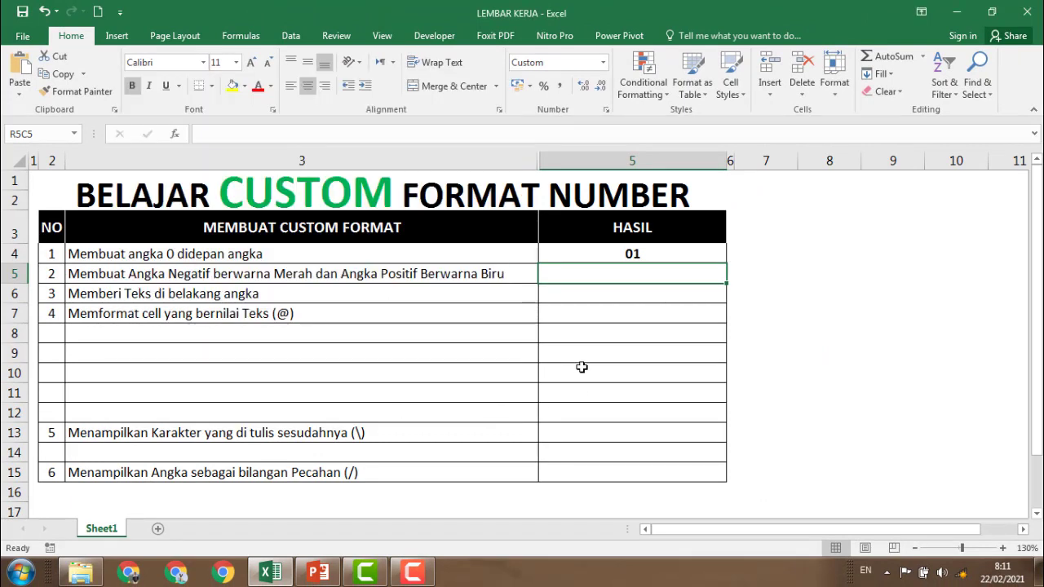
Test the format of the HASIL cell in row 5 with the sample entries 4.5, -3 and teks
{"action": "type", "text": "4.5"}
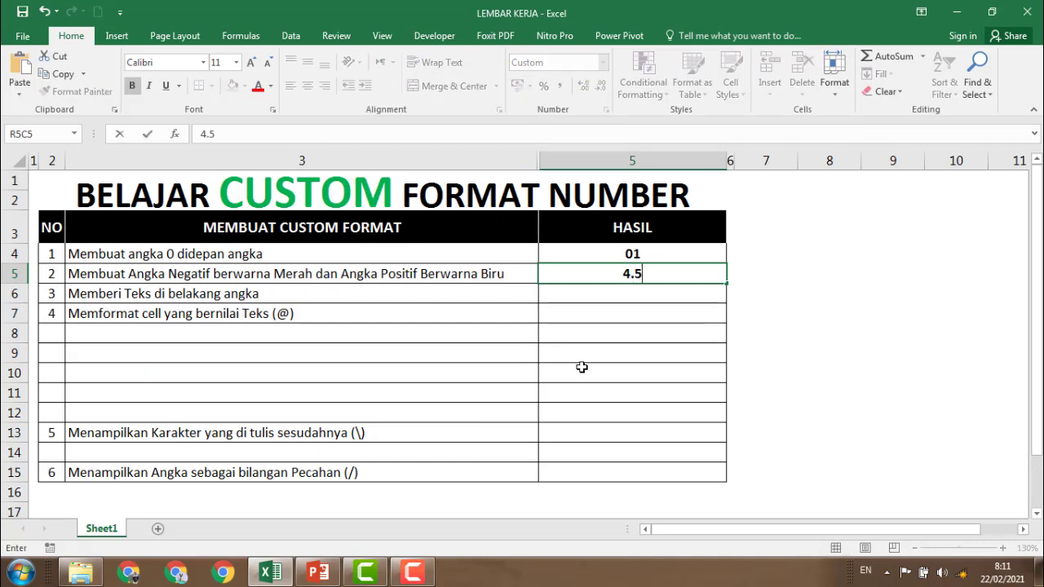
{"action": "key", "text": "ctrl+Return"}
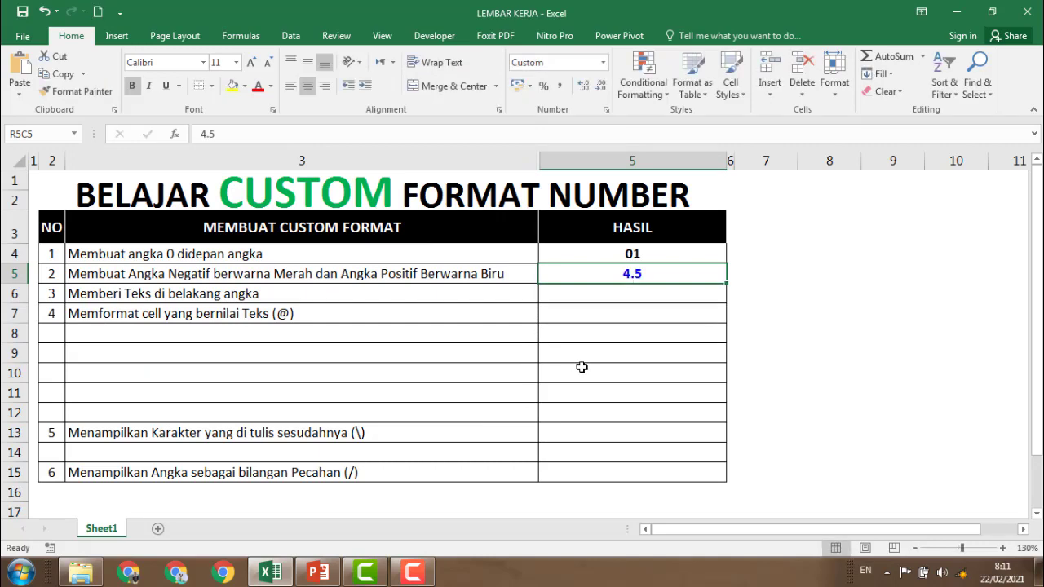
{"action": "type", "text": "-3"}
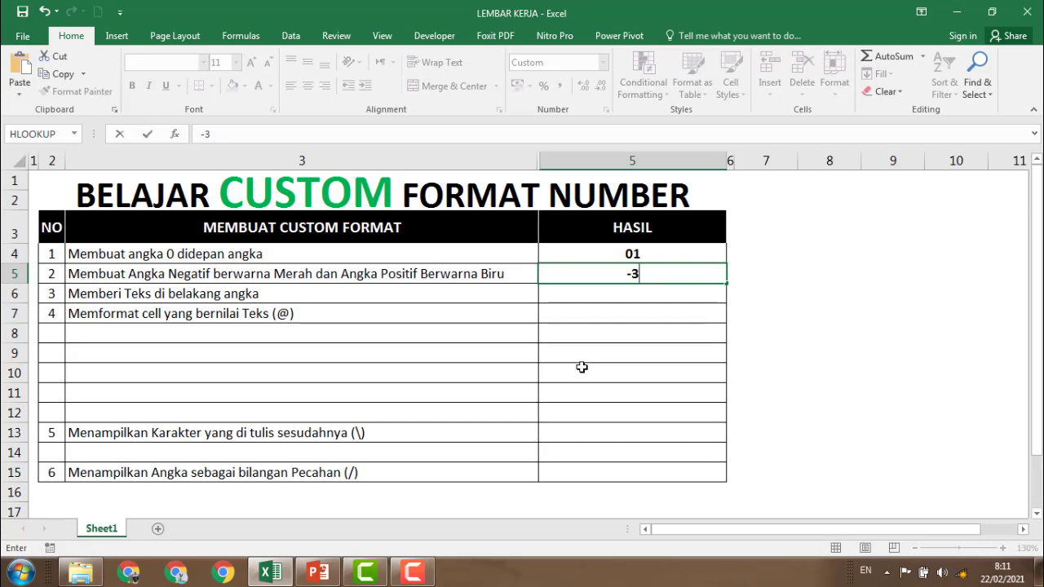
{"action": "key", "text": "Return"}
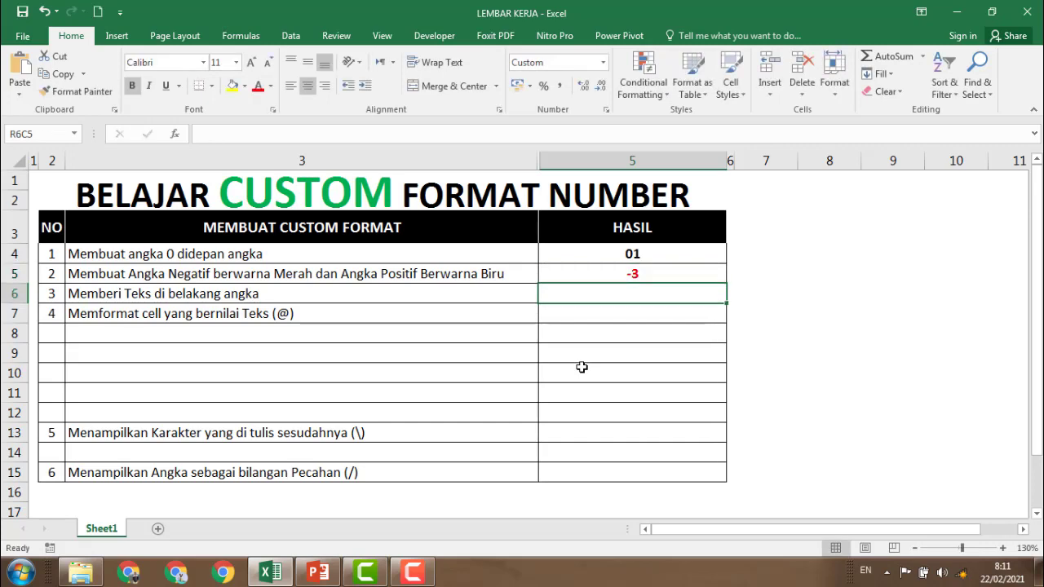
{"action": "left_click", "coordinate": [604, 275]}
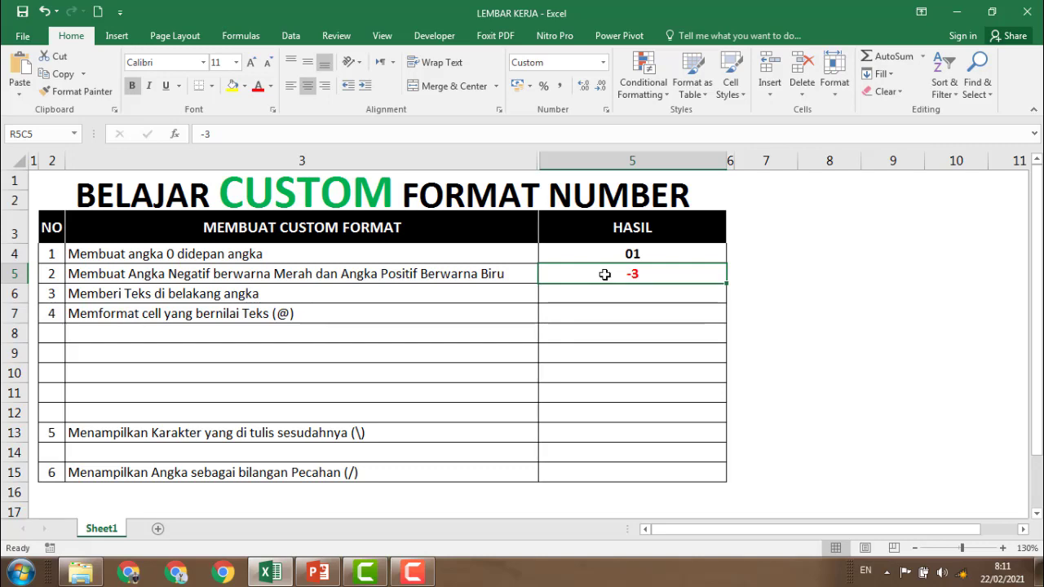
{"action": "type", "text": "teks"}
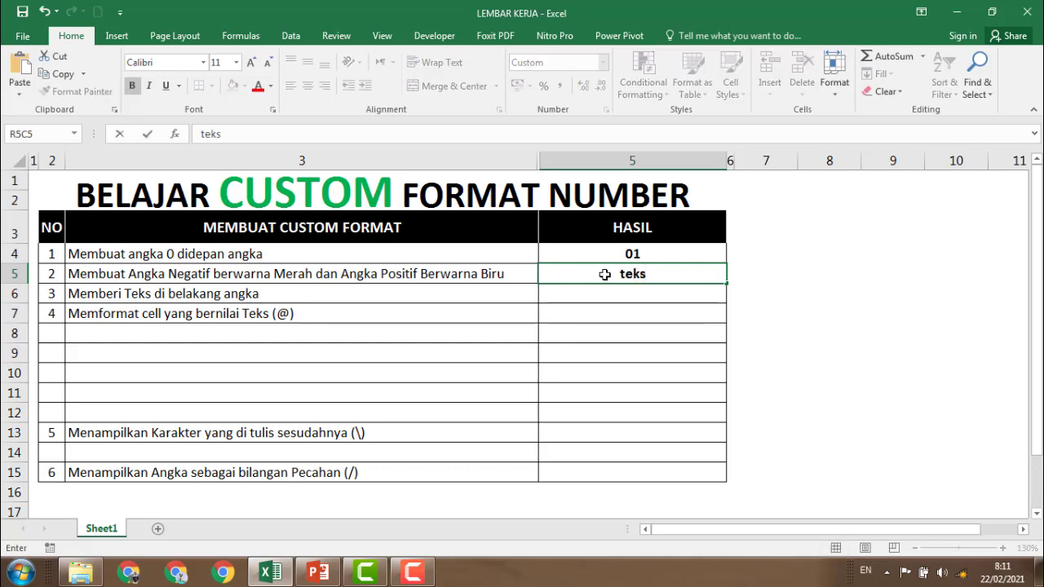
{"action": "key", "text": "Return"}
Enter 6 in the HASIL cell in row 5
{"action": "left_click", "coordinate": [604, 274]}
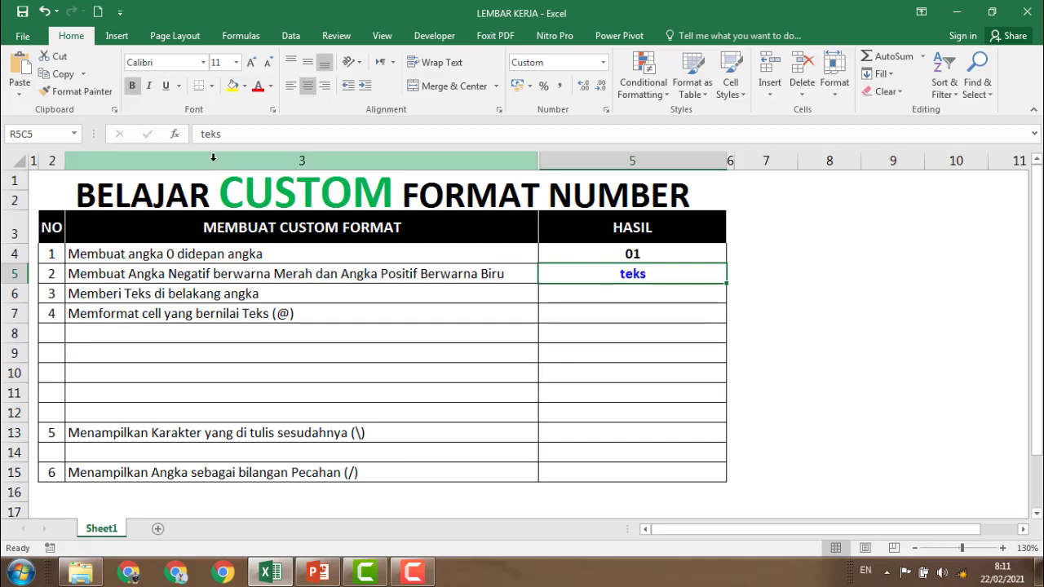
{"action": "type", "text": "6"}
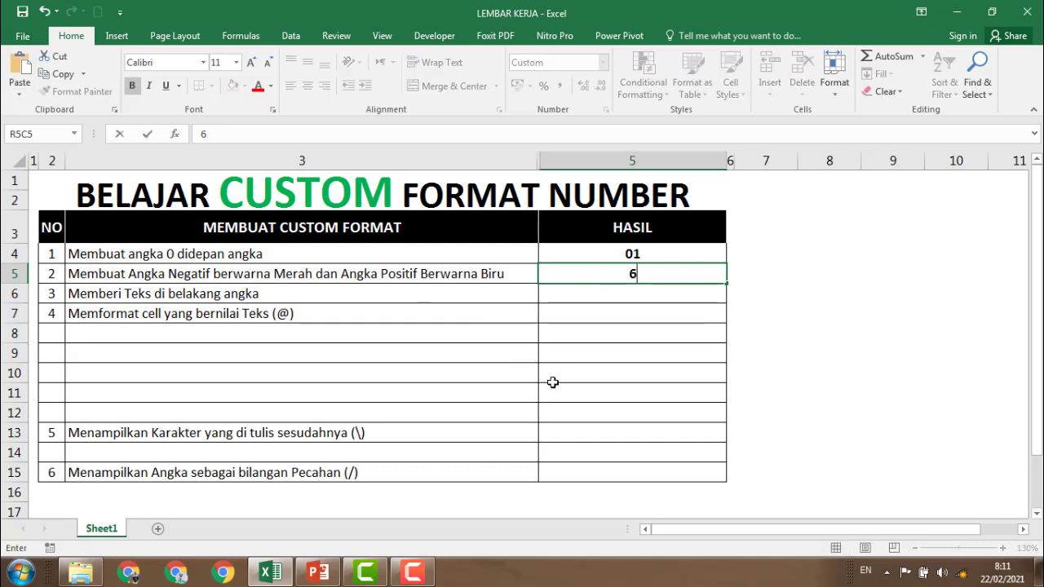
{"action": "key", "text": "Return"}
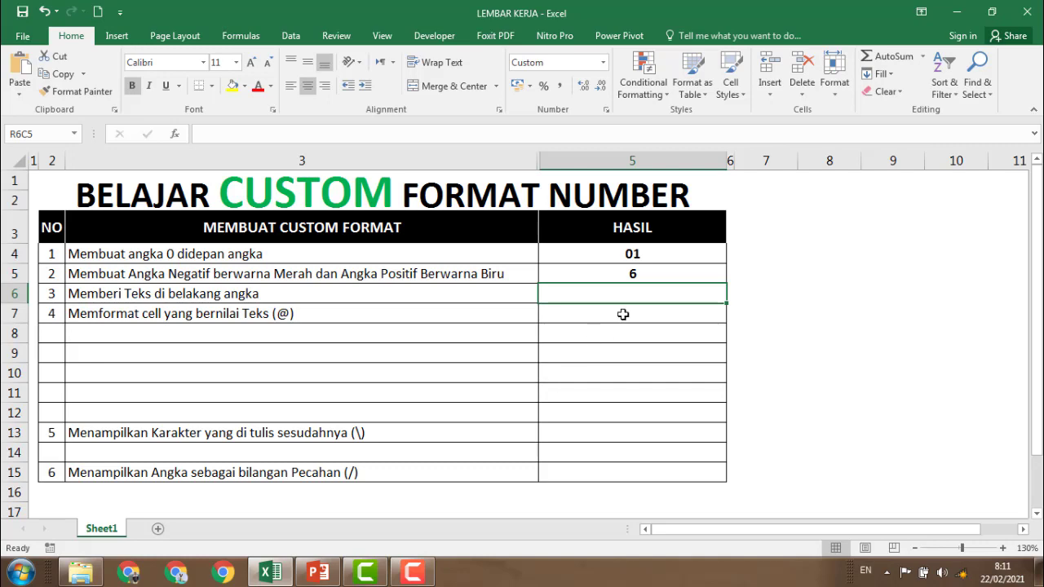
{"action": "left_click", "coordinate": [635, 274]}
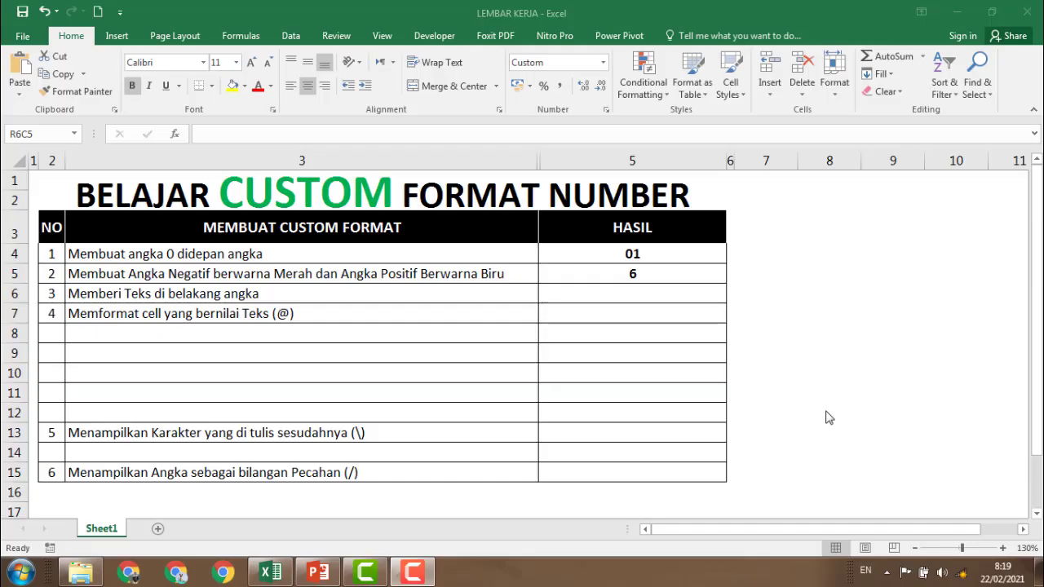
Apply the custom number format # "Buah" to the HASIL cell in row 6 and enter 5 in it
{"action": "left_click", "coordinate": [595, 291]}
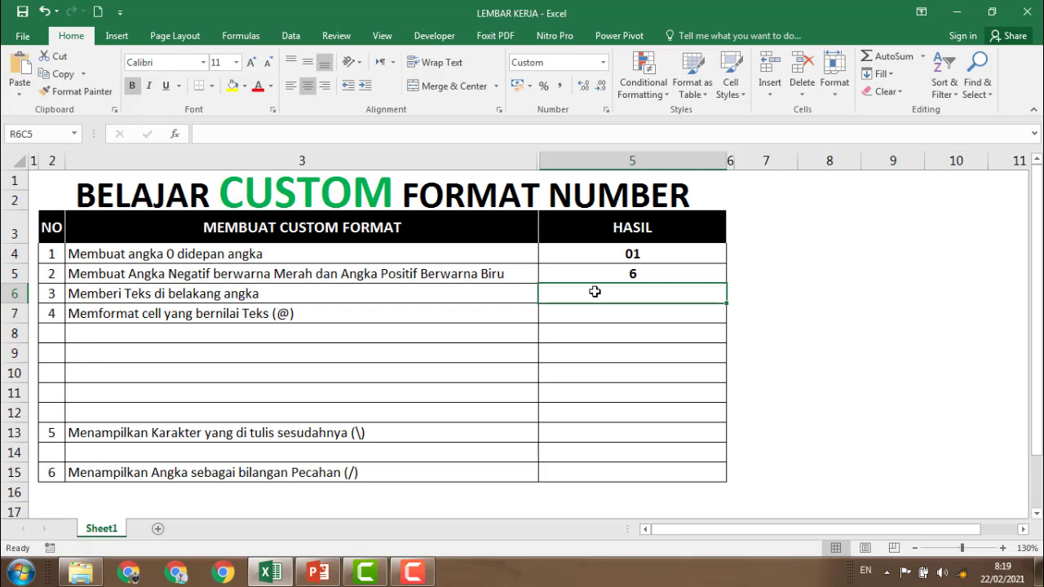
{"action": "left_click", "coordinate": [605, 109]}
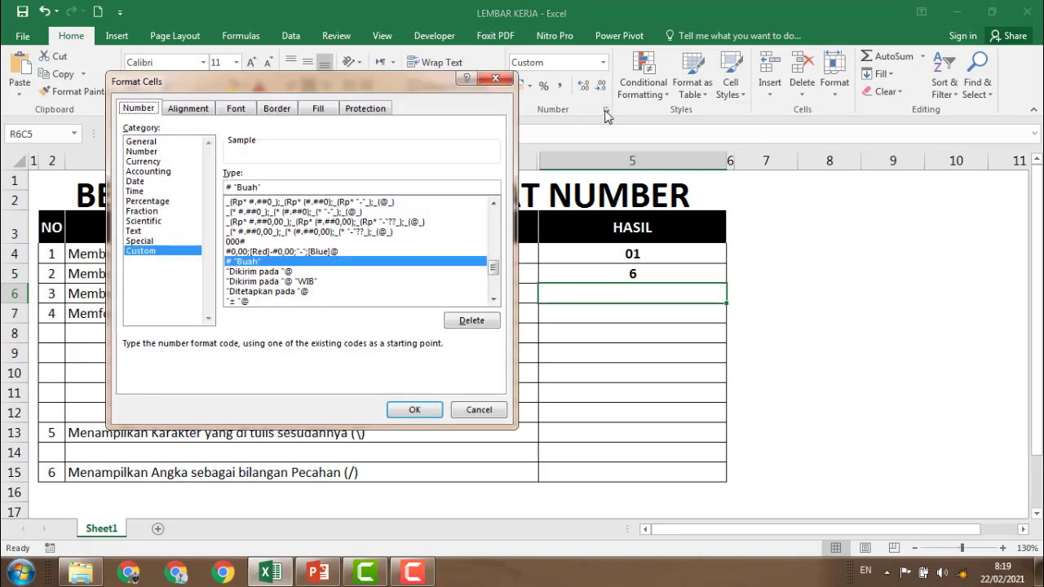
{"action": "left_click", "coordinate": [261, 188]}
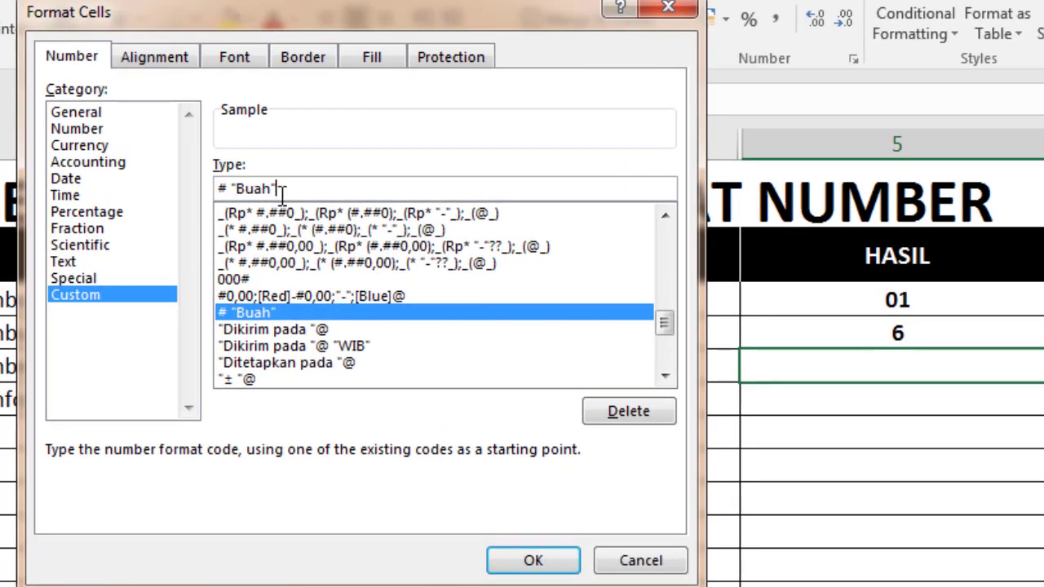
{"action": "left_click", "coordinate": [510, 561]}
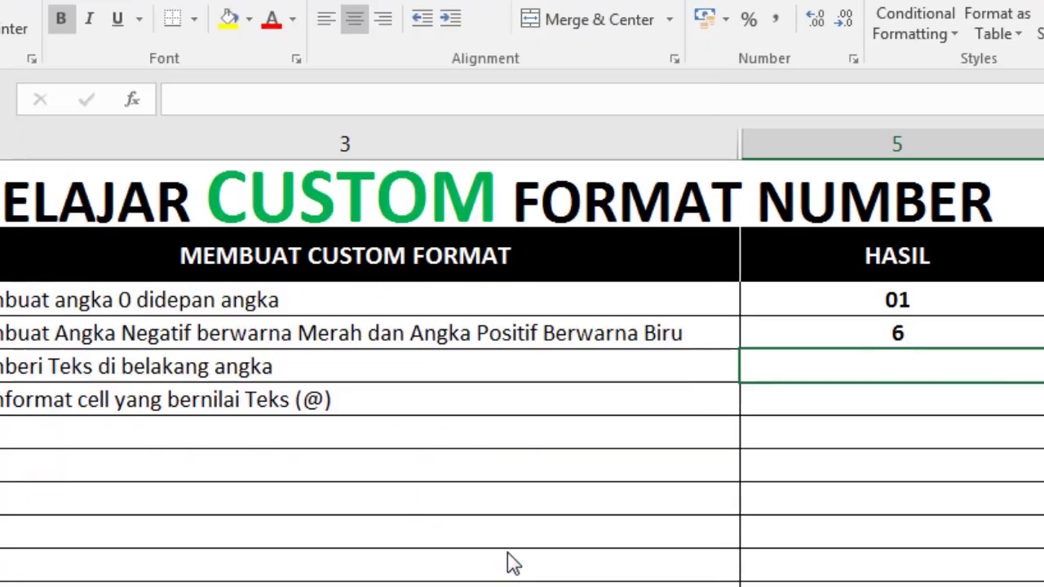
{"action": "type", "text": "5"}
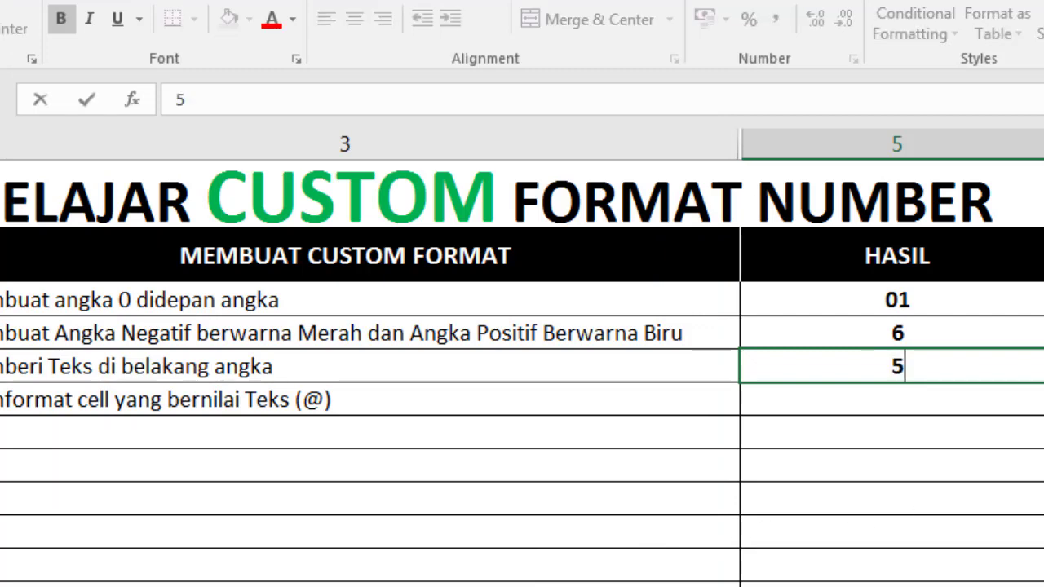
{"action": "key", "text": "Return"}
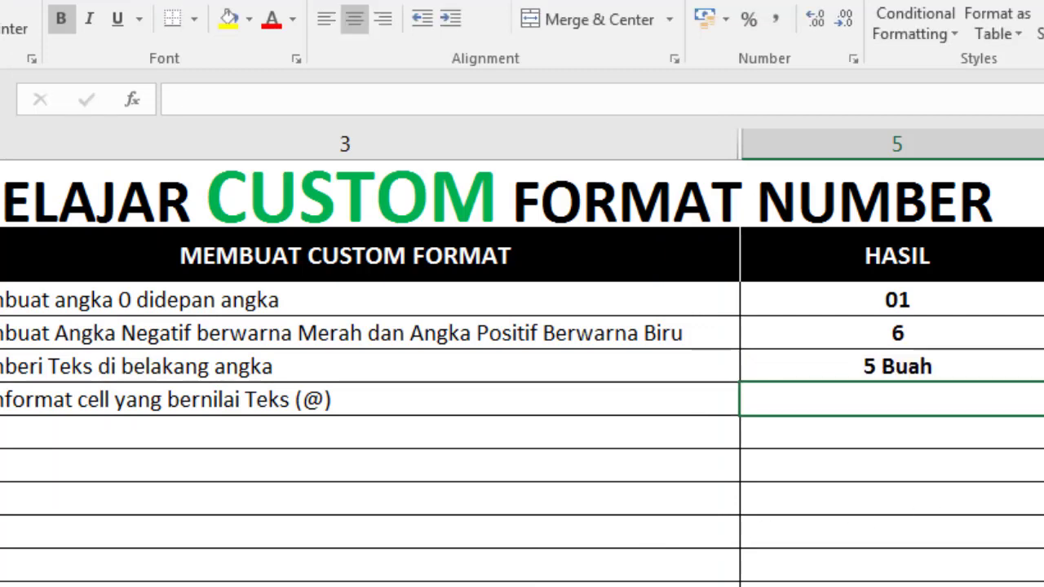
Change the value of the HASIL cell in row 6 to 100
{"action": "left_click", "coordinate": [896, 369]}
{"action": "type", "text": "100"}
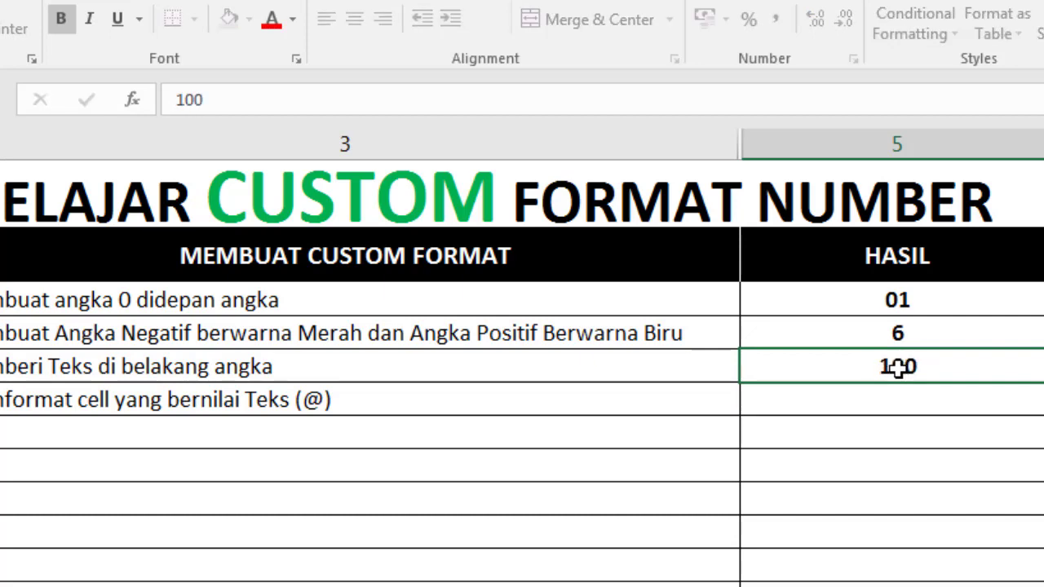
{"action": "key", "text": "Return"}
Copy the HASIL cell in row 6 and paste it into rows 6 to 12 of column 8
{"action": "left_click", "coordinate": [896, 368]}
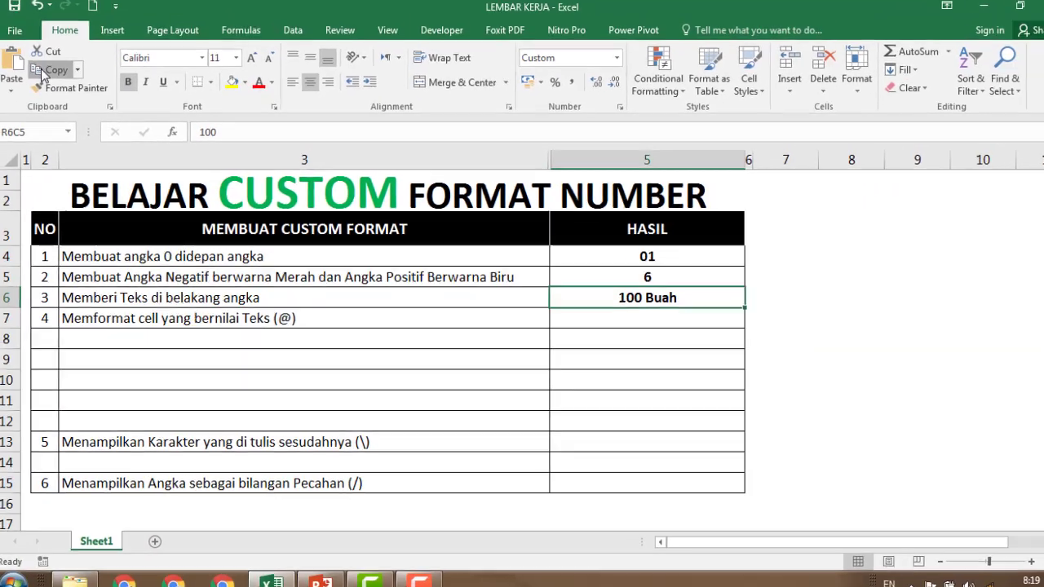
{"action": "left_click", "coordinate": [44, 73]}
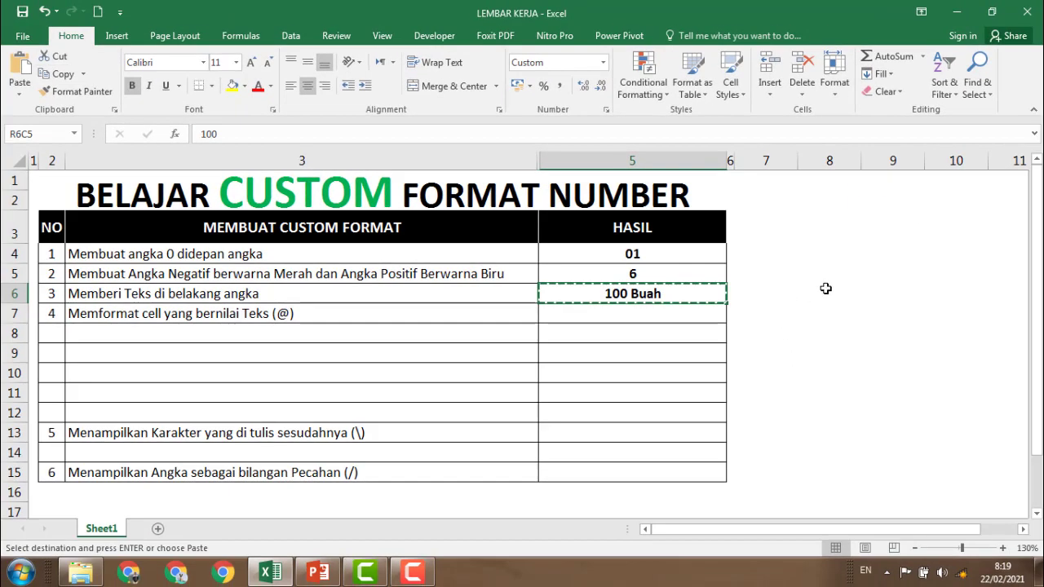
{"action": "left_click_drag", "start_coordinate": [820, 290], "coordinate": [828, 416]}
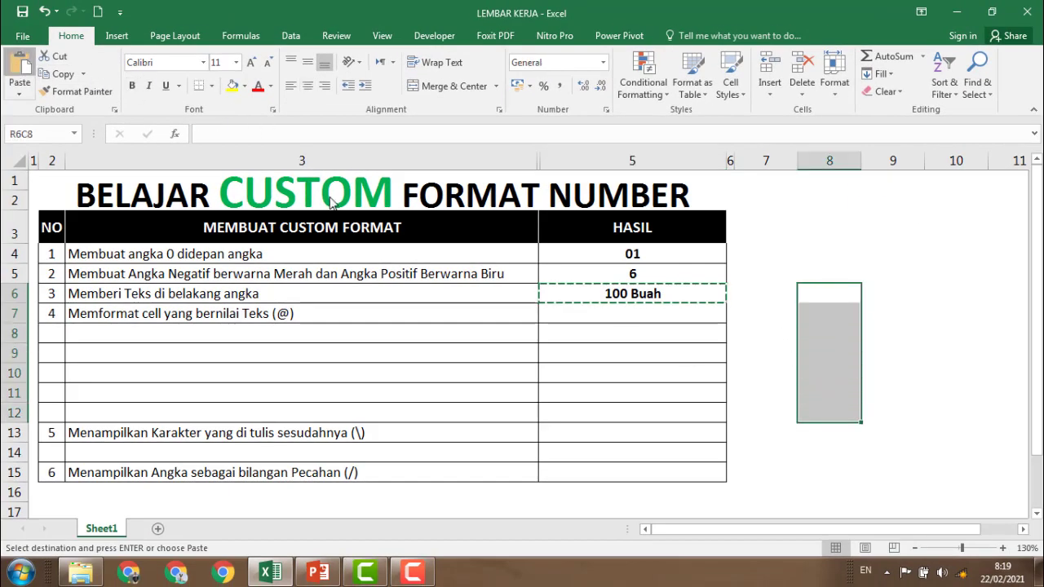
{"action": "left_click", "coordinate": [19, 69]}
{"action": "left_click", "coordinate": [954, 371]}
Enter 30, 40, 65 and 30 in rows 6 to 9 of column 8
{"action": "left_click", "coordinate": [816, 293]}
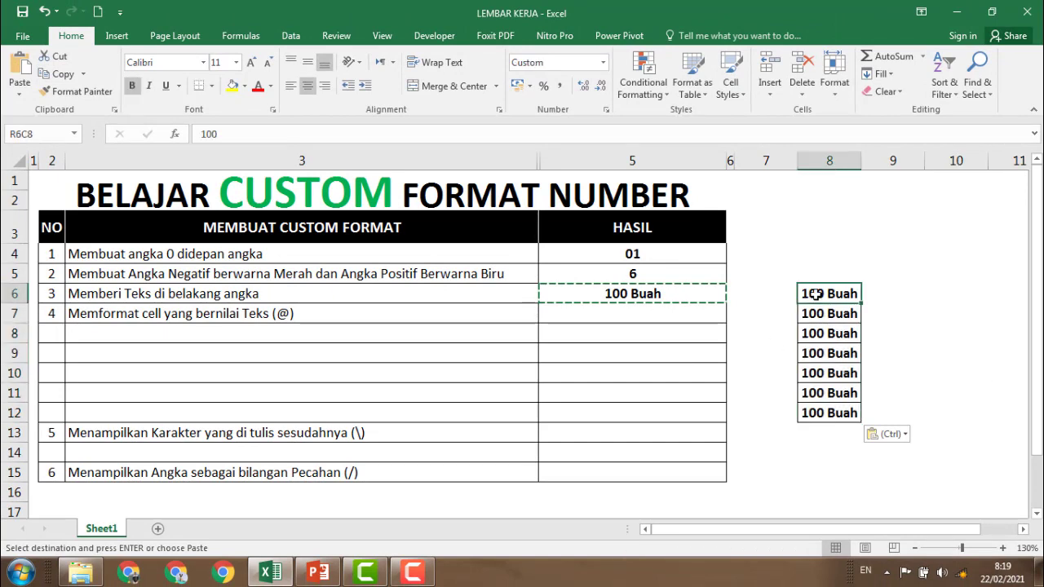
{"action": "type", "text": "30"}
{"action": "key", "text": "Return"}
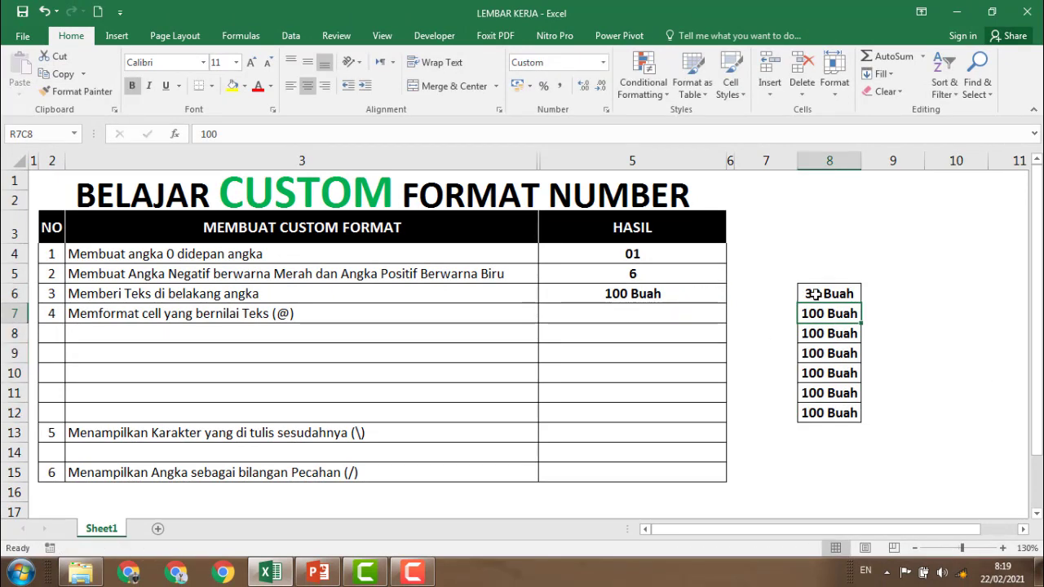
{"action": "type", "text": "40"}
{"action": "key", "text": "Return"}
{"action": "type", "text": "65"}
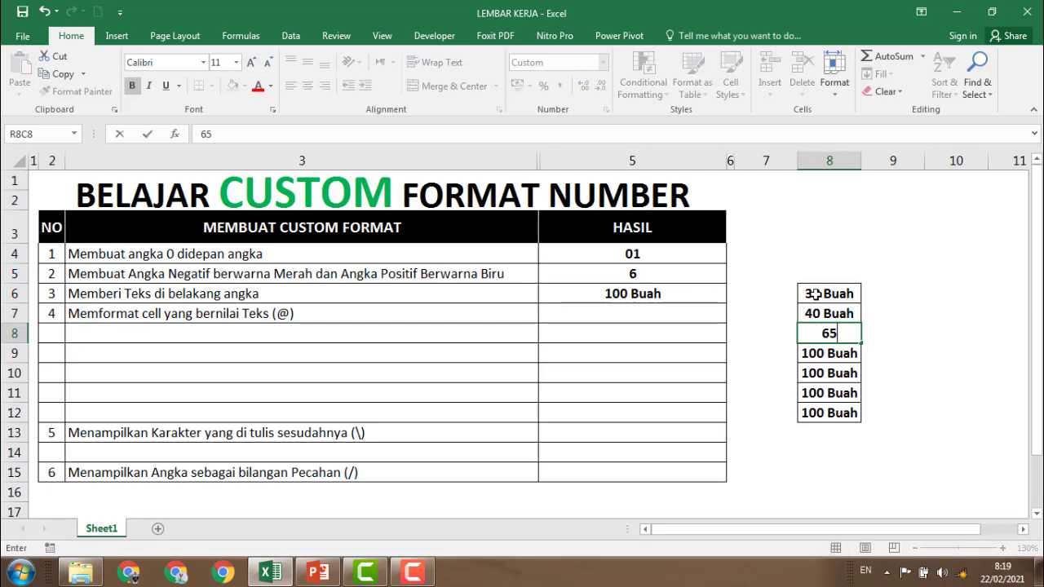
{"action": "key", "text": "Return"}
{"action": "type", "text": "30"}
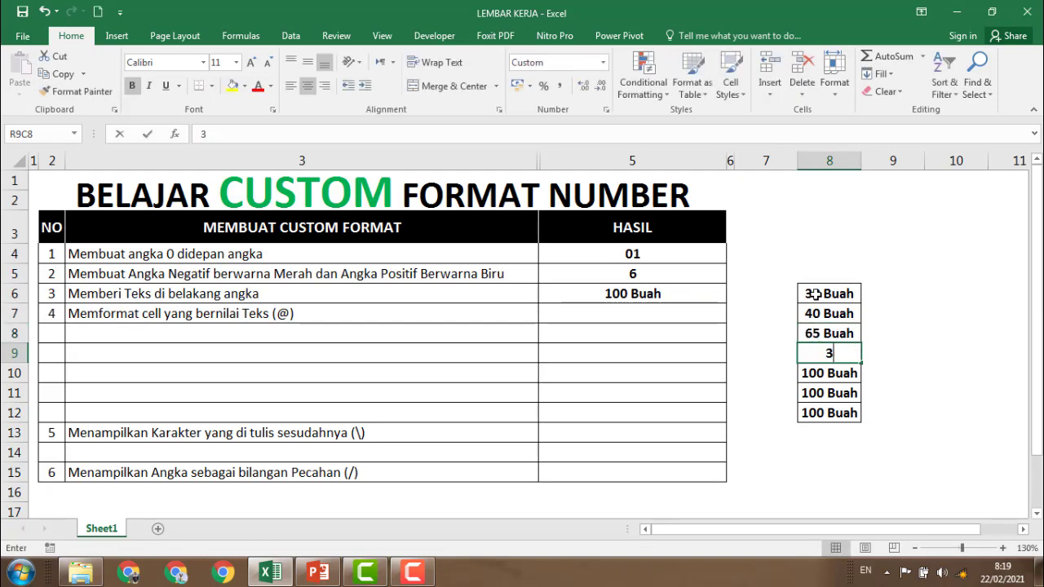
{"action": "key", "text": "Return"}
{"action": "left_click", "coordinate": [820, 355]}
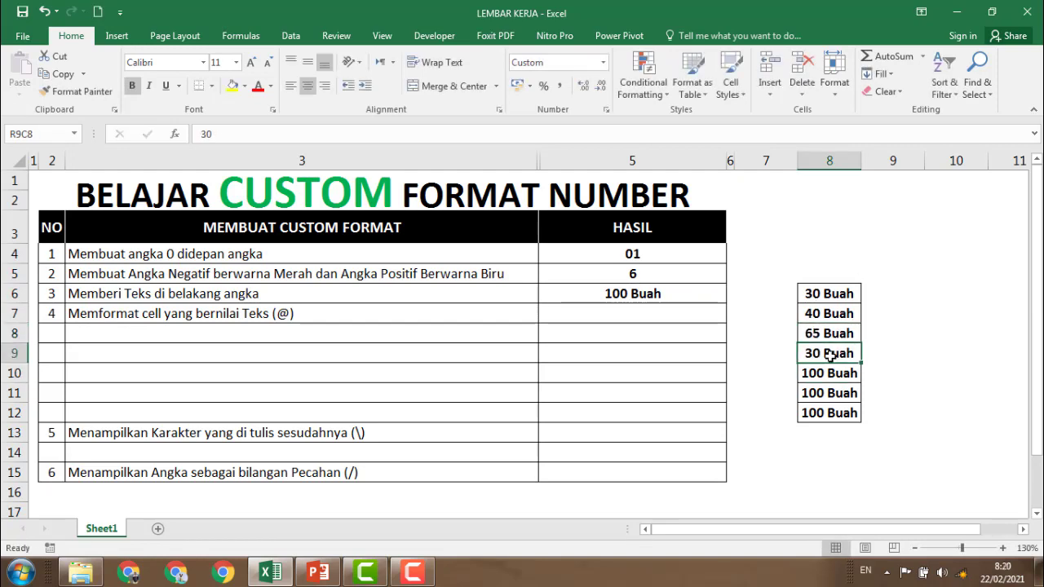
Fill the 30 from row 9 down to row 12 of column 8 and total rows 6 to 12 with AutoSum in row 13
{"action": "left_click_drag", "start_coordinate": [860, 364], "coordinate": [852, 414]}
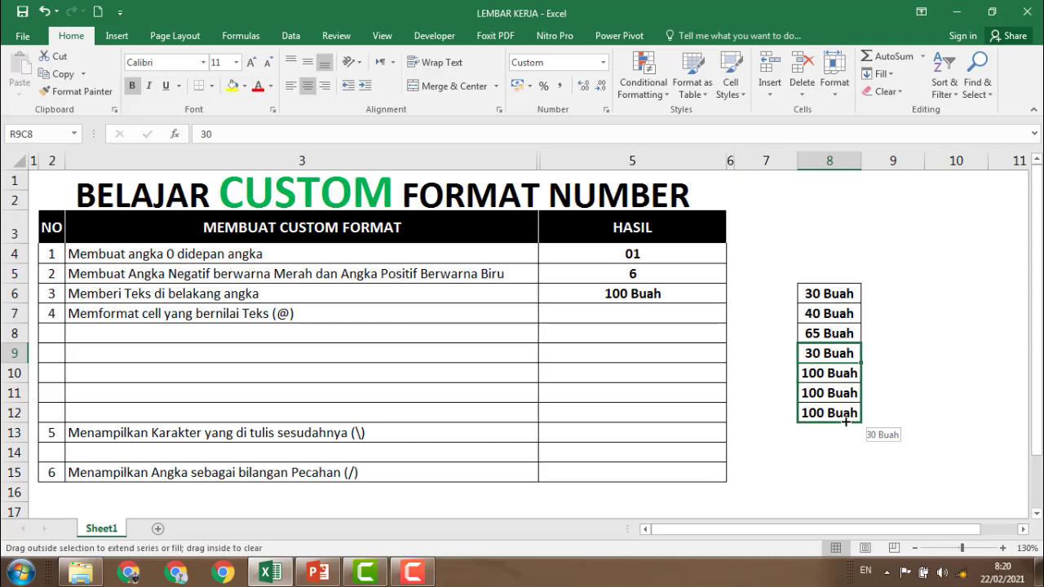
{"action": "left_click", "coordinate": [805, 433]}
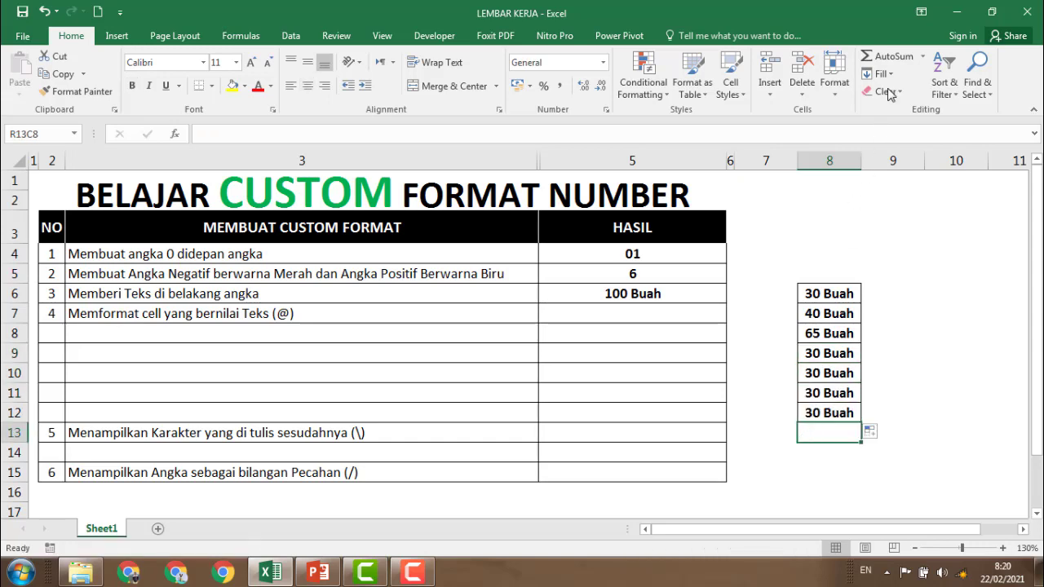
{"action": "left_click", "coordinate": [888, 56]}
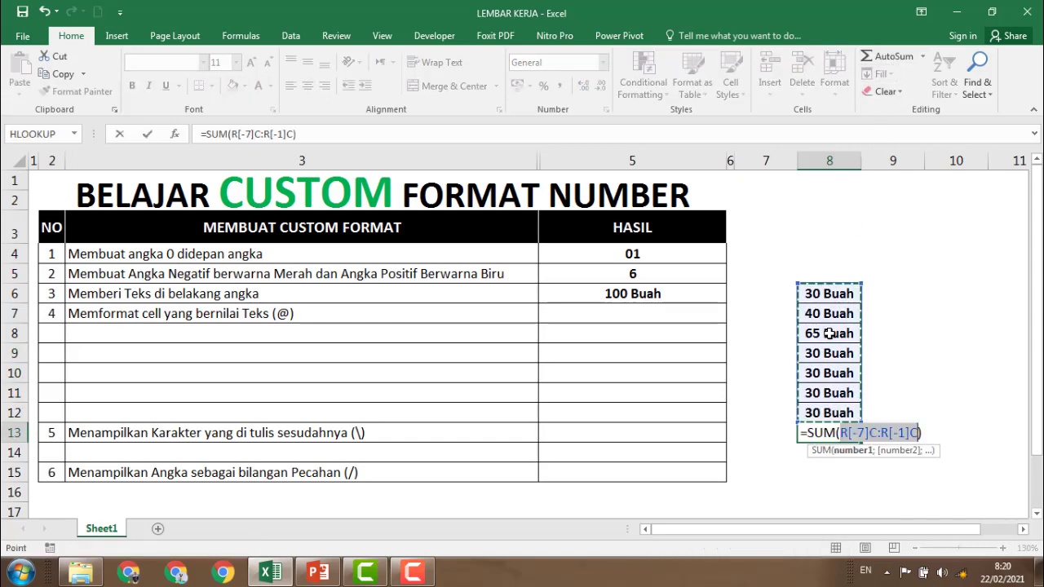
{"action": "key", "text": "Return"}
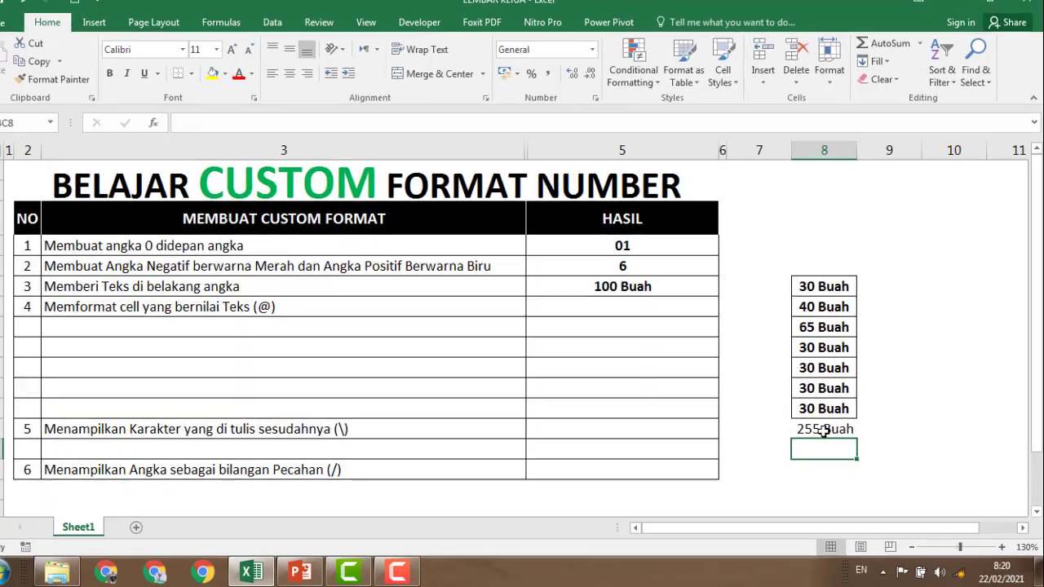
{"action": "left_click", "coordinate": [824, 429]}
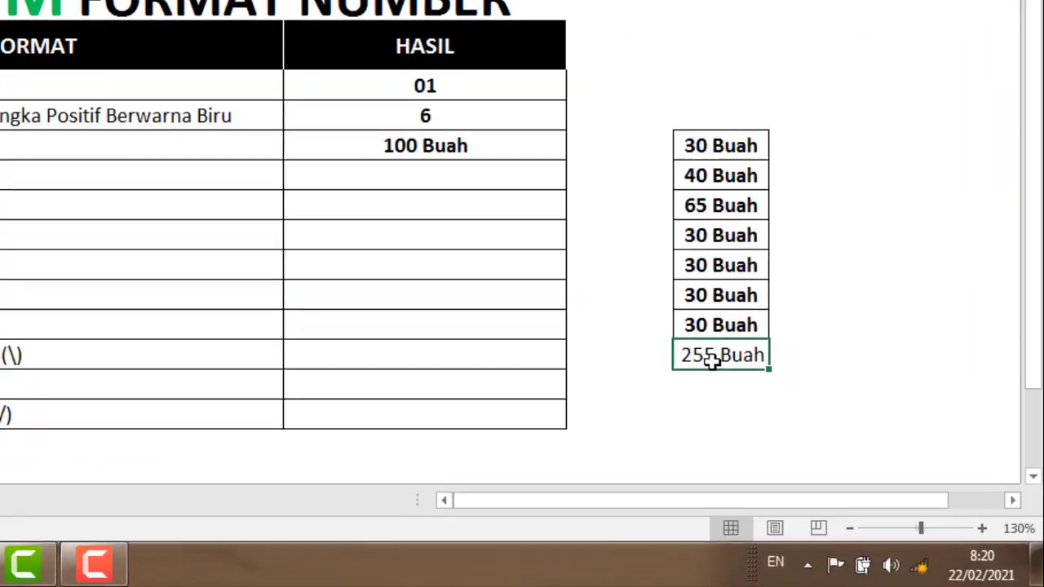
{"action": "left_click", "coordinate": [824, 347]}
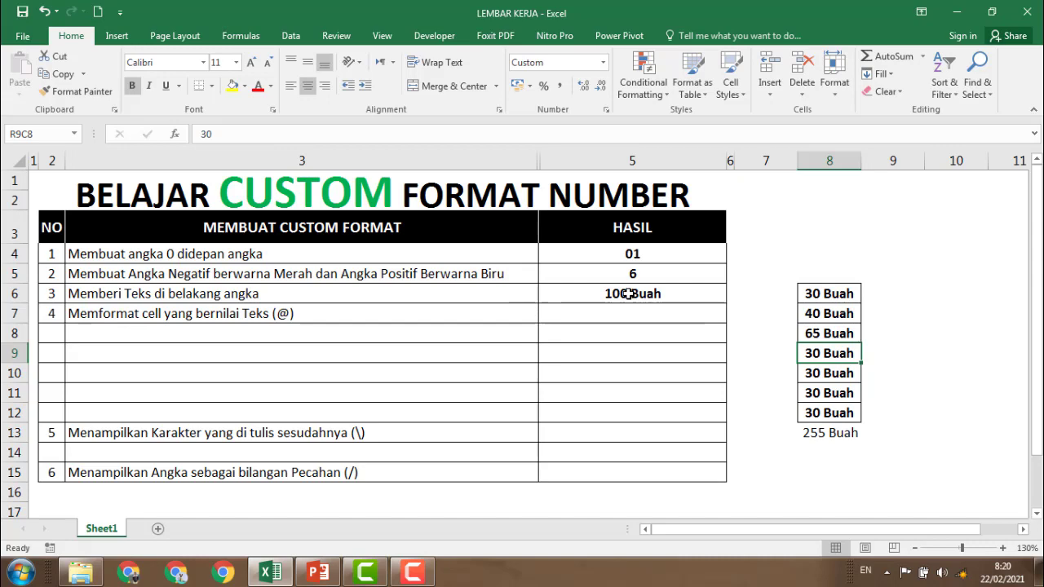
Change the custom number format of the HASIL cell in row 6 to # "Meter"
{"action": "left_click", "coordinate": [627, 293]}
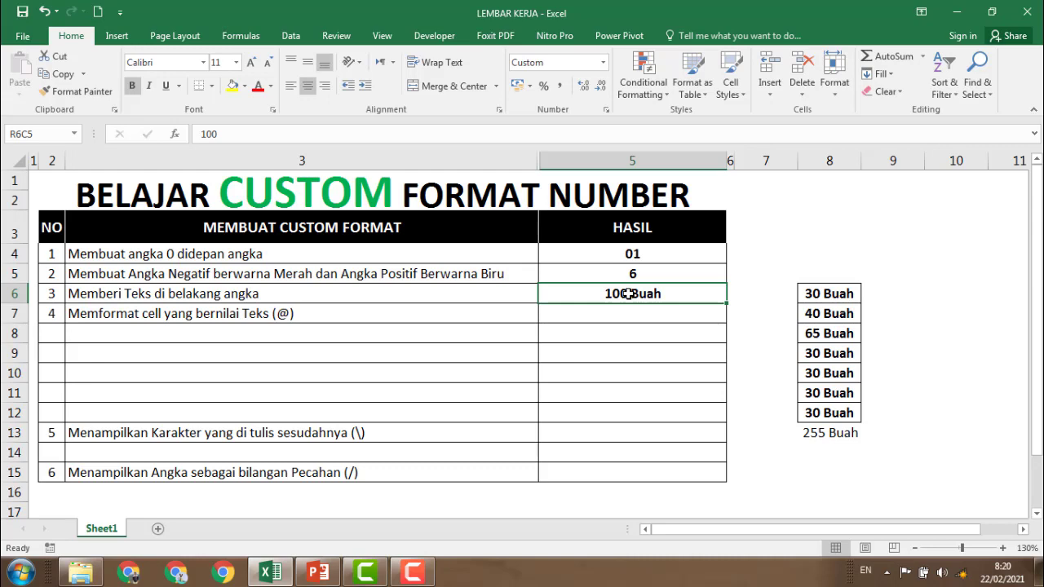
{"action": "key", "text": "ctrl+1"}
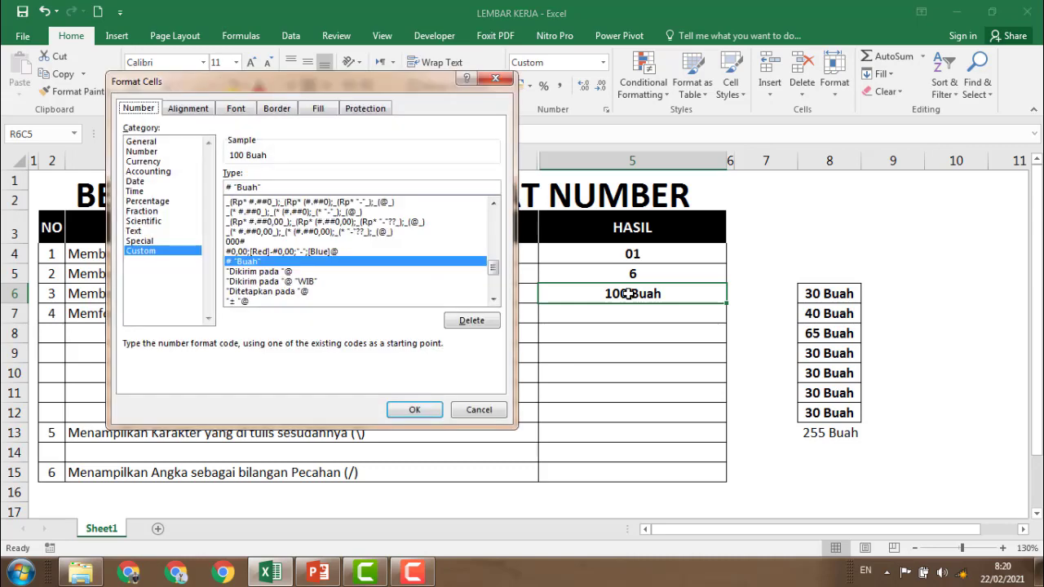
{"action": "left_click", "coordinate": [259, 186]}
{"action": "key", "text": "BackSpace"}
{"action": "key", "text": "BackSpace"}
{"action": "key", "text": "BackSpace"}
{"action": "key", "text": "BackSpace"}
{"action": "key", "text": "BackSpace"}
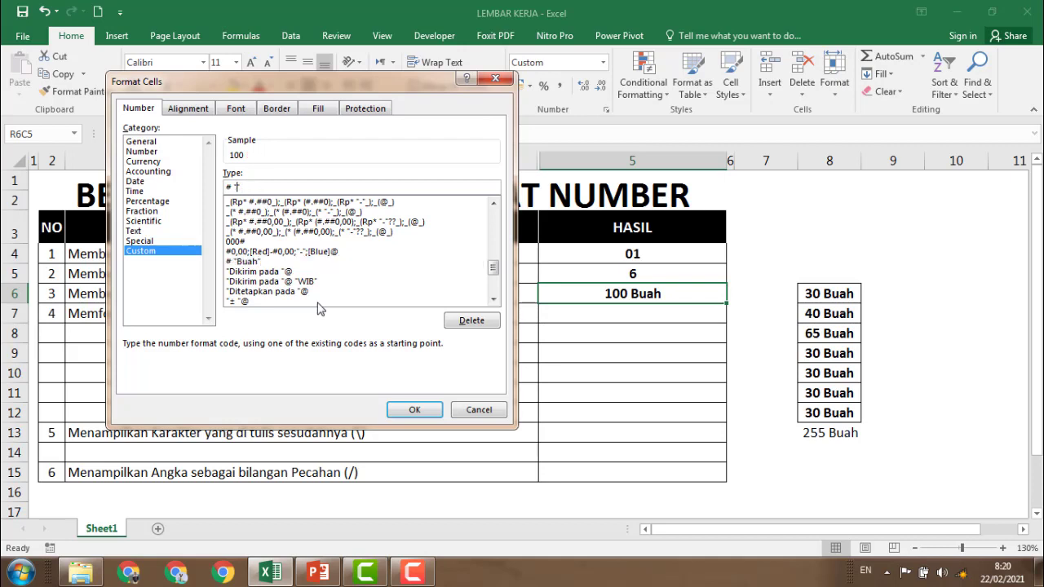
{"action": "type", "text": "Meter"}
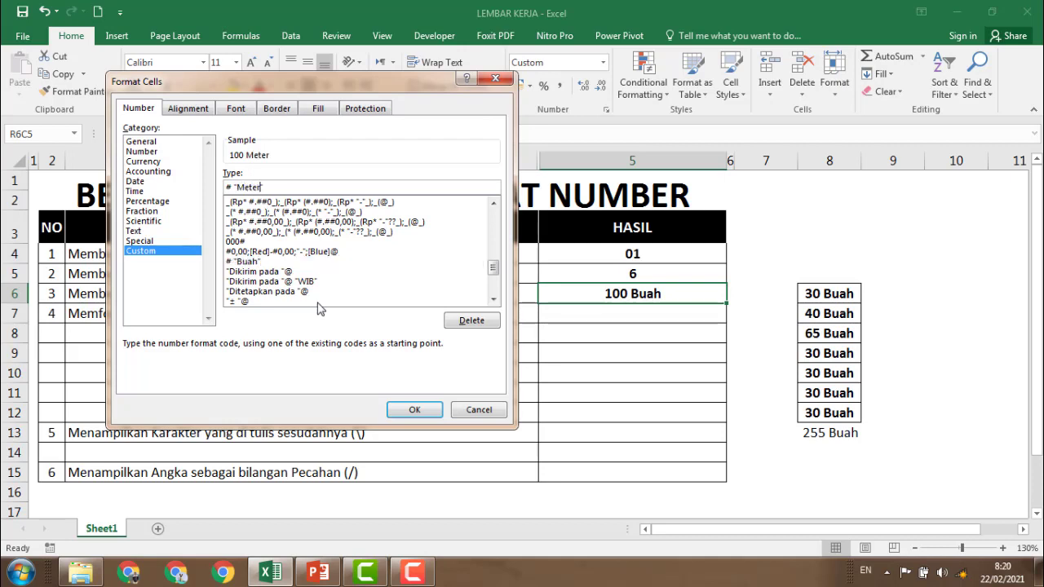
{"action": "type", "text": "\""}
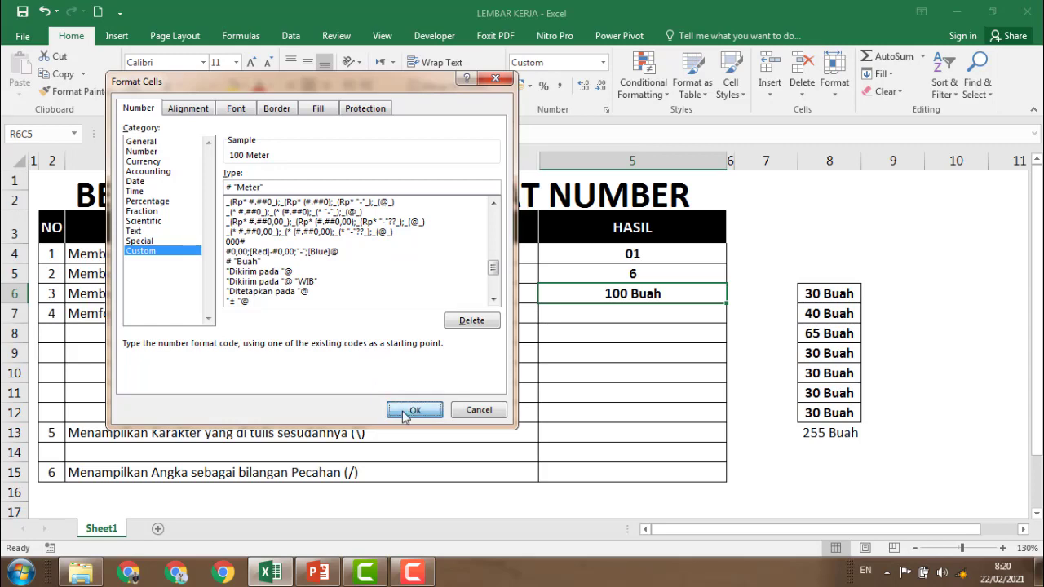
{"action": "left_click", "coordinate": [414, 409]}
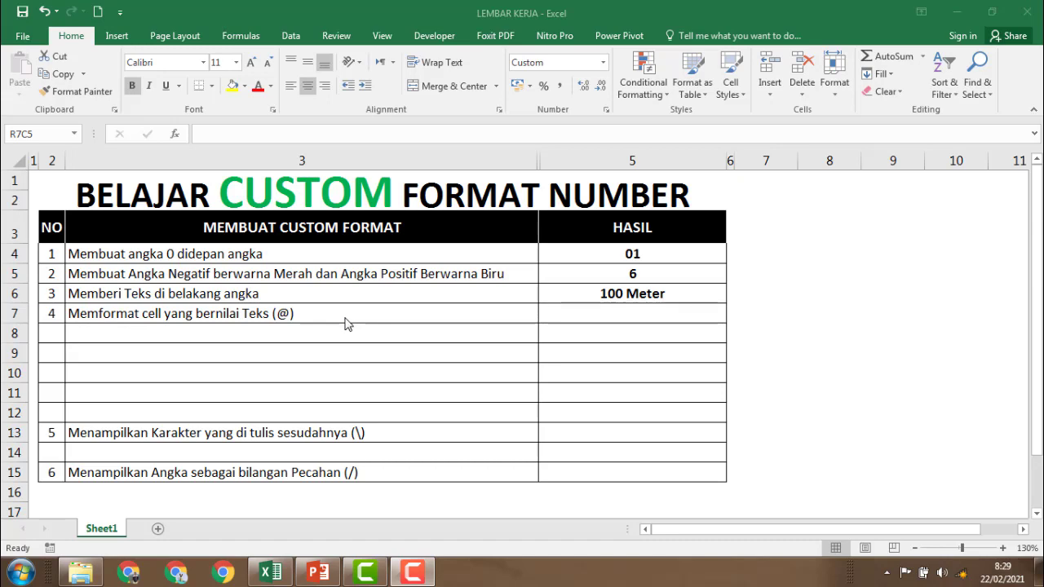
Enter 12:45 in the HASIL cell in row 7
{"action": "left_click", "coordinate": [600, 317]}
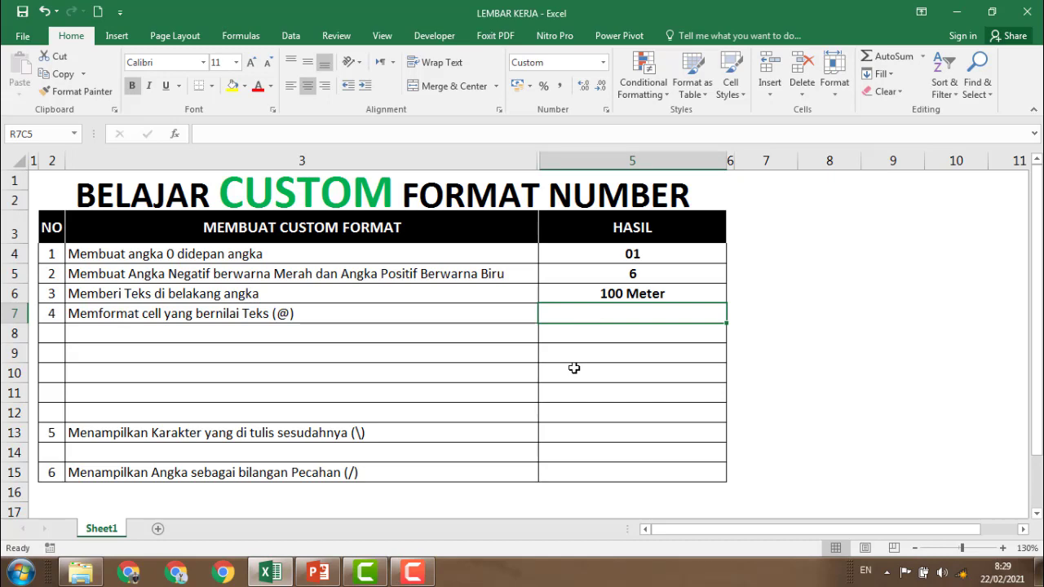
{"action": "type", "text": "12:"}
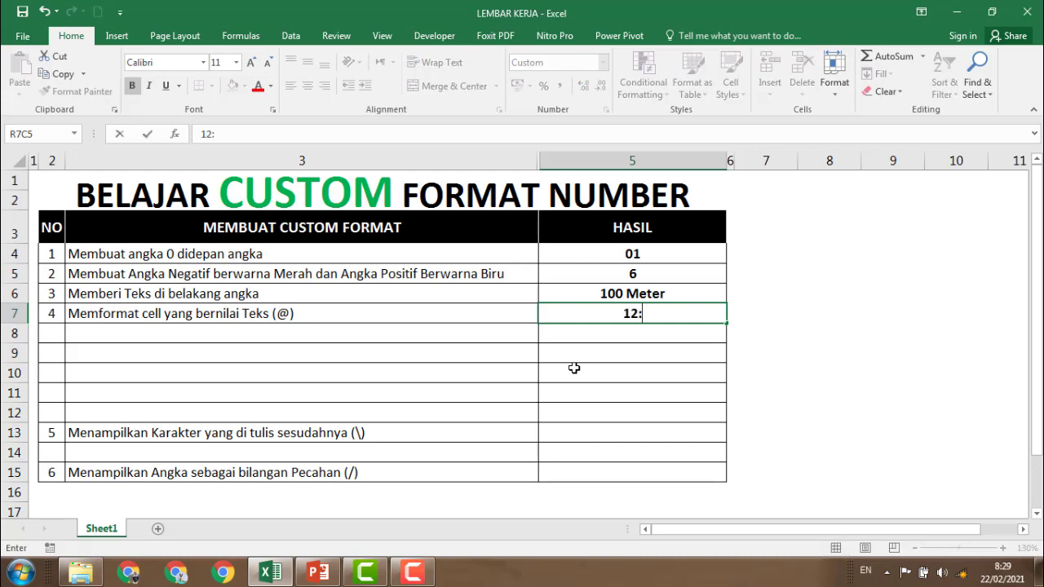
{"action": "type", "text": "45"}
{"action": "key", "text": "Return"}
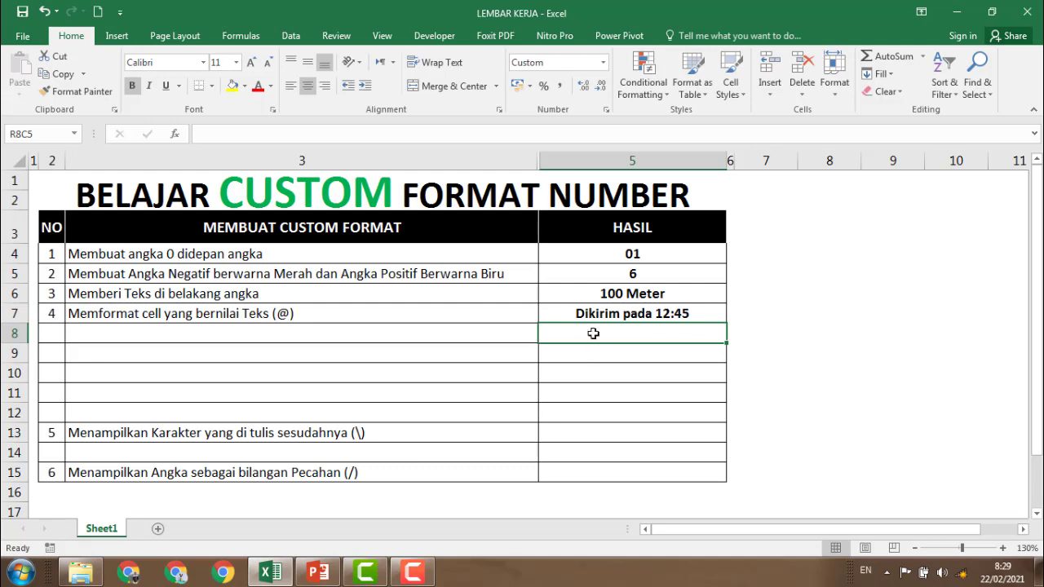
{"action": "left_click", "coordinate": [629, 314]}
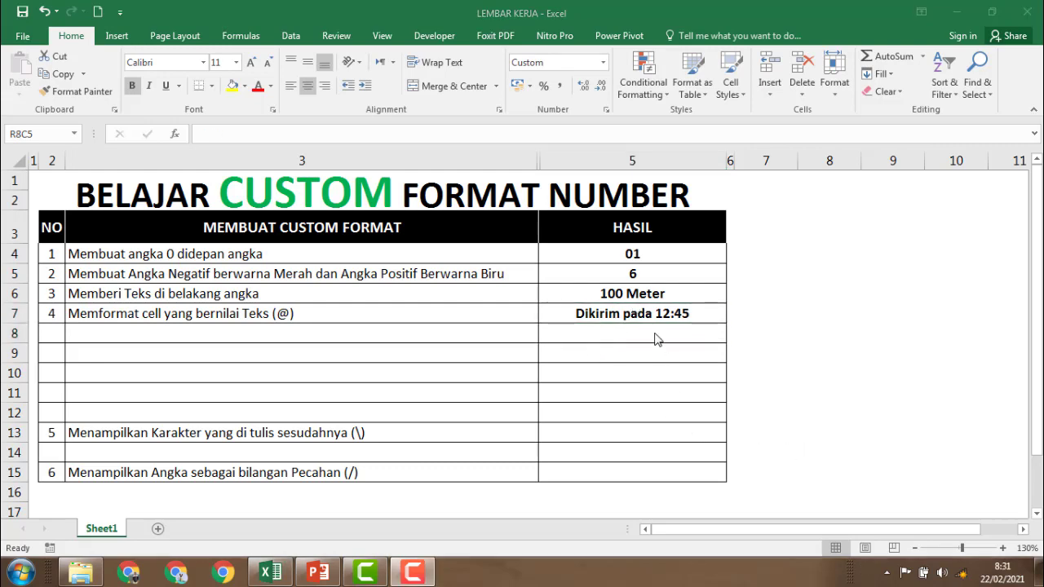
Enter 500000 in the HASIL cell in row 8 and review the cell's custom number format code
{"action": "left_click", "coordinate": [654, 333]}
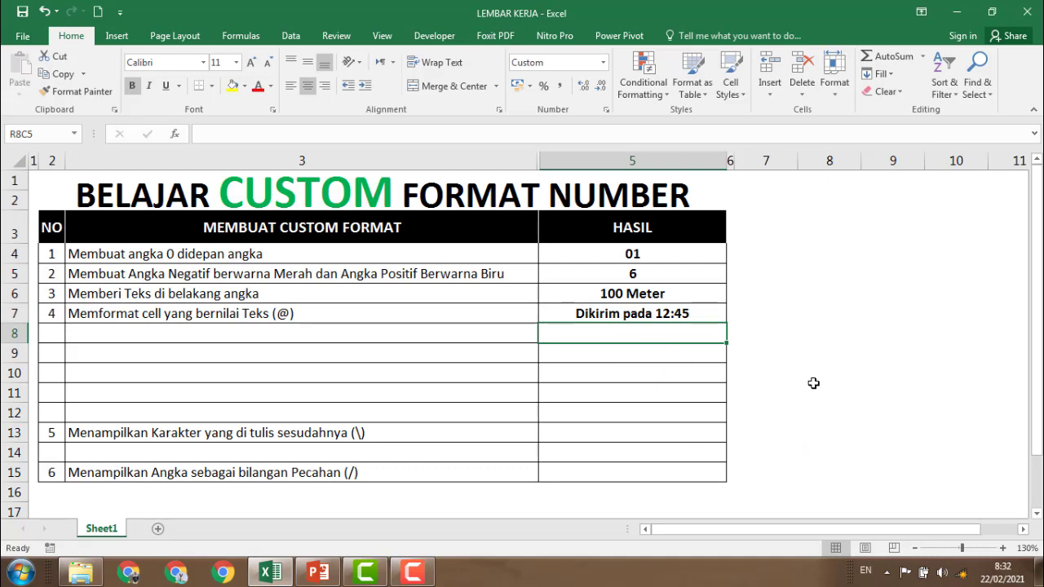
{"action": "type", "text": "5"}
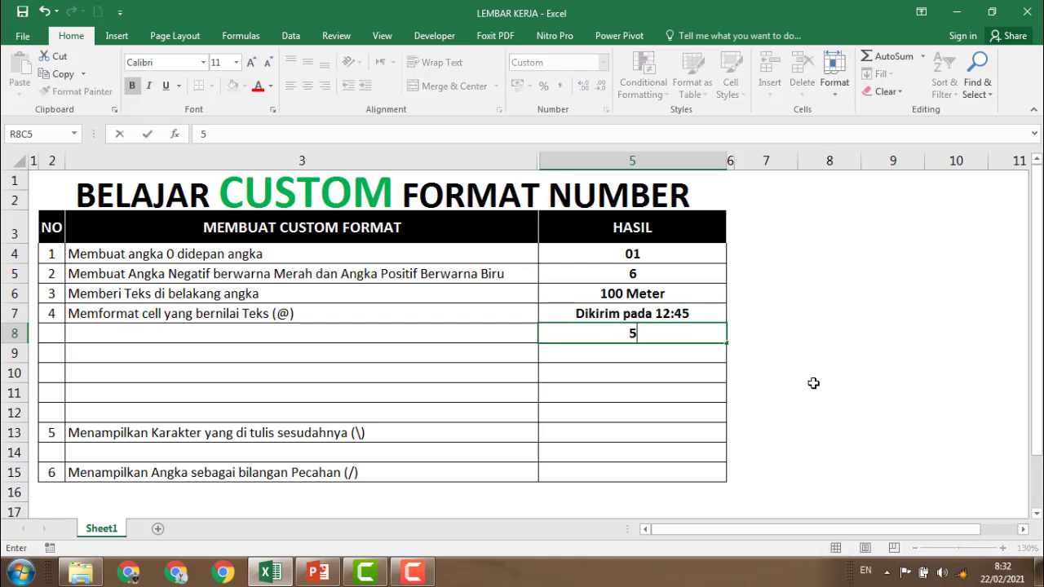
{"action": "type", "text": "00000"}
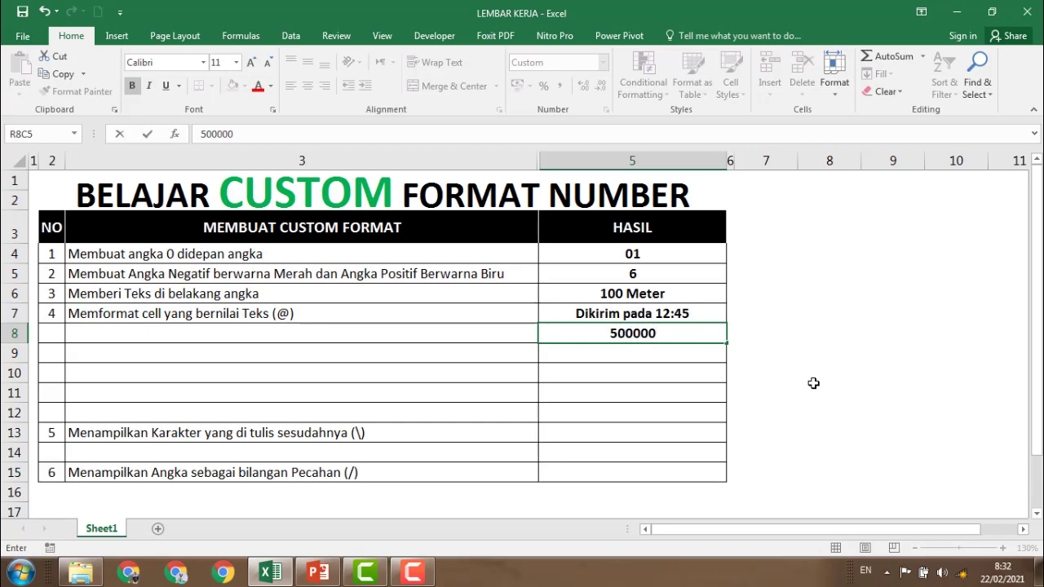
{"action": "key", "text": "Return"}
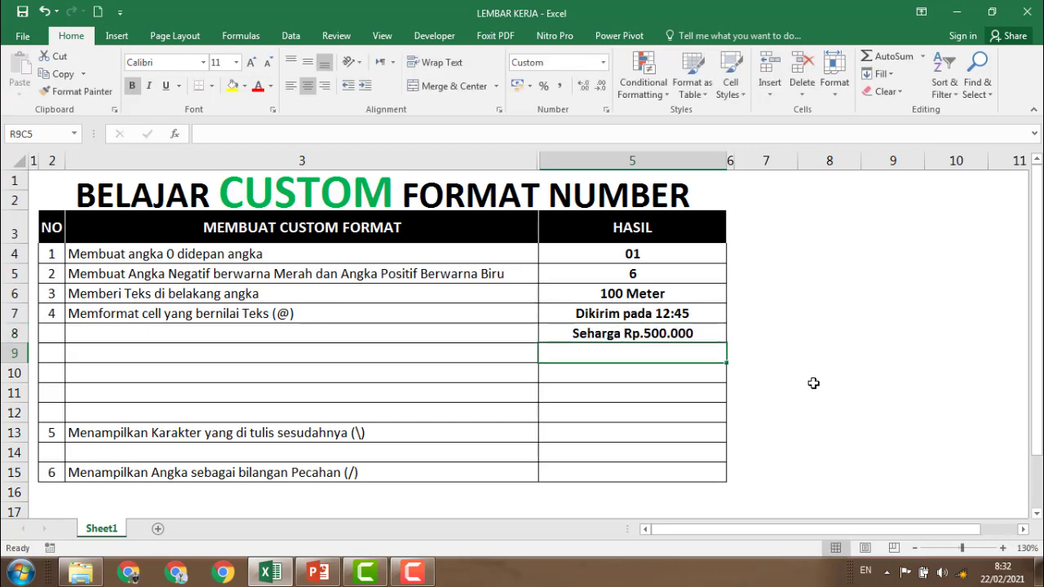
{"action": "left_click", "coordinate": [690, 330]}
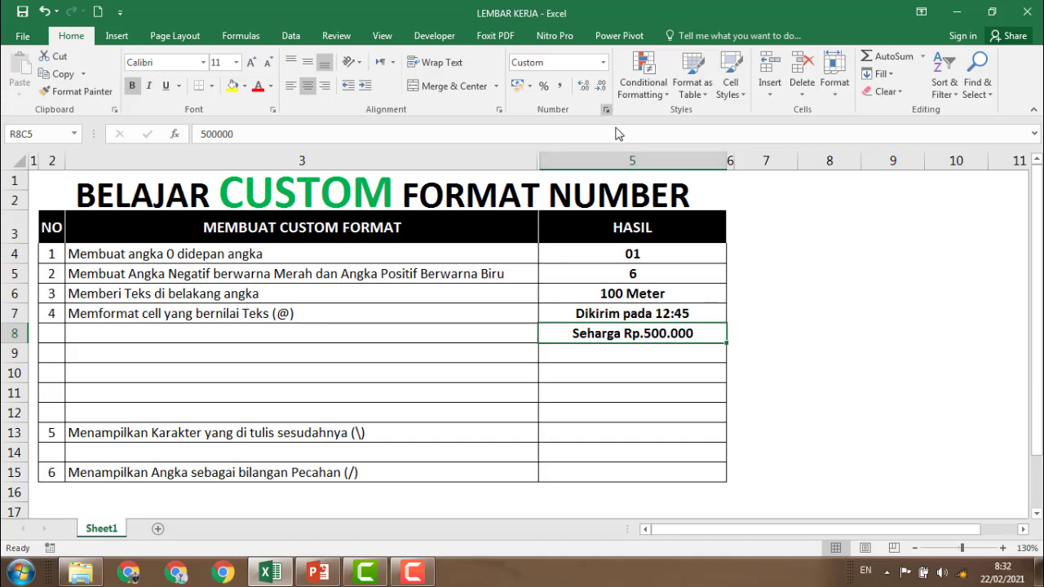
{"action": "key", "text": "ctrl+1"}
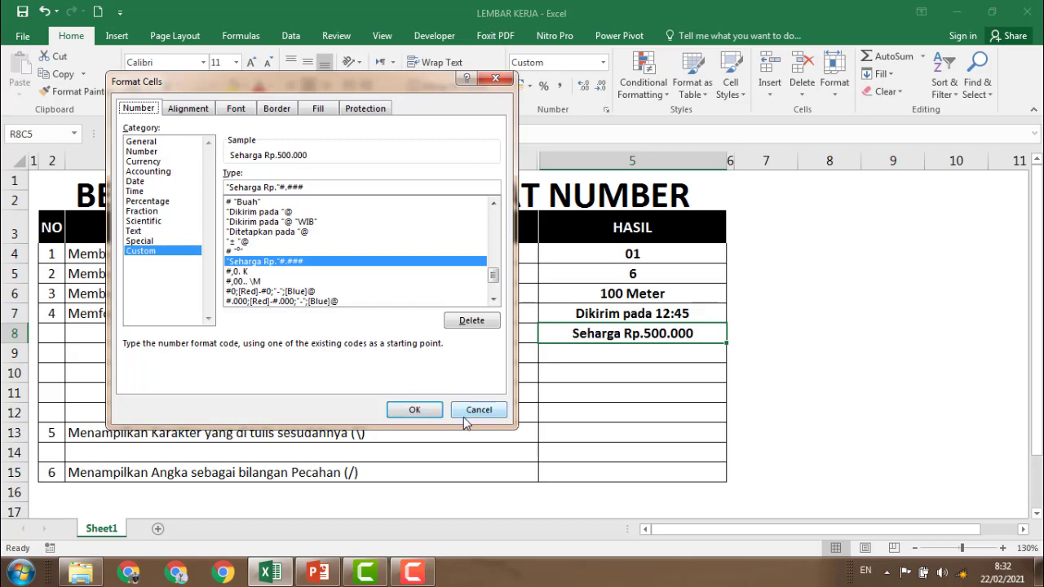
{"action": "left_click", "coordinate": [414, 410]}
Enter 10:30 in the HASIL cell in row 9 and review the cell's custom number format code
{"action": "left_click", "coordinate": [567, 353]}
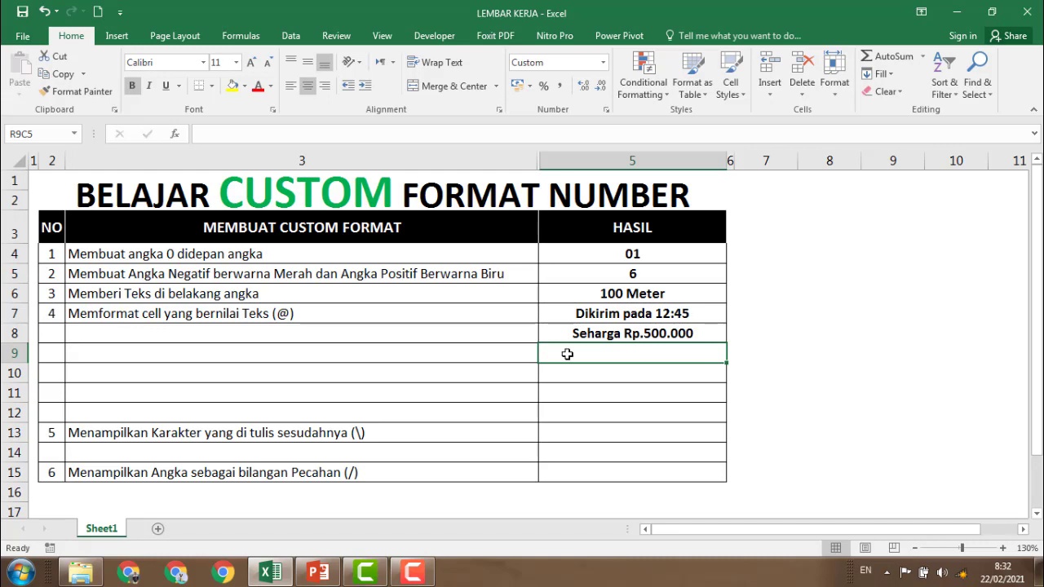
{"action": "type", "text": "10:"}
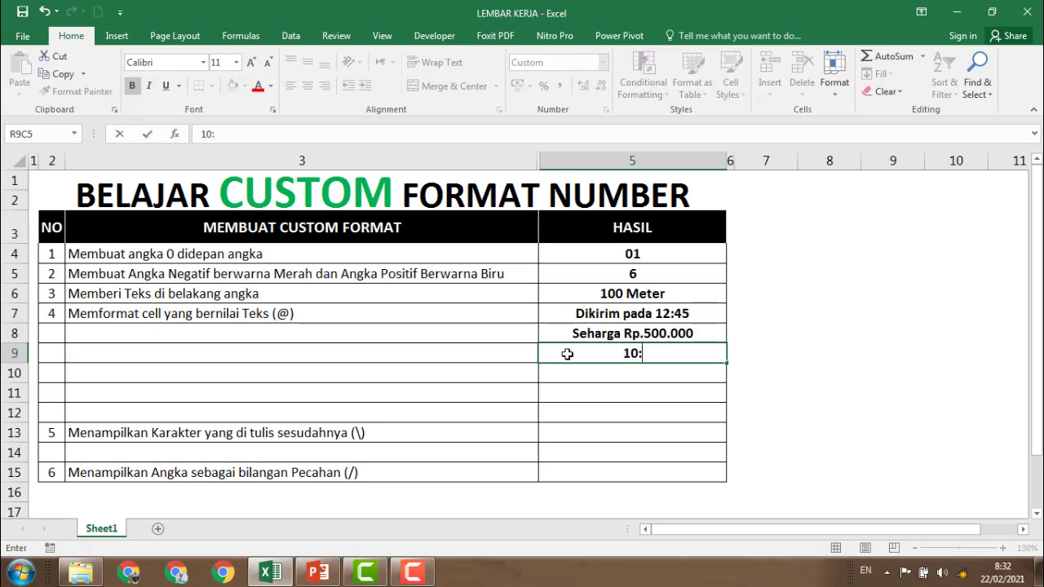
{"action": "type", "text": "30"}
{"action": "key", "text": "Return"}
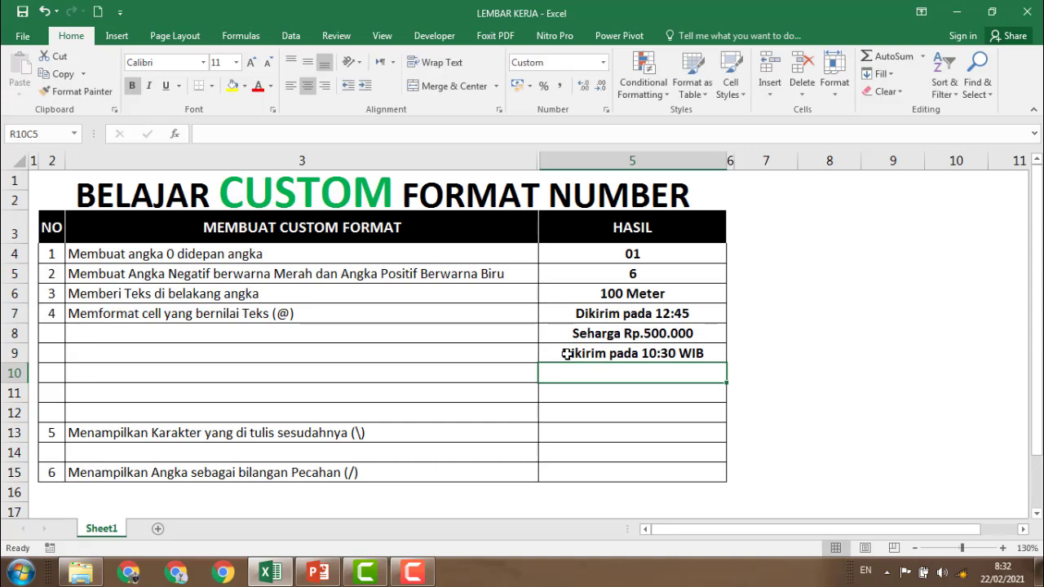
{"action": "left_click", "coordinate": [623, 353]}
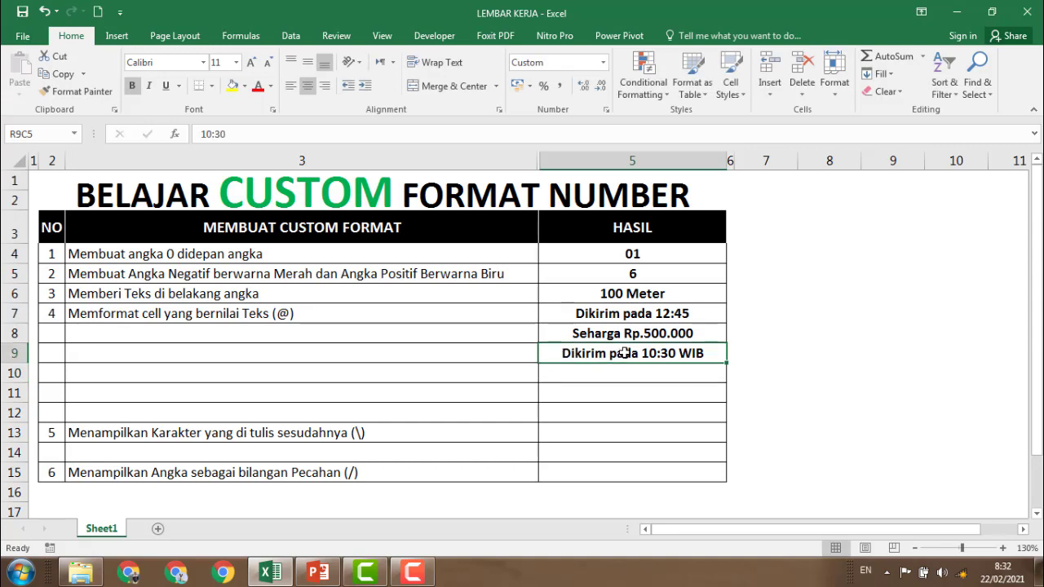
{"action": "left_click", "coordinate": [606, 109]}
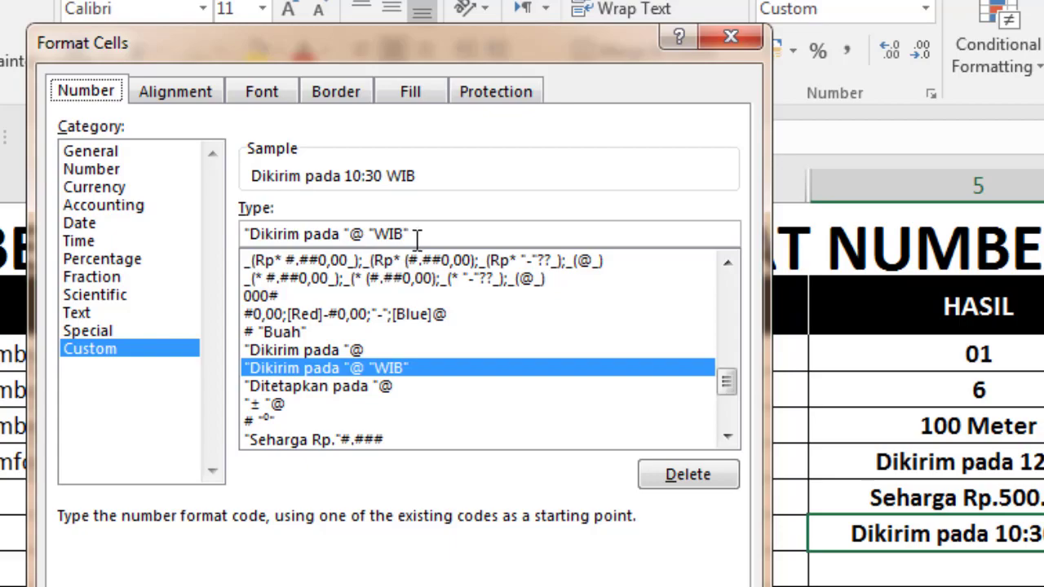
{"action": "key", "text": "Return"}
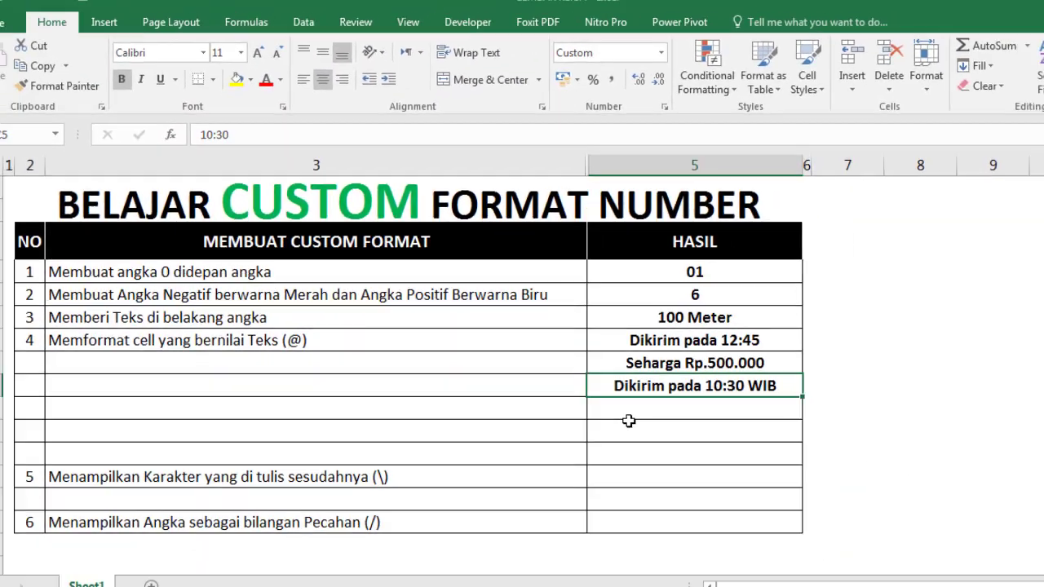
Enter 31/12/2020 in the HASIL cell in row 10 and review the cell's custom number format code
{"action": "left_click", "coordinate": [891, 582]}
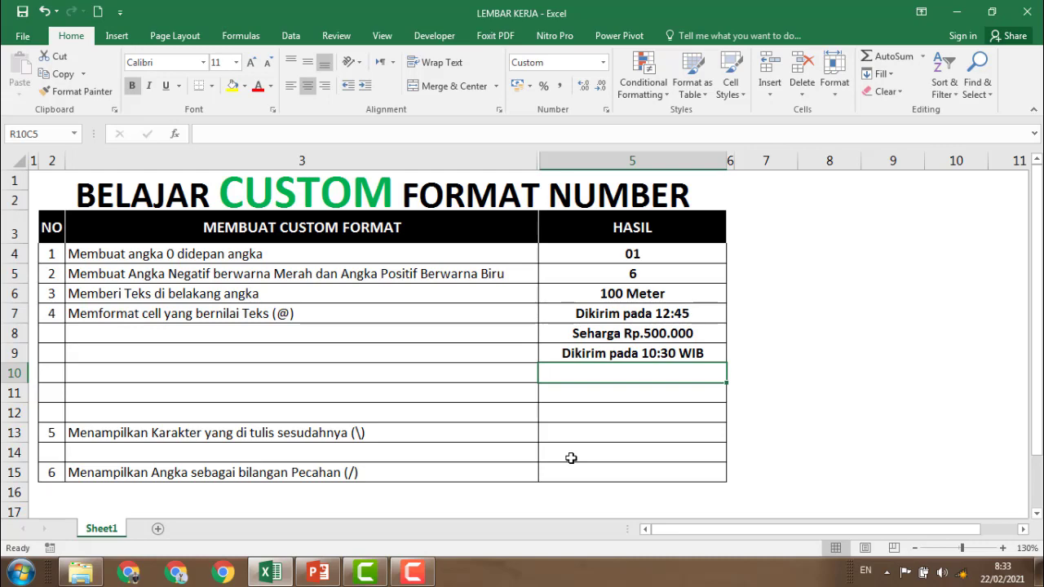
{"action": "type", "text": "31/1"}
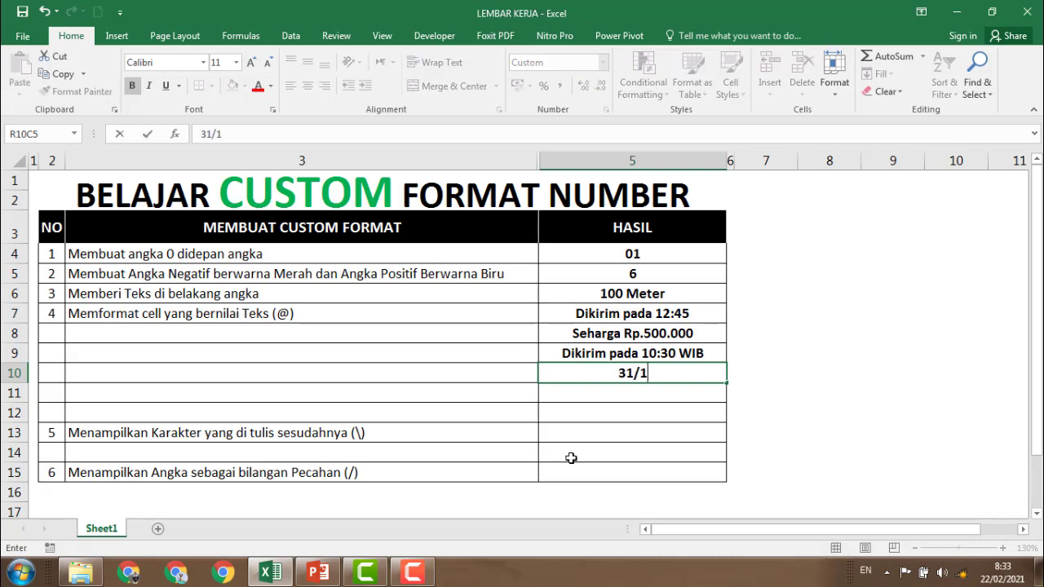
{"action": "type", "text": "2/2020"}
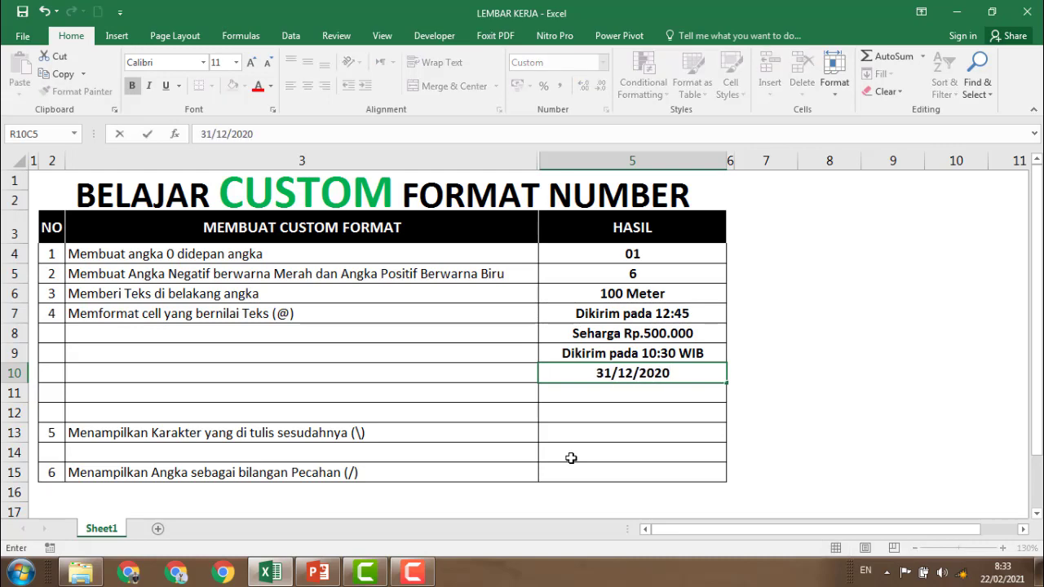
{"action": "key", "text": "Return"}
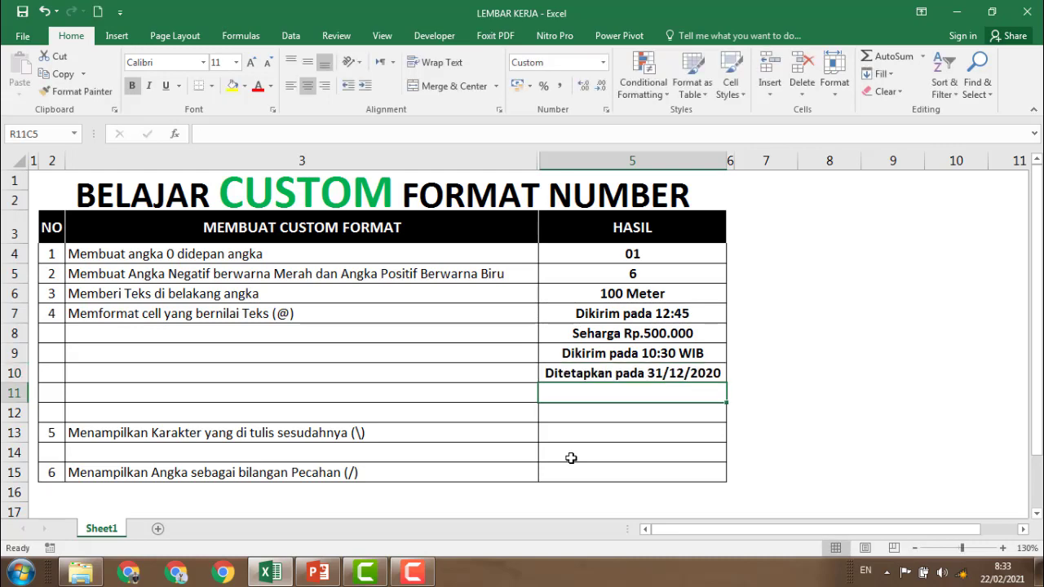
{"action": "left_click", "coordinate": [618, 376]}
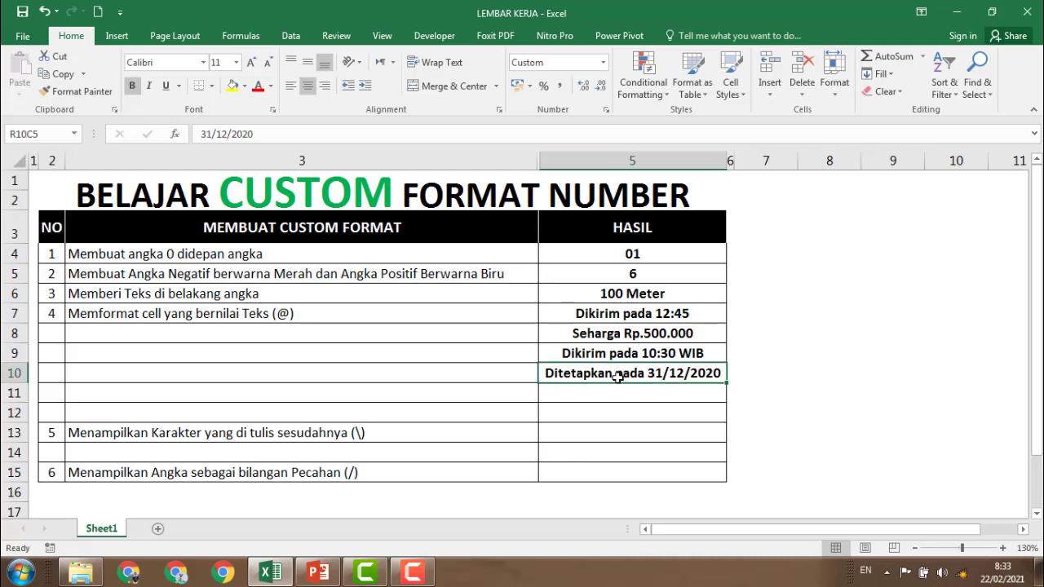
{"action": "key", "text": "ctrl+1"}
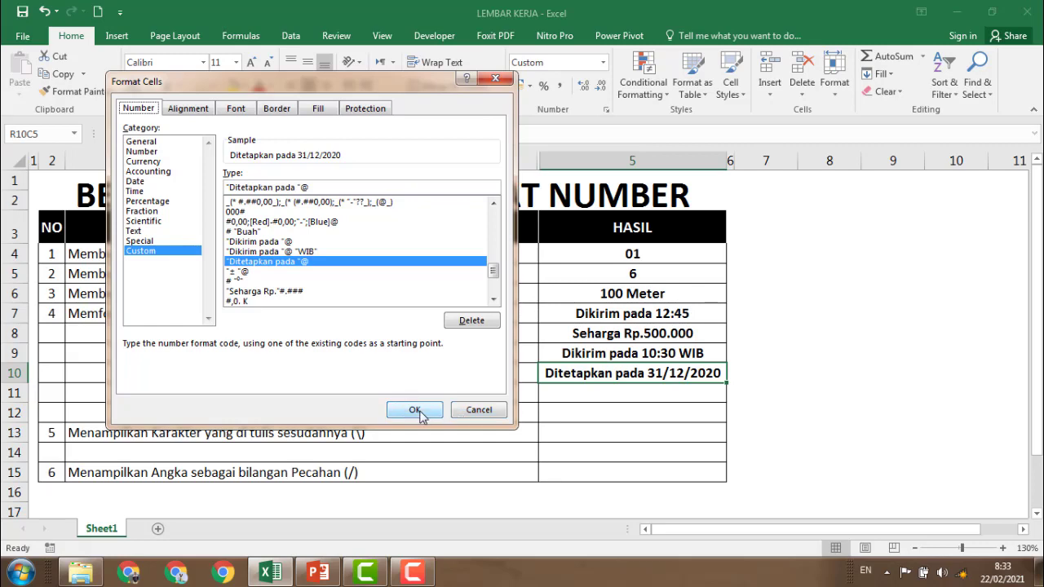
{"action": "left_click", "coordinate": [415, 410]}
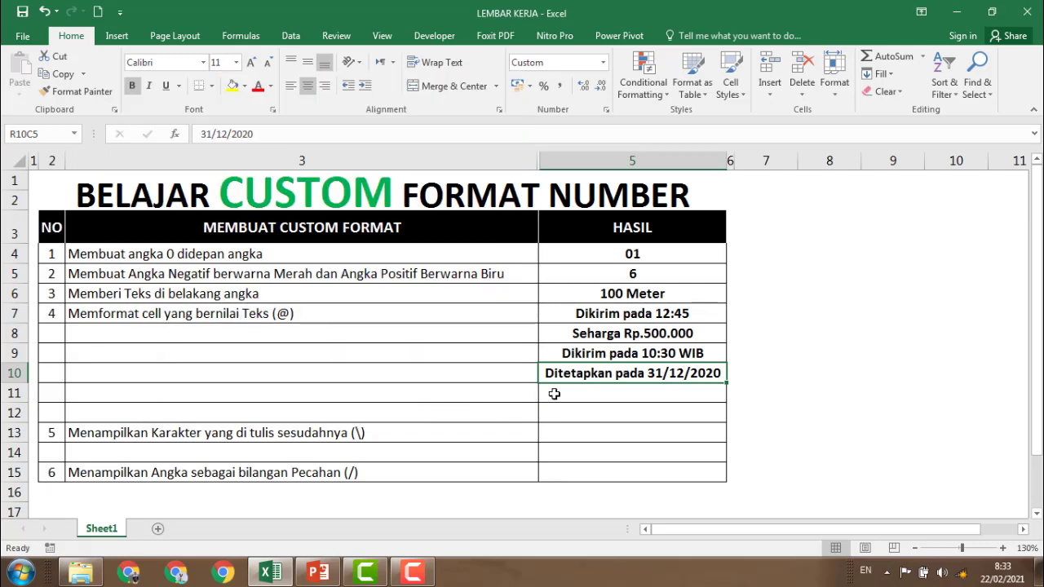
Enter 50 in the HASIL cell in row 11 and remove the space from its custom format code, making it "±"@
{"action": "left_click", "coordinate": [557, 392]}
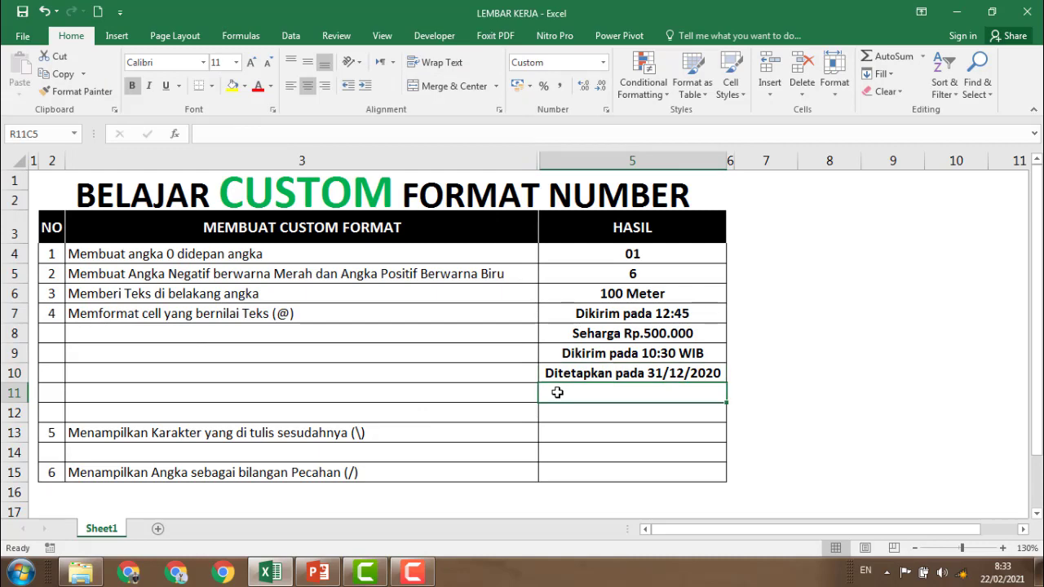
{"action": "type", "text": "50"}
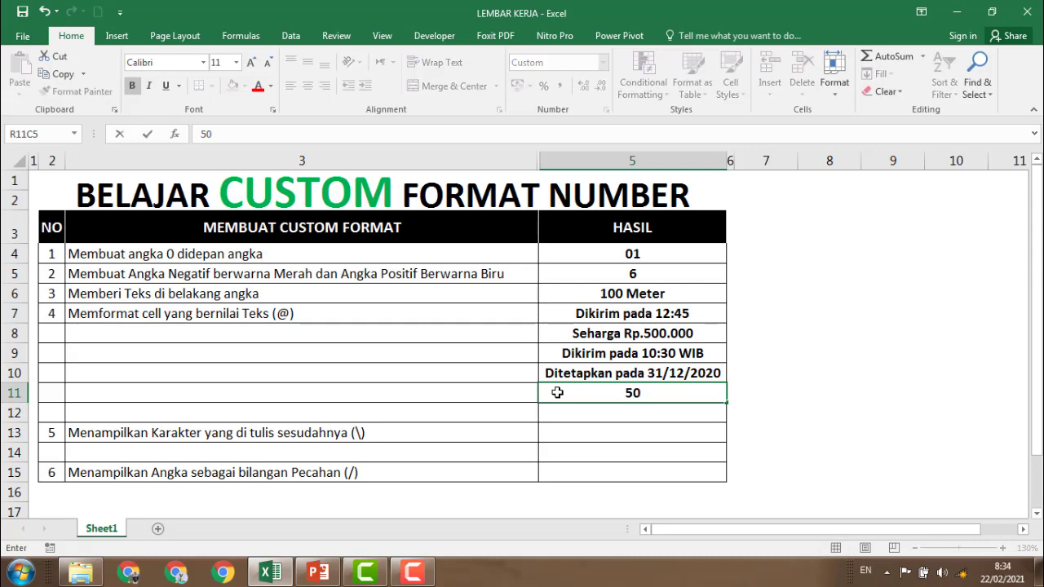
{"action": "key", "text": "Return"}
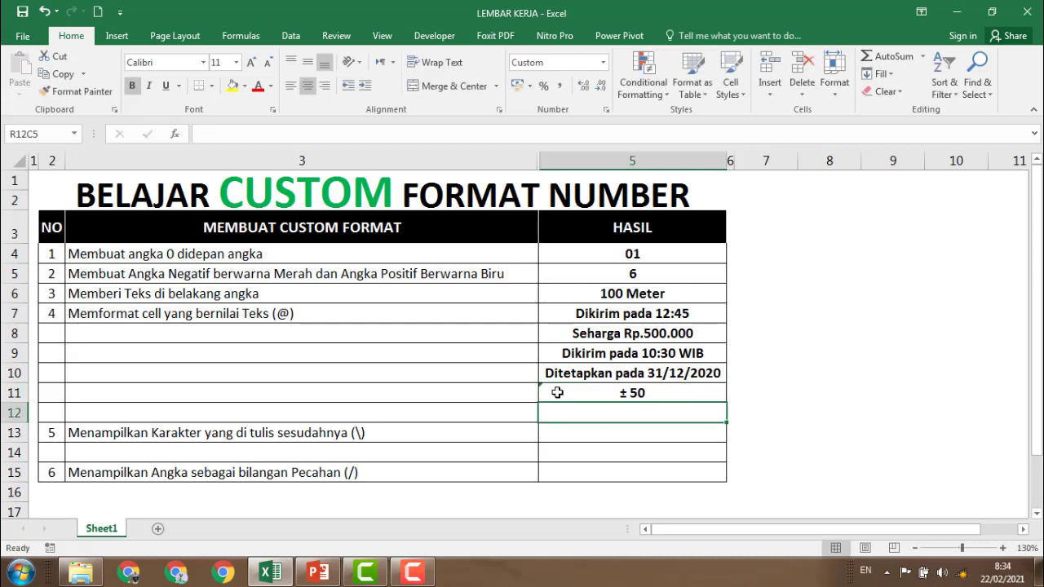
{"action": "left_click", "coordinate": [557, 392]}
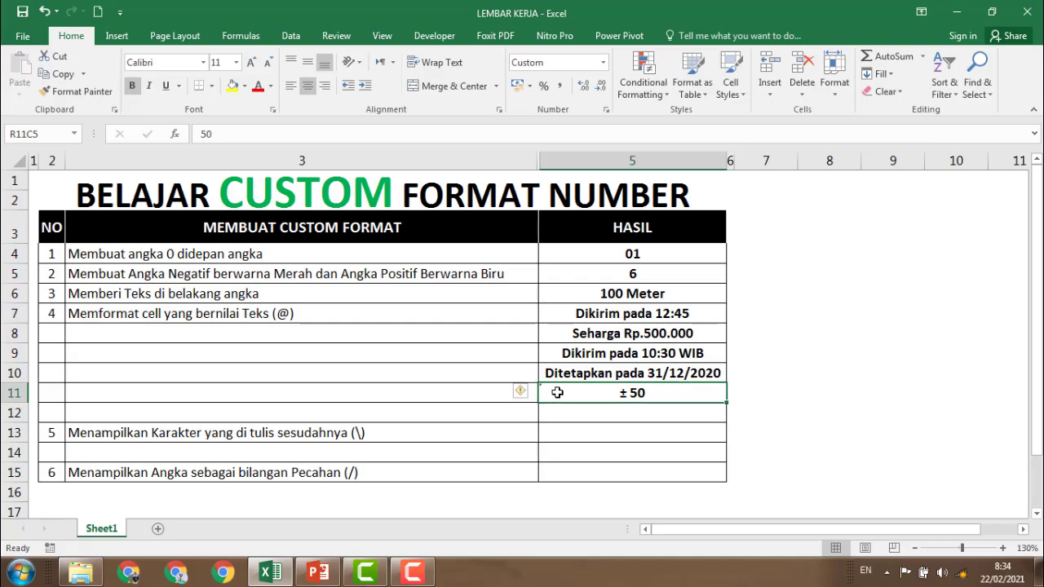
{"action": "key", "text": "ctrl+1"}
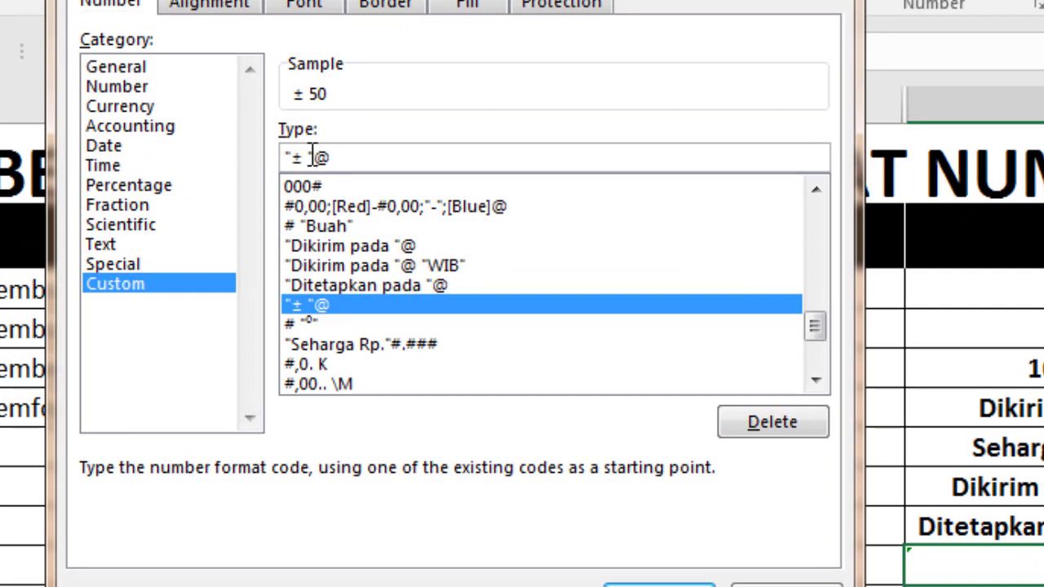
{"action": "key", "text": "BackSpace"}
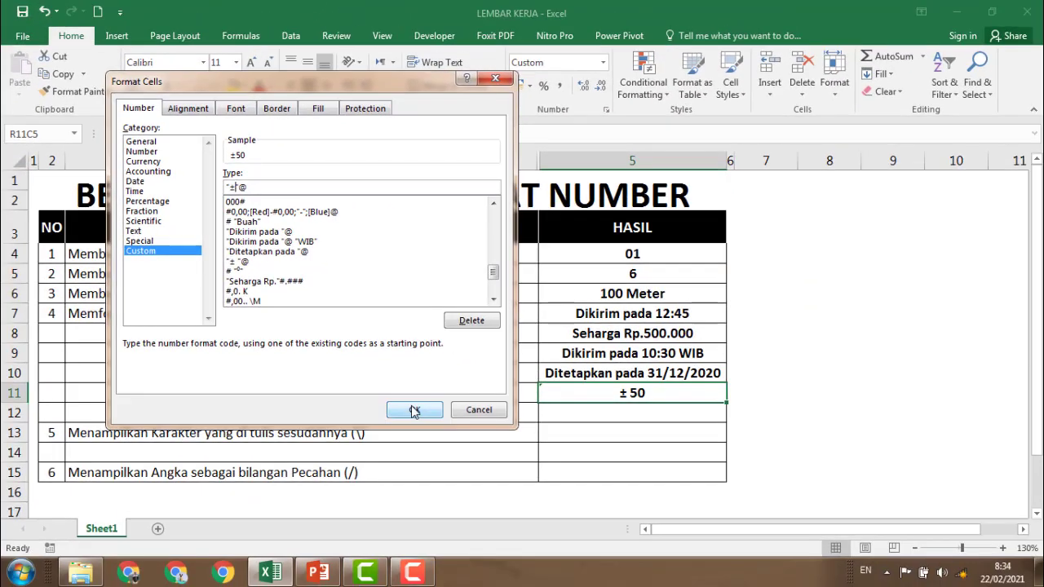
{"action": "left_click", "coordinate": [440, 430]}
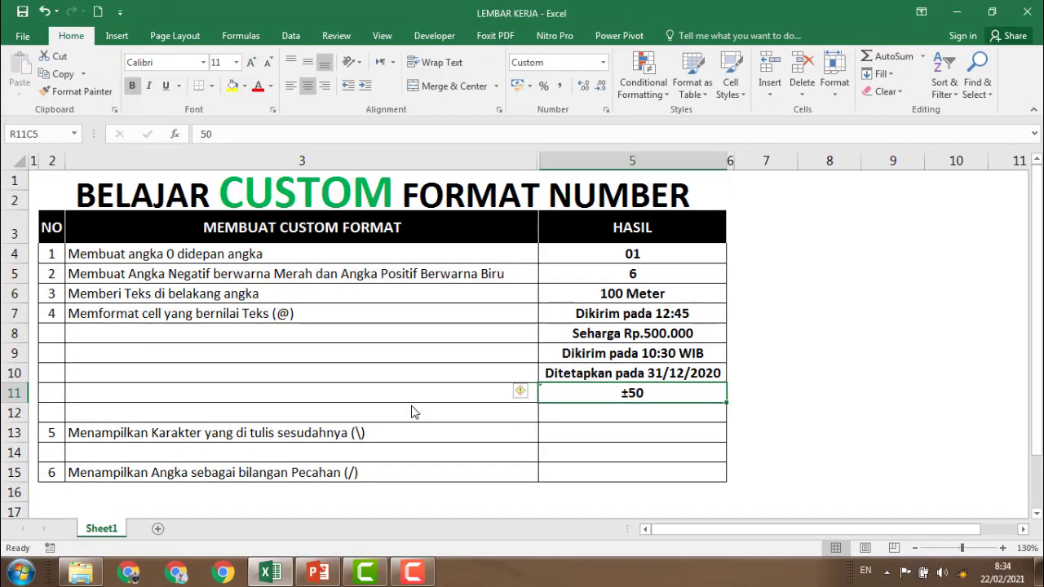
Enter 36 in the HASIL cell in row 12 and review the cell's custom number format code
{"action": "left_click", "coordinate": [618, 409]}
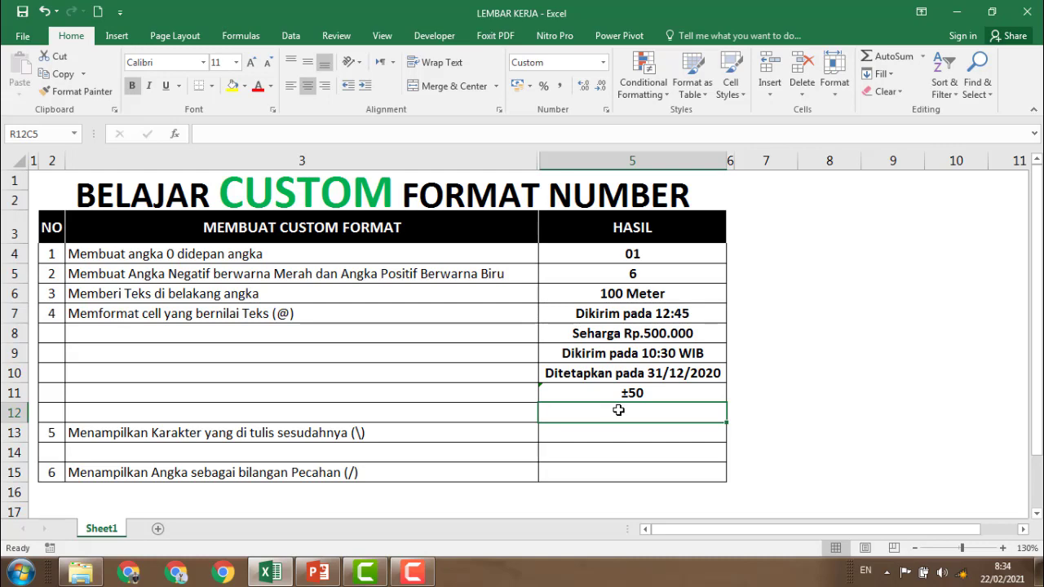
{"action": "type", "text": "36"}
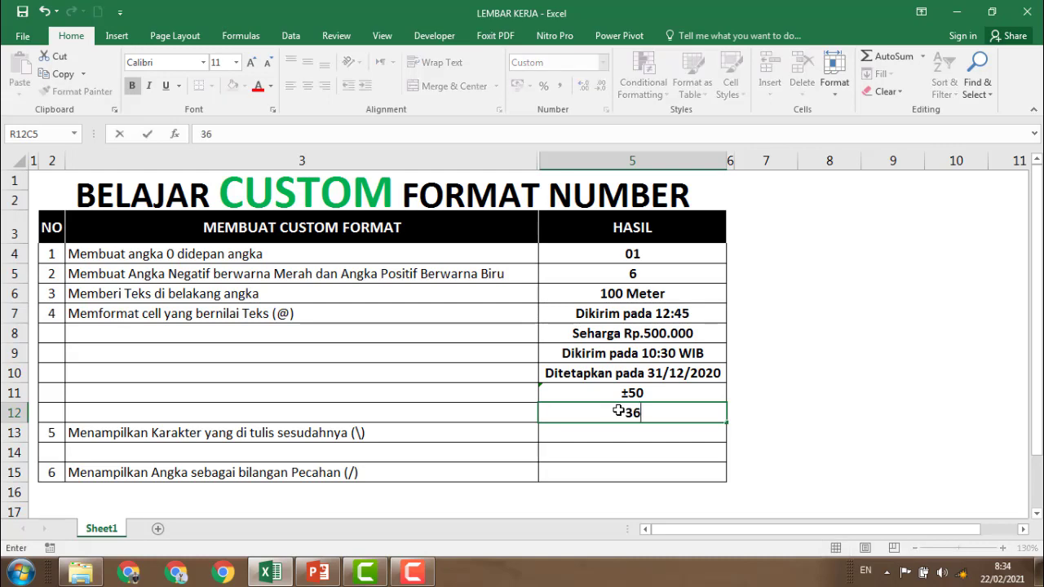
{"action": "key", "text": "Return"}
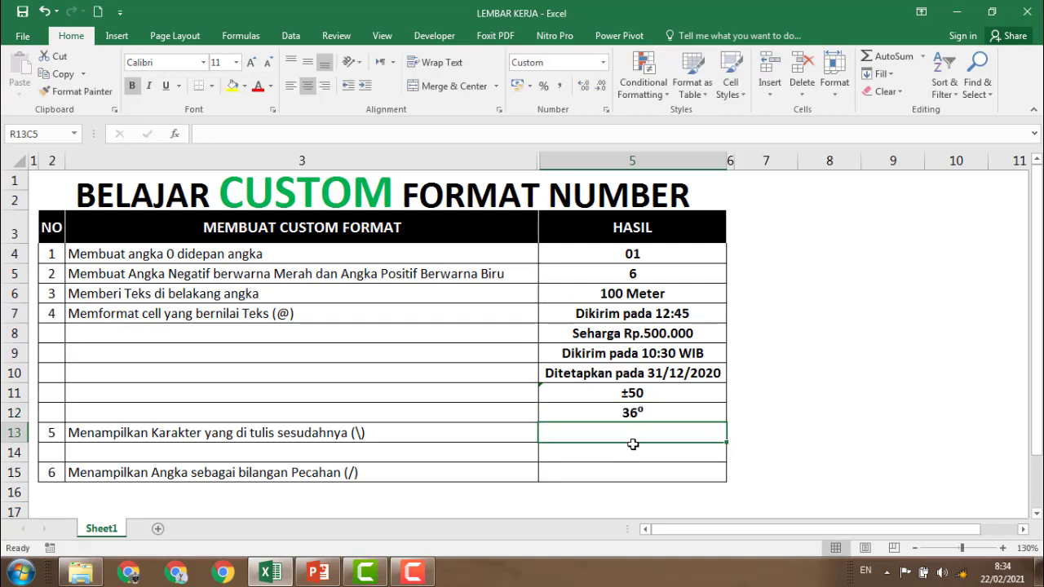
{"action": "left_click", "coordinate": [644, 410]}
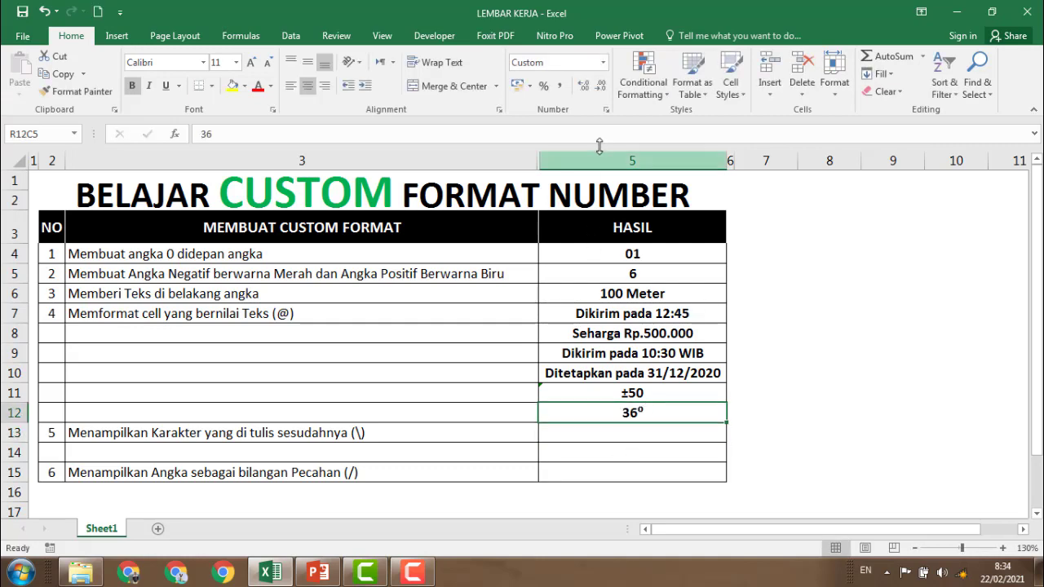
{"action": "left_click", "coordinate": [605, 110]}
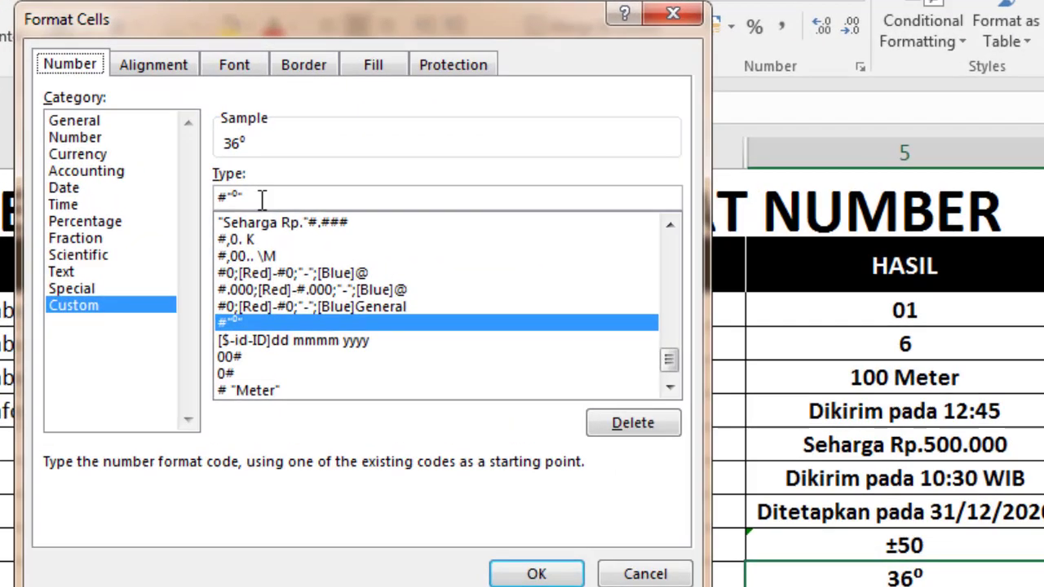
{"action": "left_click", "coordinate": [262, 199]}
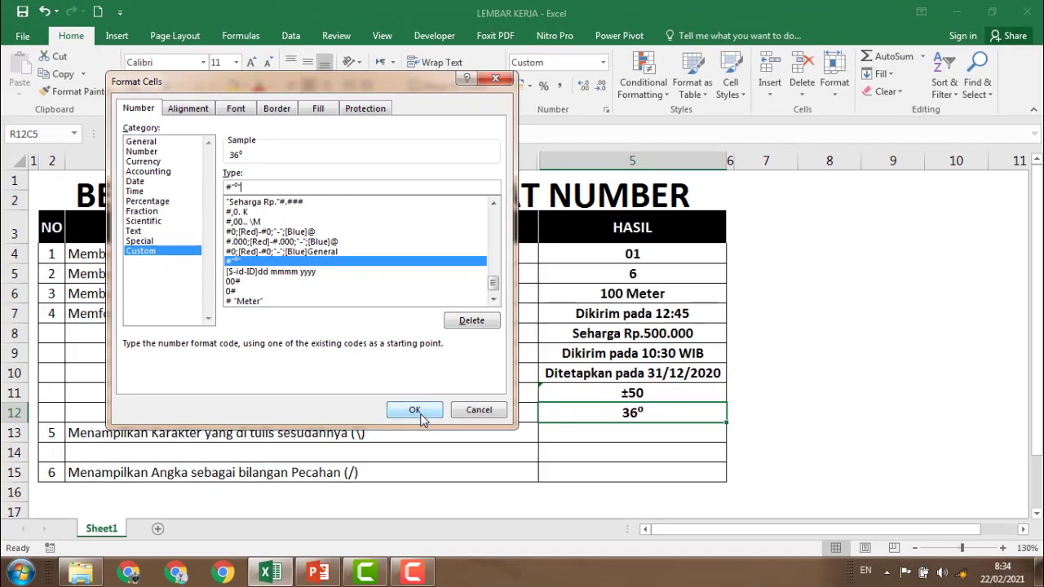
{"action": "left_click", "coordinate": [540, 578]}
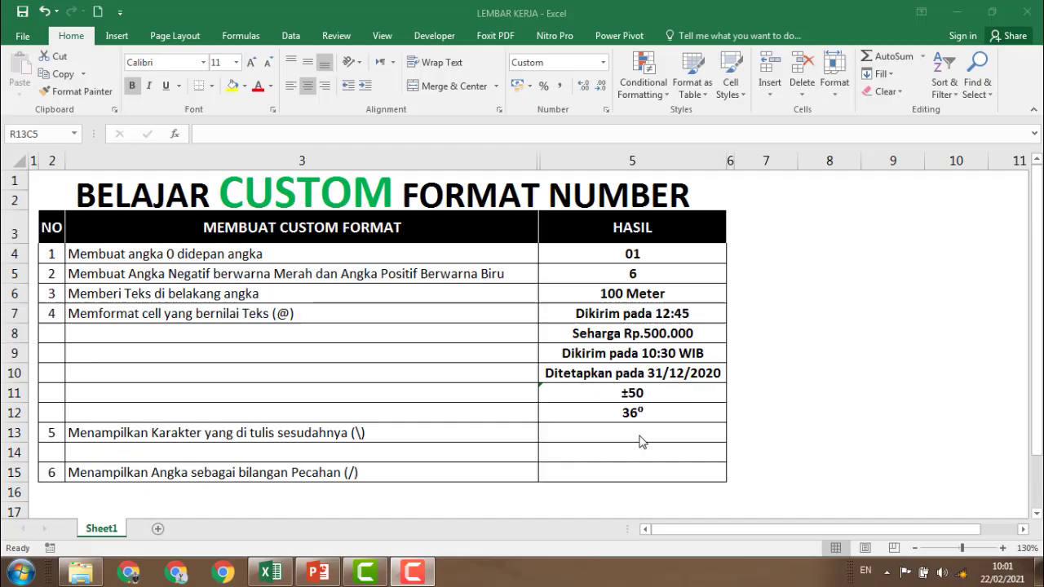
Enter 5000 in the HASIL cell in row 13
{"action": "left_click", "coordinate": [638, 435]}
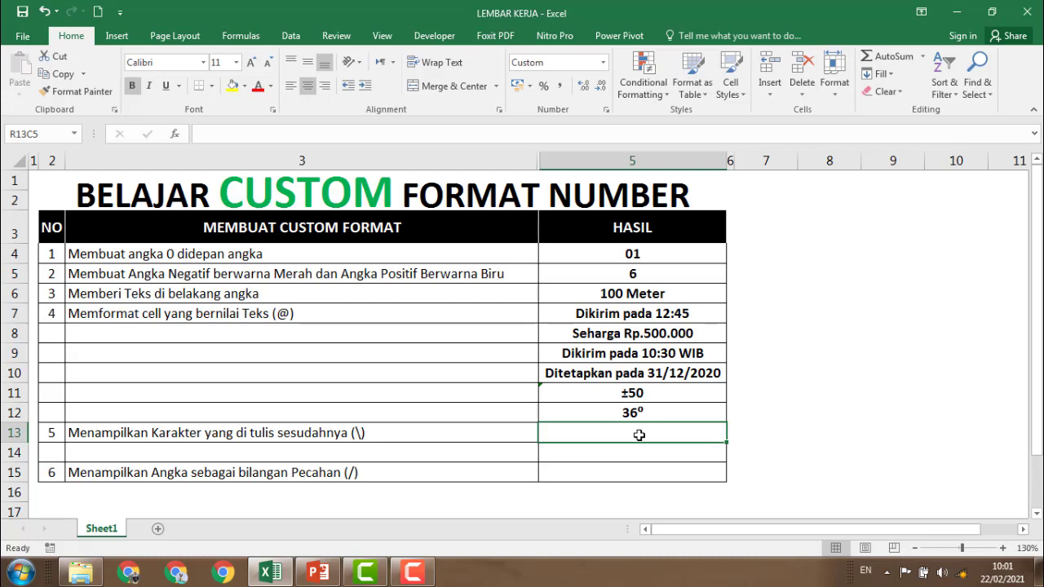
{"action": "type", "text": "5000"}
{"action": "key", "text": "Return"}
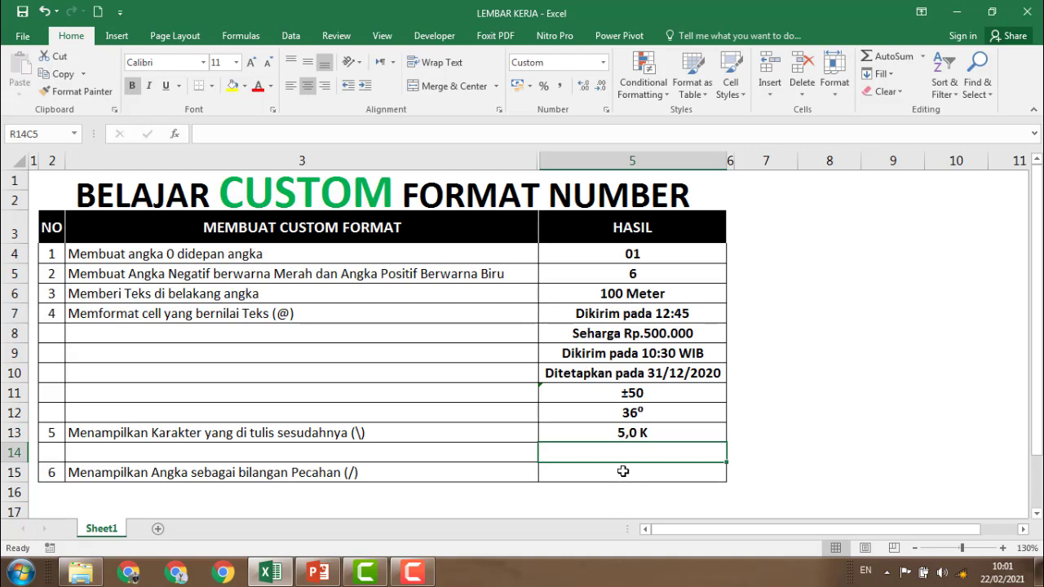
Enter 50000 in the HASIL cell in row 13 and 1000000 in the HASIL cell in row 14
{"action": "left_click", "coordinate": [634, 432]}
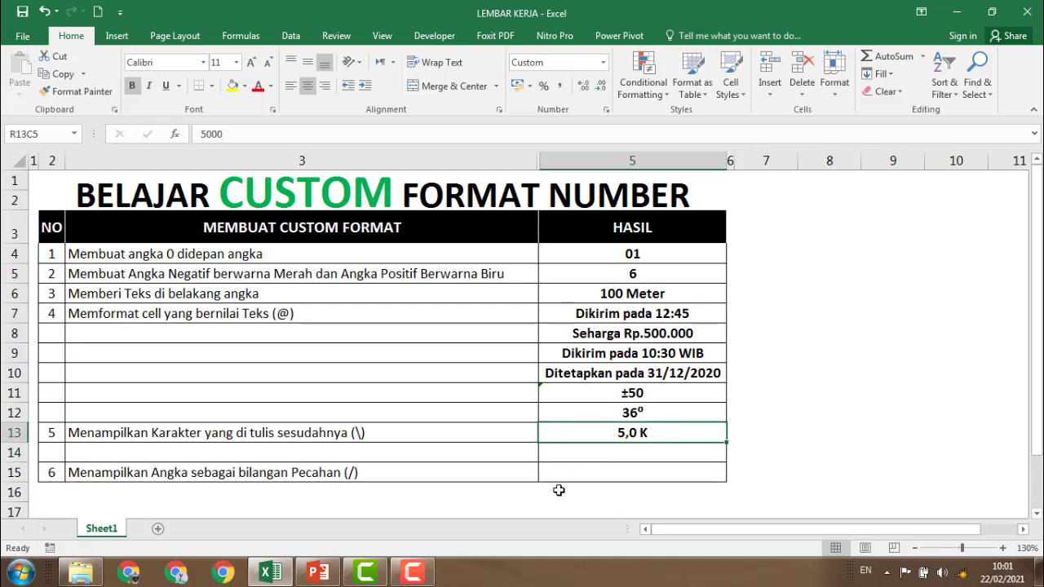
{"action": "type", "text": "5000"}
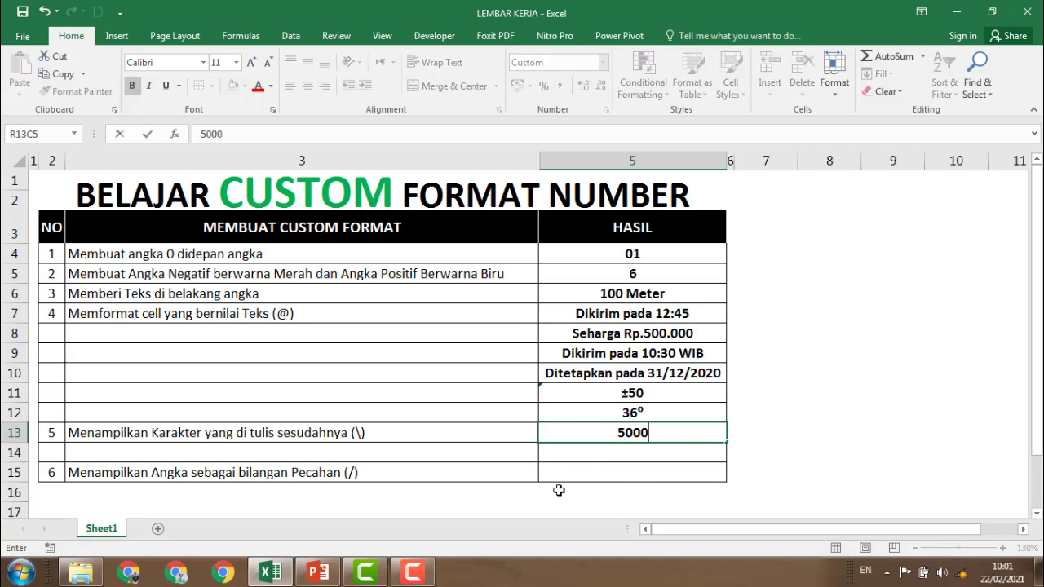
{"action": "type", "text": "0"}
{"action": "key", "text": "Return"}
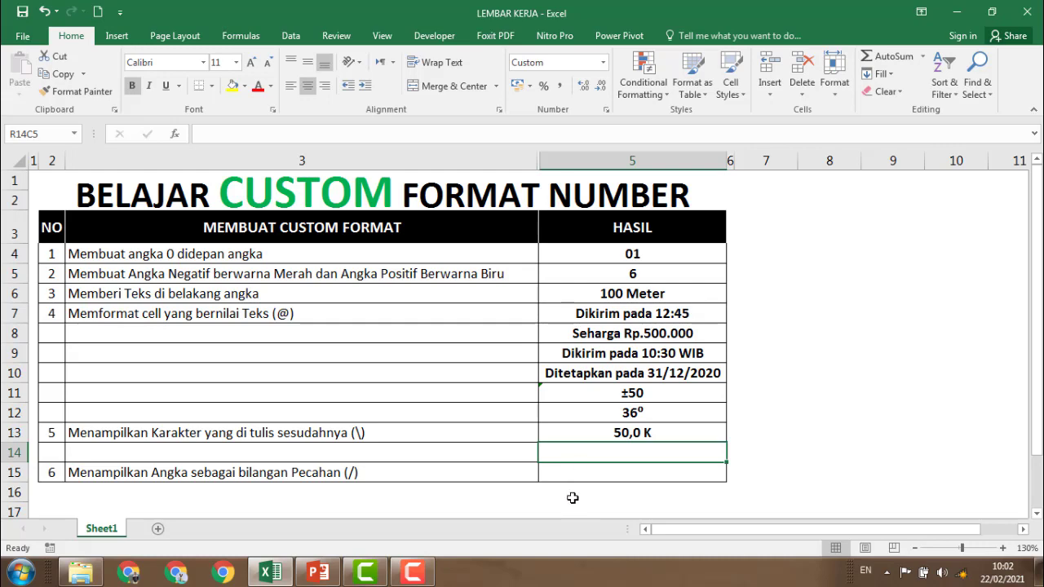
{"action": "type", "text": "1000000"}
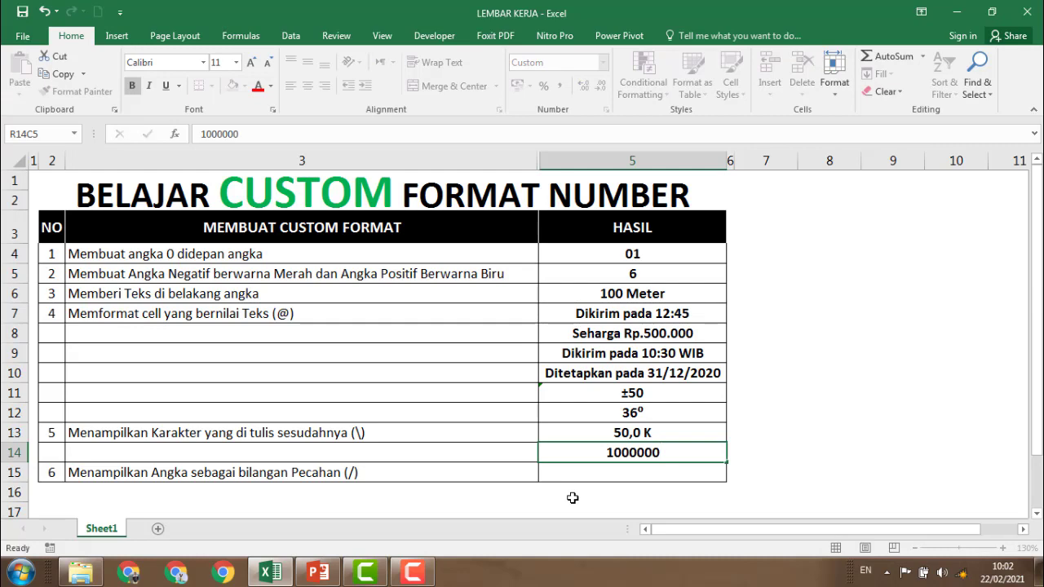
{"action": "key", "text": "Return"}
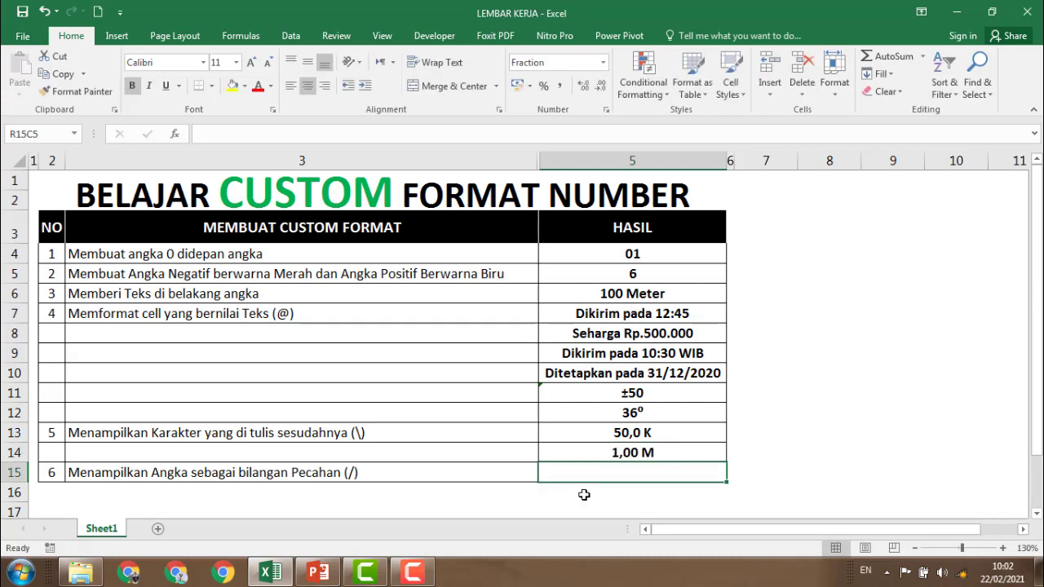
Review the custom number format code of the HASIL cell in row 13
{"action": "left_click", "coordinate": [621, 453]}
{"action": "left_click", "coordinate": [630, 432]}
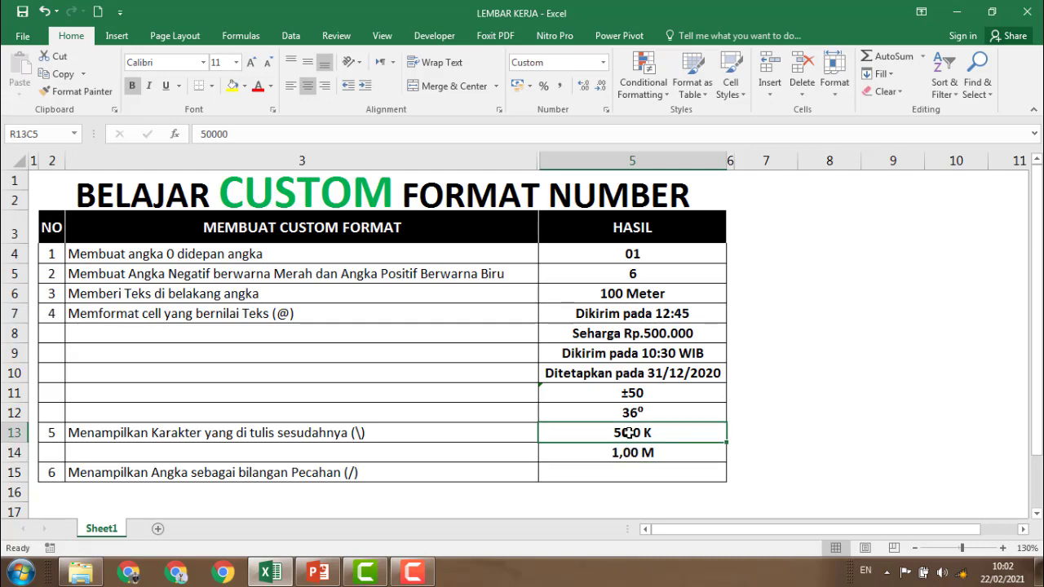
{"action": "left_click", "coordinate": [604, 111]}
{"action": "left_click", "coordinate": [476, 410]}
{"action": "key", "text": "ctrl+1"}
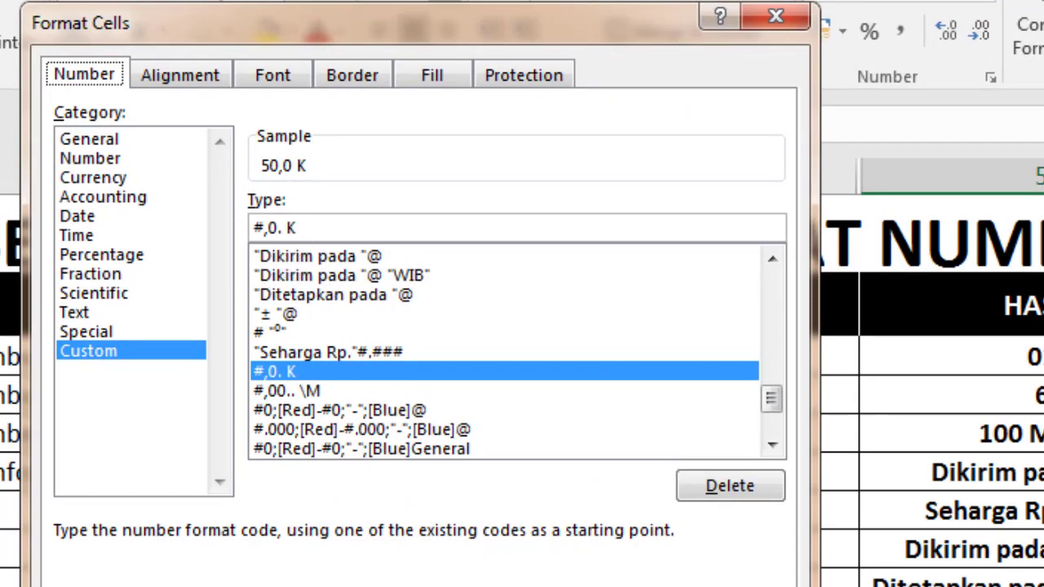
{"action": "key", "text": "Return"}
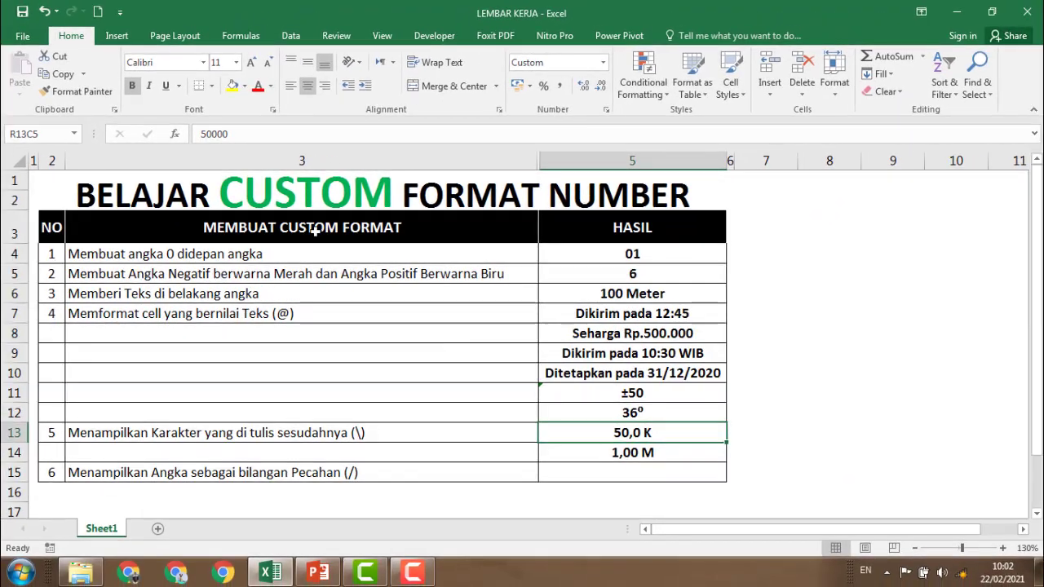
Sum the HASIL values of rows 13 and 14 in row 16 with AutoSum, and clear the total
{"action": "left_click", "coordinate": [649, 453]}
{"action": "left_click", "coordinate": [637, 492]}
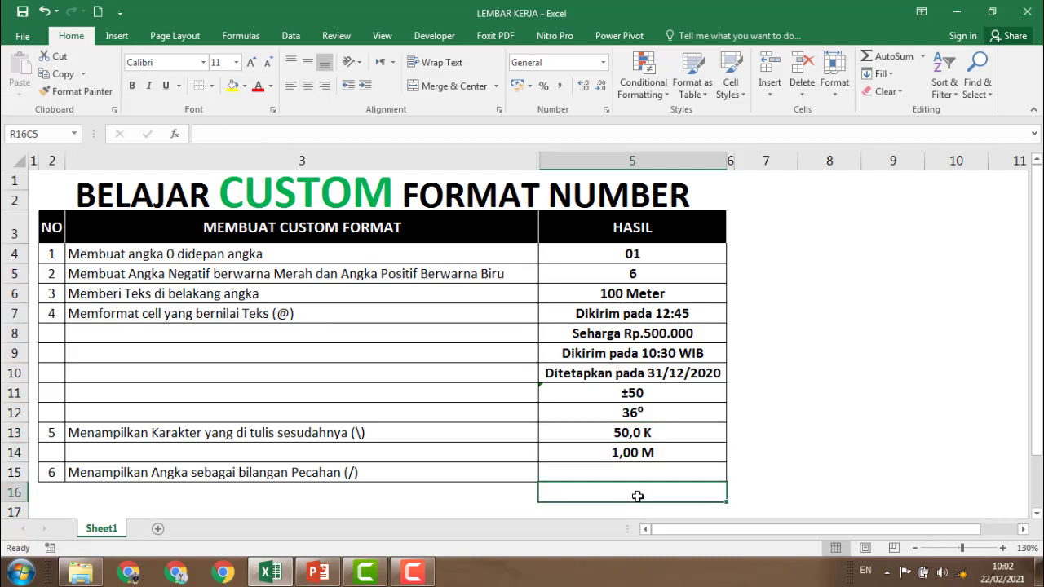
{"action": "left_click", "coordinate": [885, 56]}
{"action": "left_click_drag", "start_coordinate": [623, 432], "coordinate": [625, 452]}
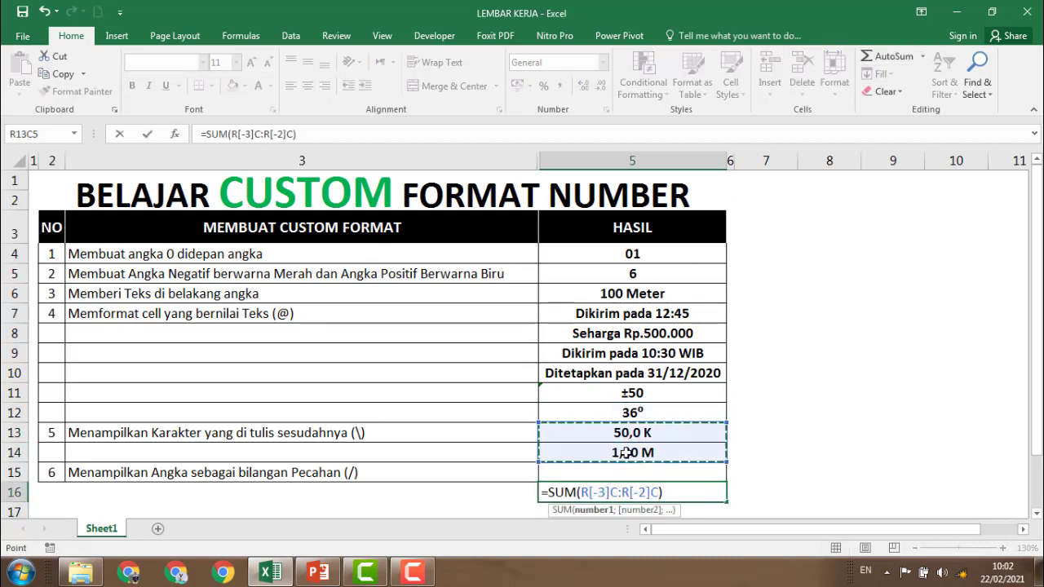
{"action": "key", "text": "Return"}
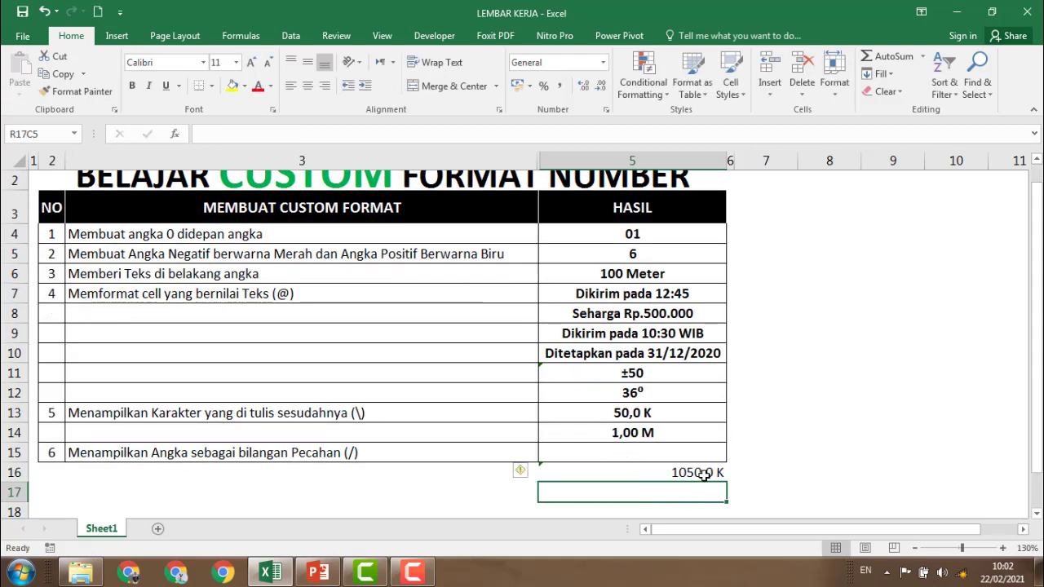
{"action": "left_click", "coordinate": [701, 473]}
{"action": "key", "text": "Delete"}
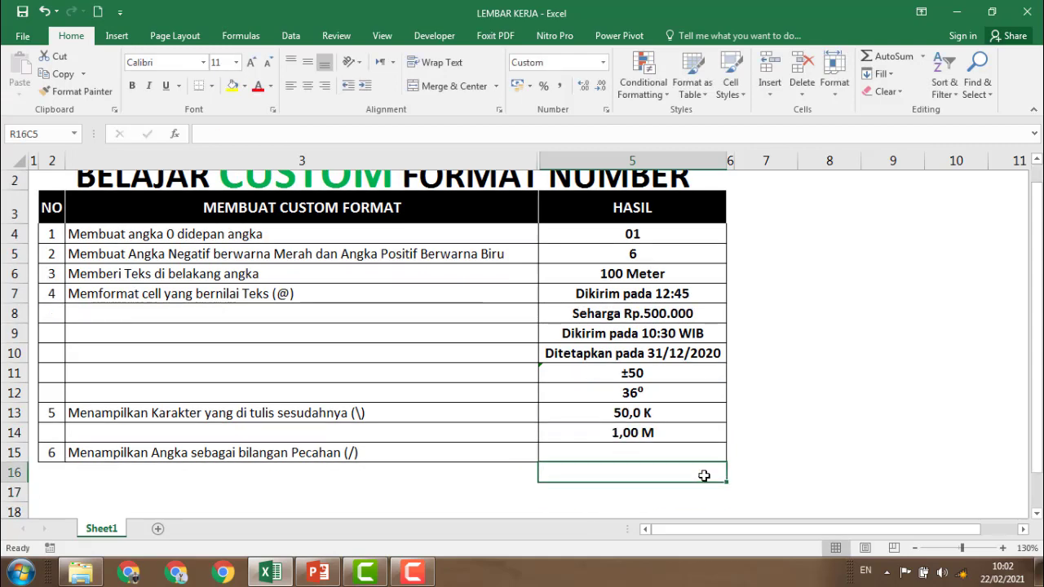
{"action": "left_click", "coordinate": [750, 451]}
{"action": "left_click", "coordinate": [639, 412]}
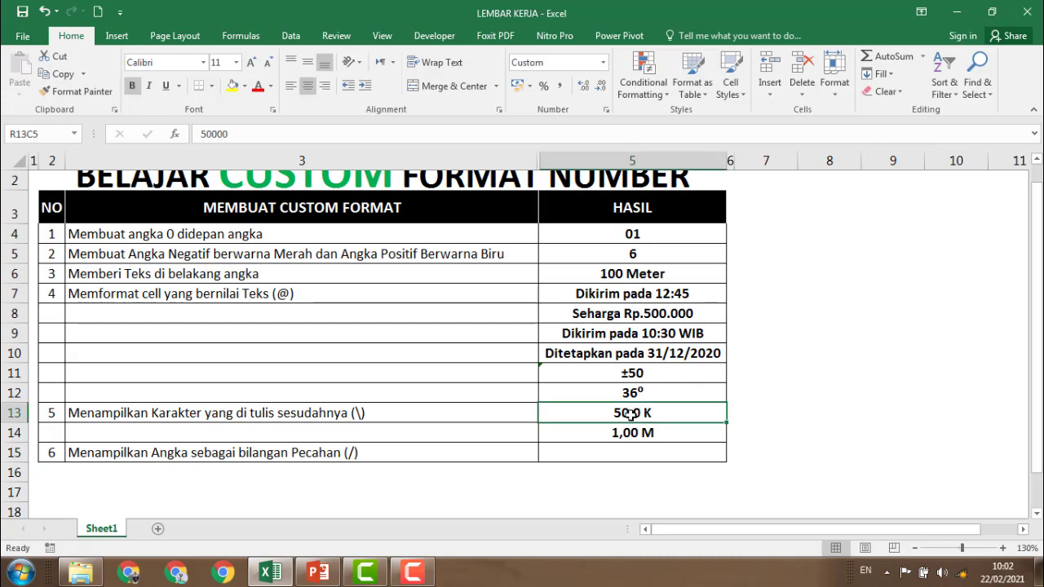
{"action": "left_click", "coordinate": [632, 432]}
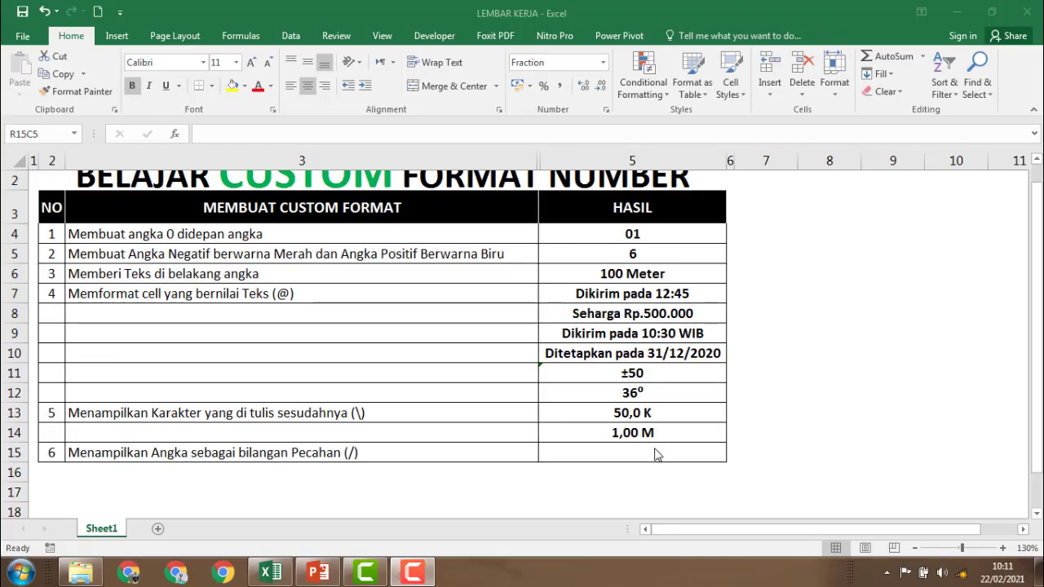
Enter 3,5 in the HASIL cell in row 15 and review the cell's fraction format and its custom format code
{"action": "left_click", "coordinate": [659, 453]}
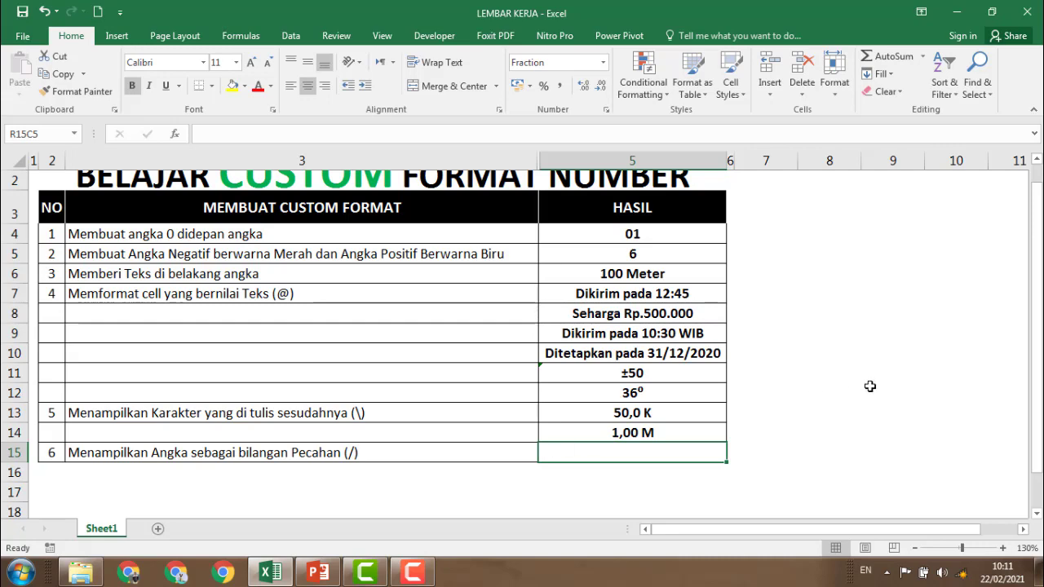
{"action": "type", "text": ",5"}
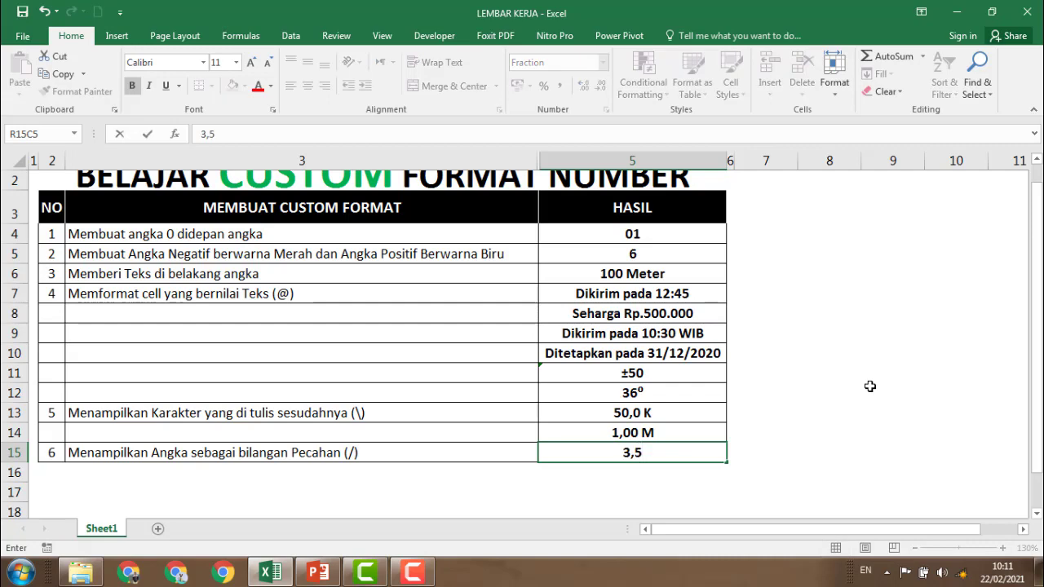
{"action": "key", "text": "Return"}
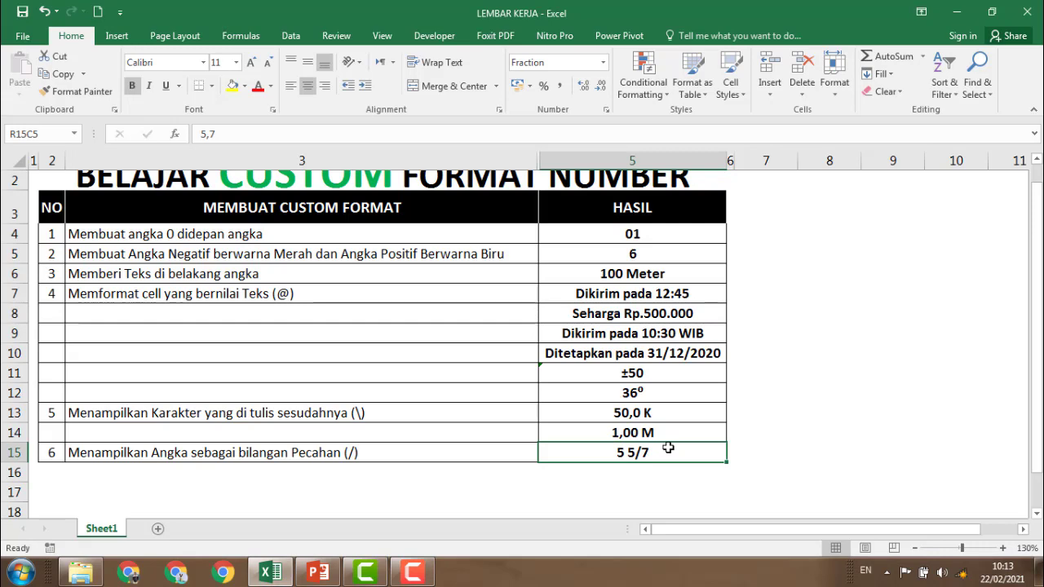
{"action": "key", "text": "ctrl+1"}
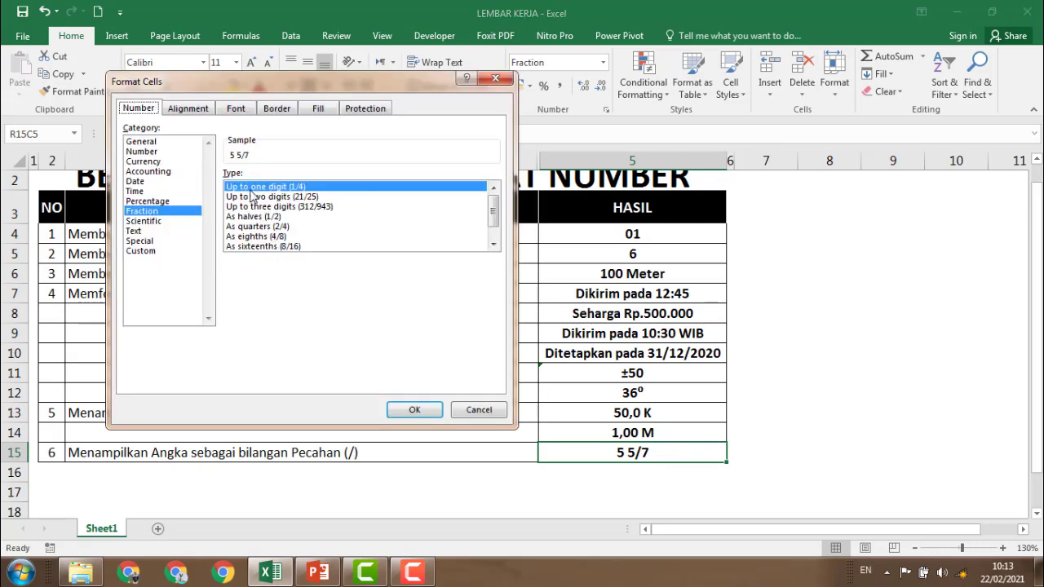
{"action": "left_click", "coordinate": [141, 251]}
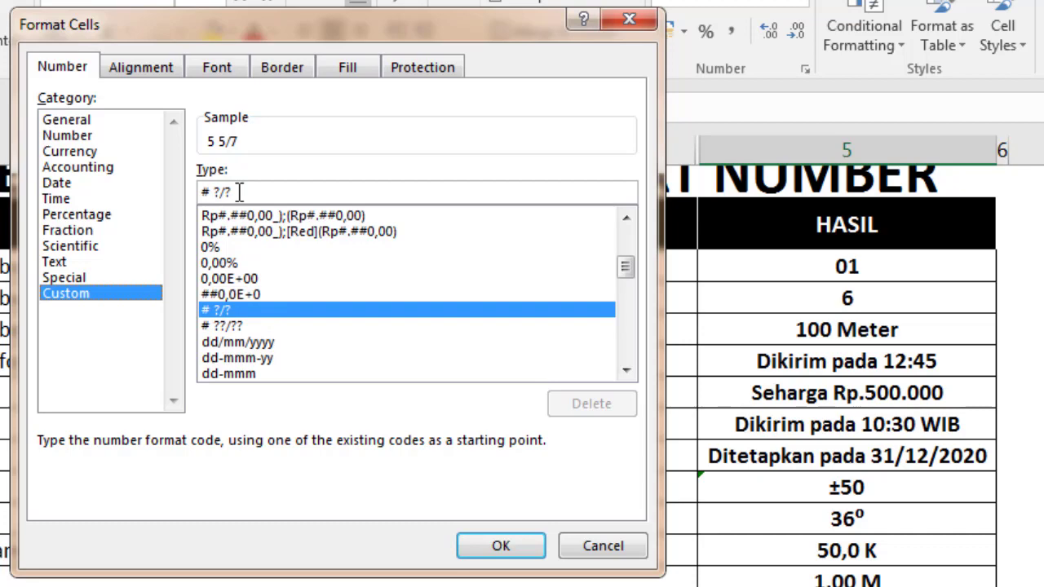
{"action": "left_click", "coordinate": [597, 545]}
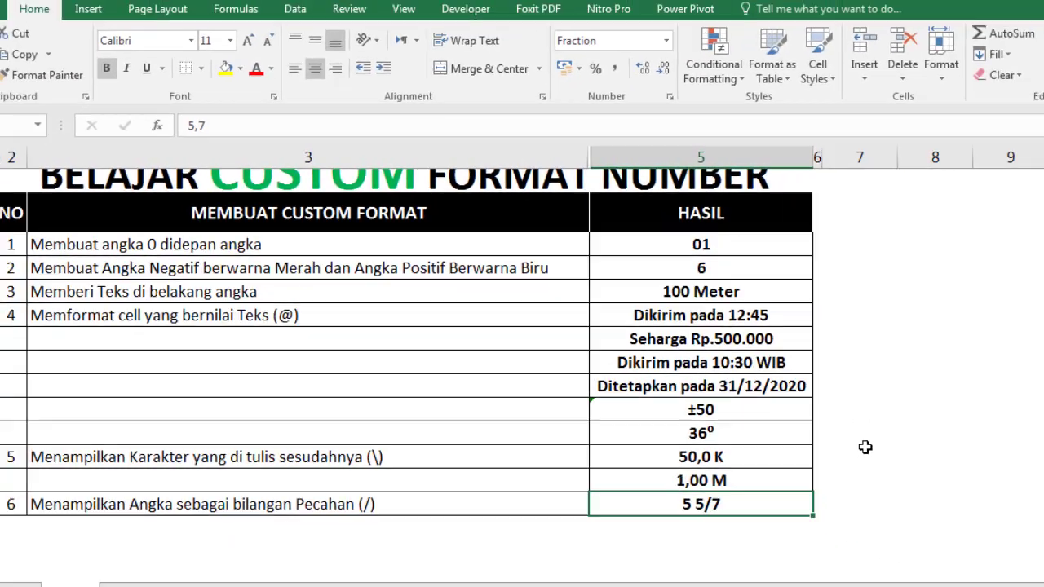